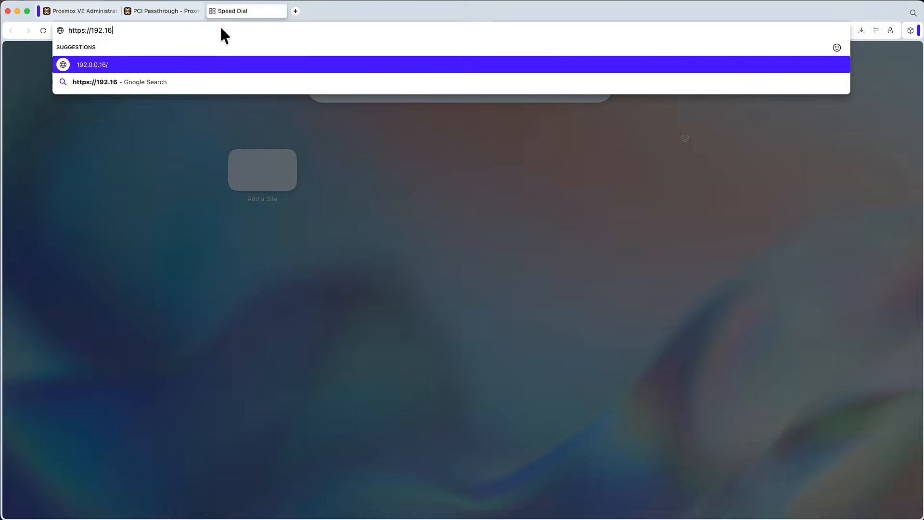
{"action": "type", "text": "76:8006"}
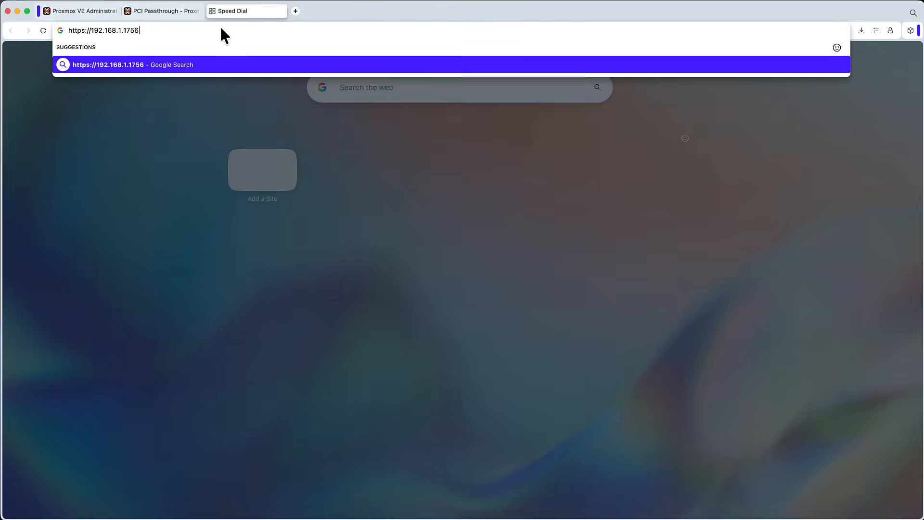
{"action": "key", "text": "Return"}
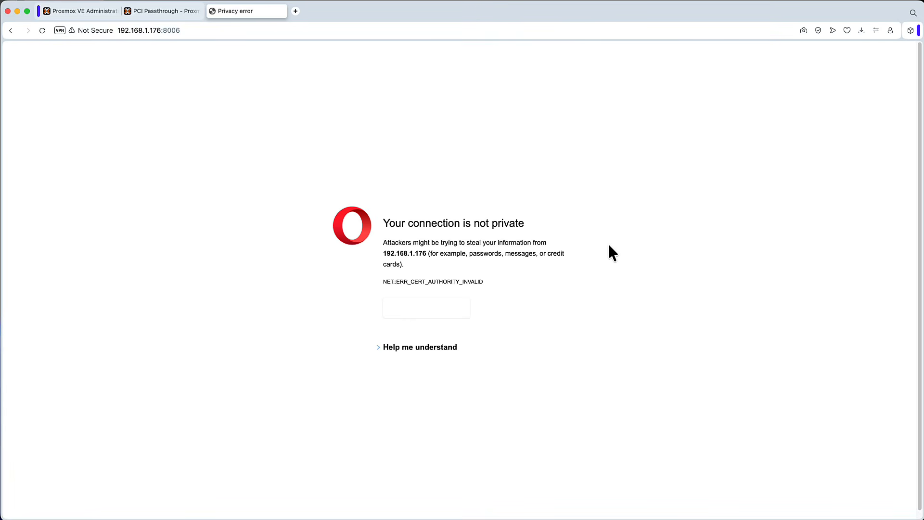
{"action": "left_click", "coordinate": [436, 348]}
{"action": "left_click", "coordinate": [473, 376]}
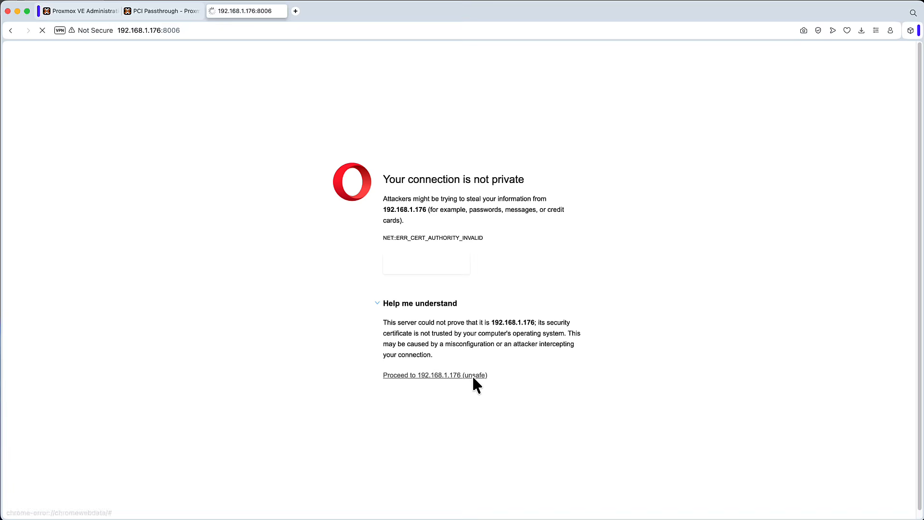
Step: Log in as root with the account password and dismiss the subscription notice
{"action": "type", "text": "root"}
{"action": "left_click", "coordinate": [452, 273]}
{"action": "type", "text": "••"}
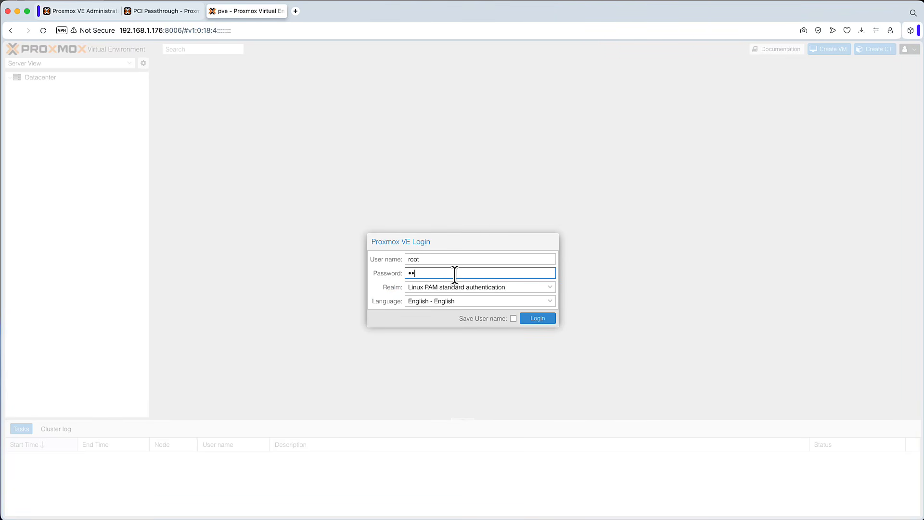
{"action": "type", "text": "••••••"}
{"action": "left_click", "coordinate": [539, 317]}
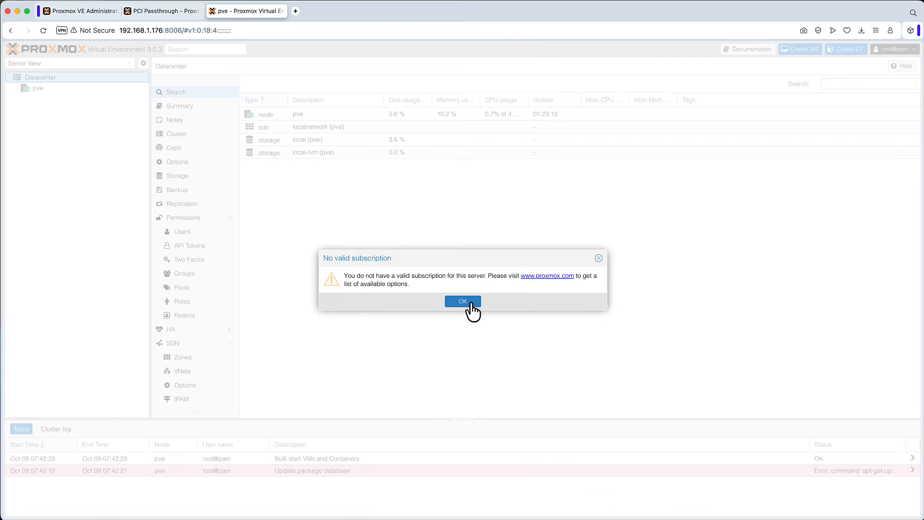
{"action": "left_click", "coordinate": [463, 301]}
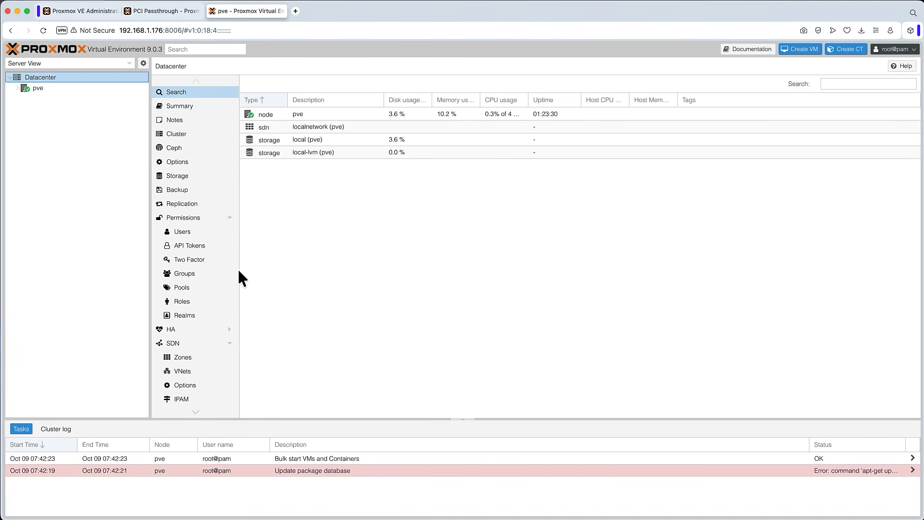
Step: Disable the Ceph enterprise and PVE enterprise repositories in the pve node's repository list
{"action": "left_click", "coordinate": [42, 89]}
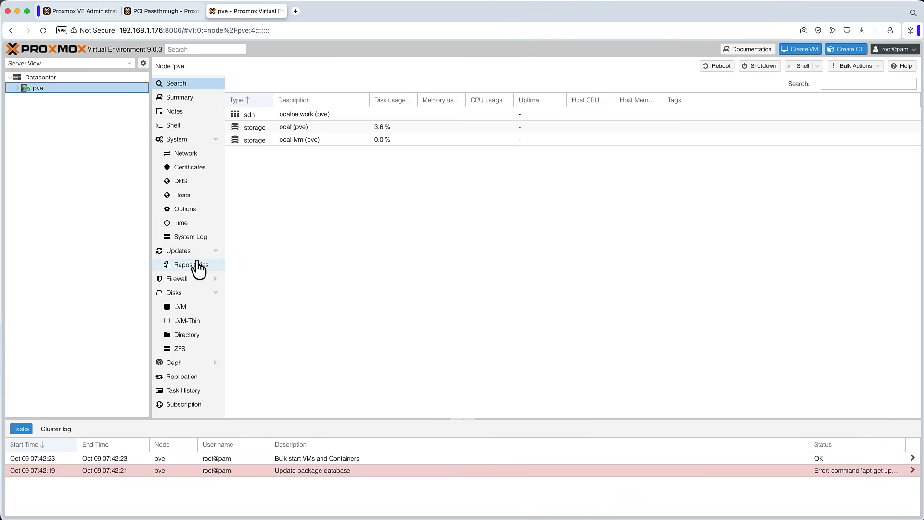
{"action": "left_click", "coordinate": [192, 264]}
{"action": "left_click", "coordinate": [447, 244]}
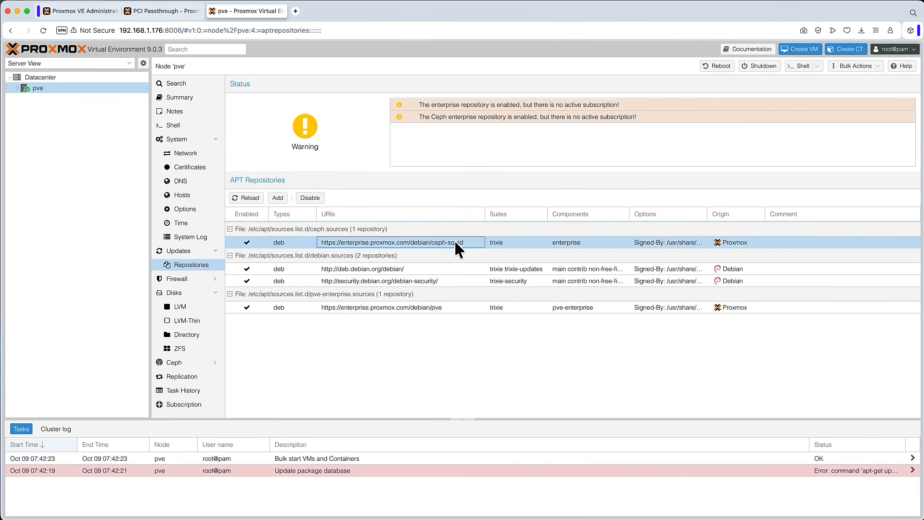
{"action": "right_click", "coordinate": [450, 240]}
{"action": "left_click", "coordinate": [436, 268]}
{"action": "left_click", "coordinate": [310, 198]}
{"action": "left_click", "coordinate": [399, 313]}
{"action": "left_click", "coordinate": [308, 198]}
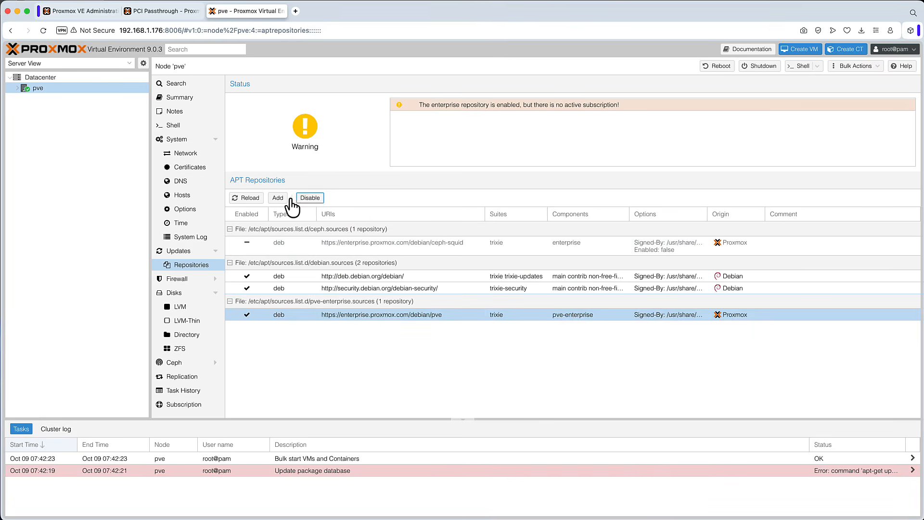
Step: Add the No-Subscription repository to the node
{"action": "left_click", "coordinate": [461, 301]}
{"action": "left_click", "coordinate": [481, 261]}
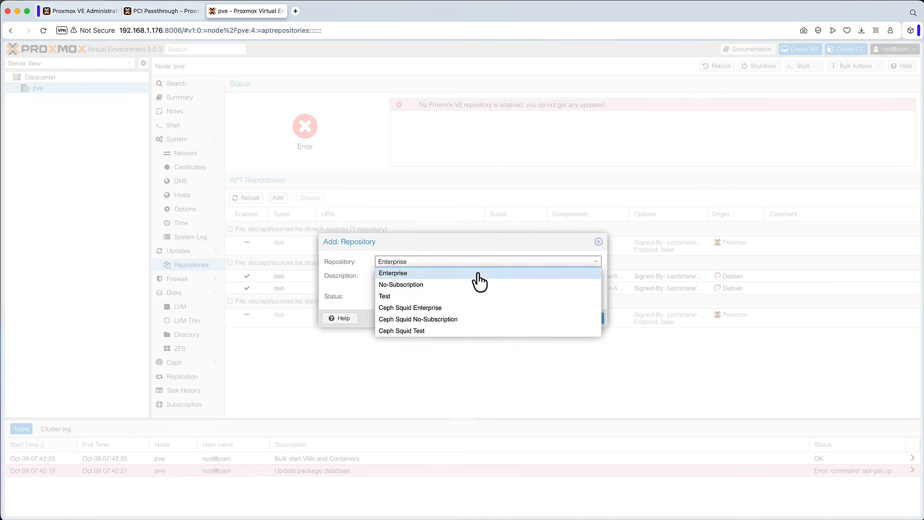
{"action": "left_click", "coordinate": [439, 284]}
{"action": "left_click", "coordinate": [595, 323]}
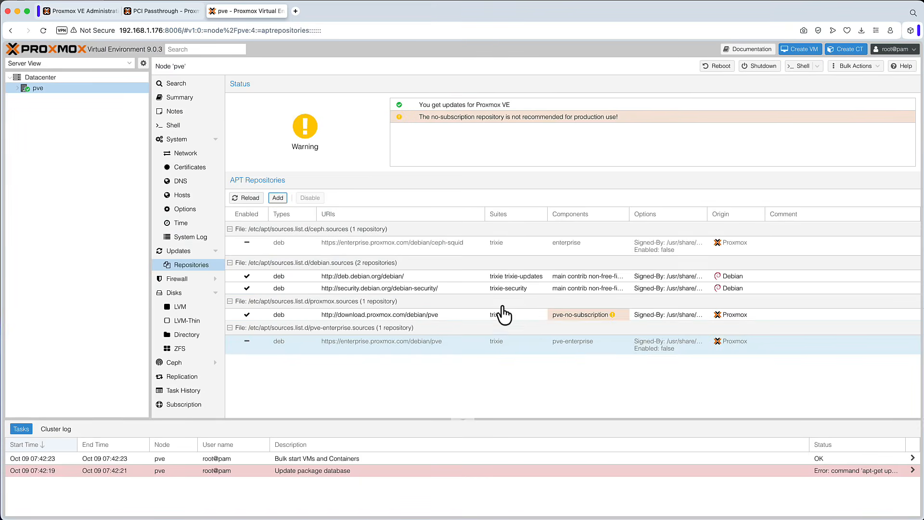
Step: Refresh the node's package update list and close the task viewer
{"action": "left_click", "coordinate": [186, 253]}
{"action": "left_click", "coordinate": [244, 85]}
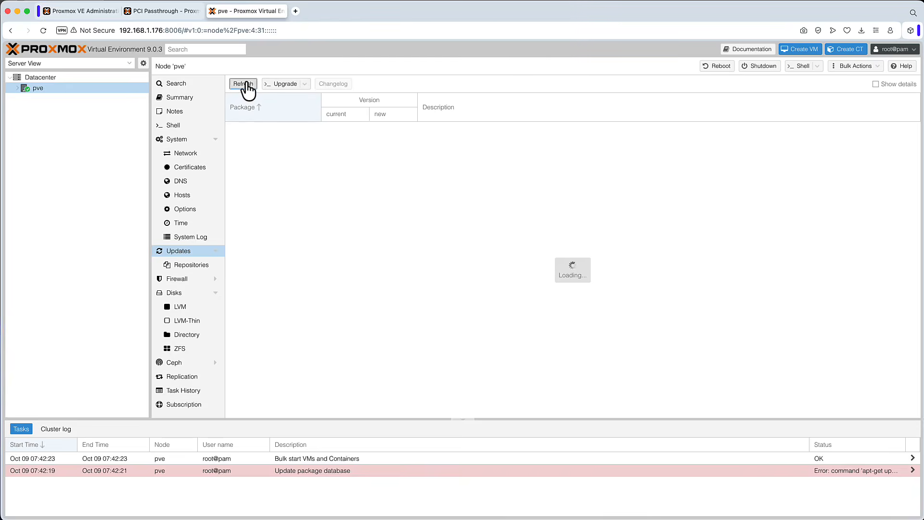
{"action": "left_click", "coordinate": [453, 301]}
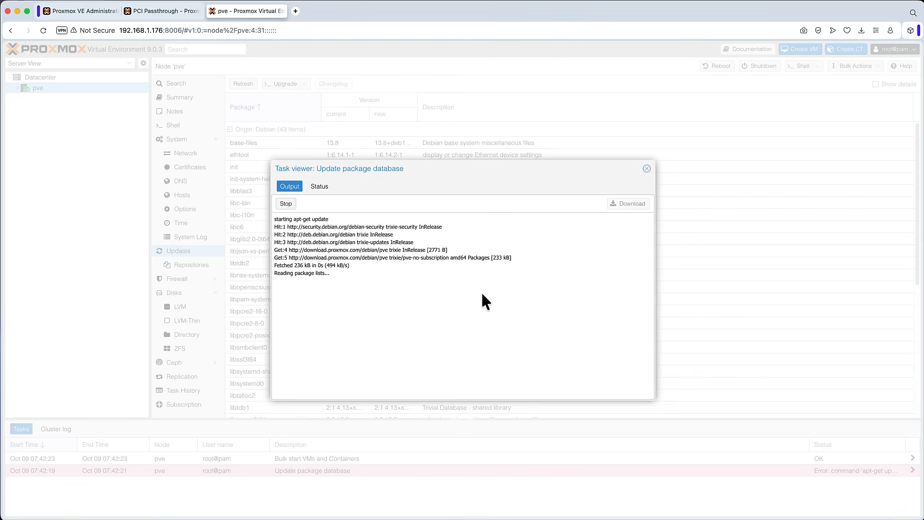
{"action": "left_click", "coordinate": [646, 169]}
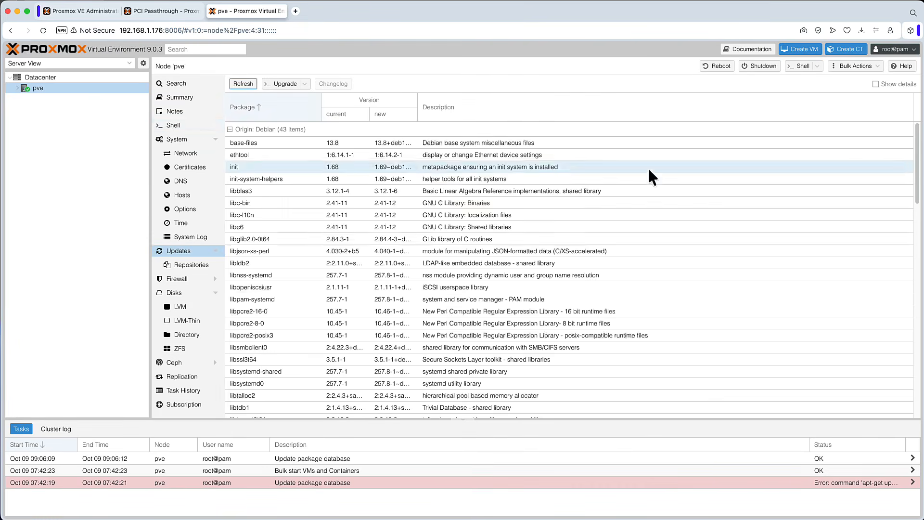
Step: Open the node shell and run uname -r to check the kernel version
{"action": "left_click", "coordinate": [174, 125]}
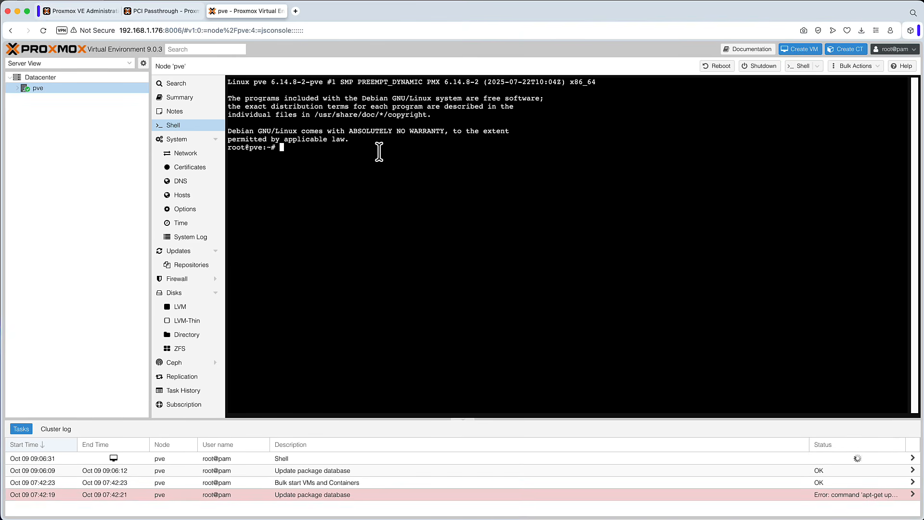
{"action": "type", "text": "apt updat"}
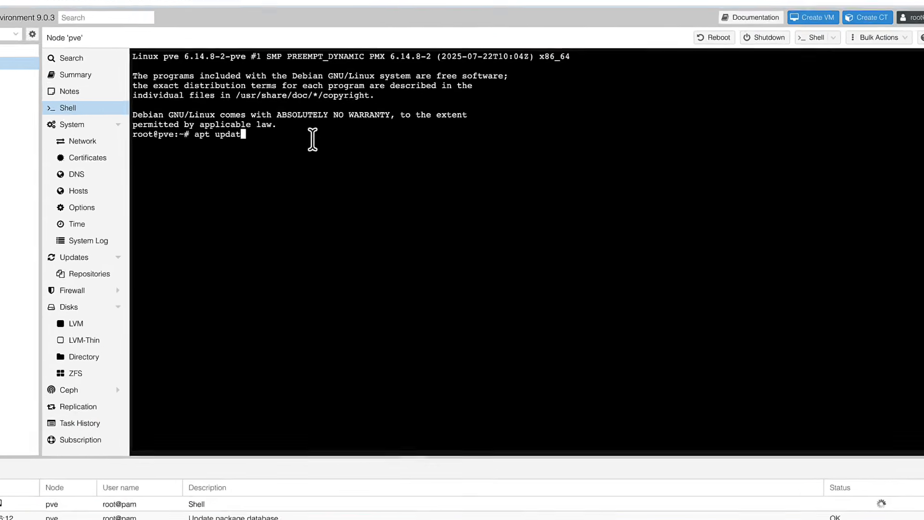
{"action": "key", "text": "BackSpace"}
{"action": "key", "text": "BackSpace"}
{"action": "key", "text": "BackSpace"}
{"action": "key", "text": "BackSpace"}
{"action": "key", "text": "BackSpace"}
{"action": "key", "text": "BackSpace"}
{"action": "key", "text": "BackSpace"}
{"action": "key", "text": "BackSpace"}
{"action": "type", "text": "unamer -r"}
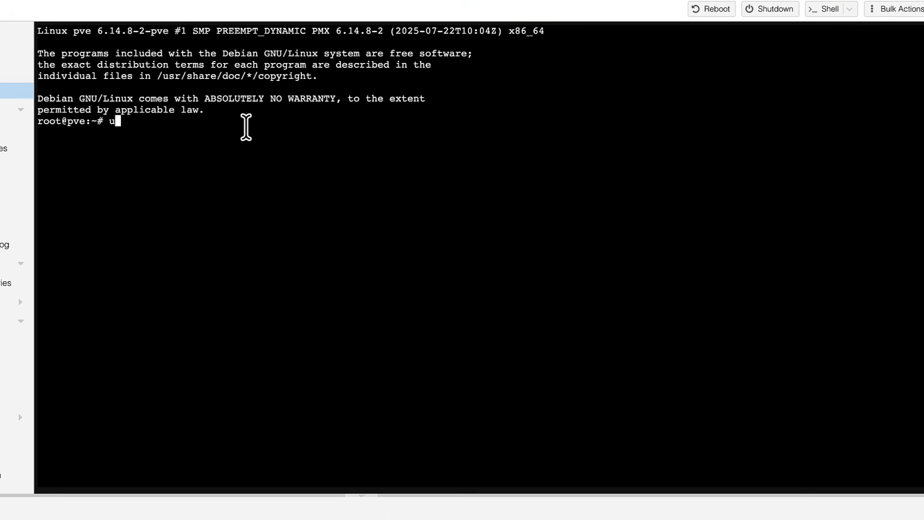
{"action": "key", "text": "Left"}
{"action": "key", "text": "Left"}
{"action": "key", "text": "Left"}
{"action": "key", "text": "BackSpace"}
{"action": "key", "text": "Return"}
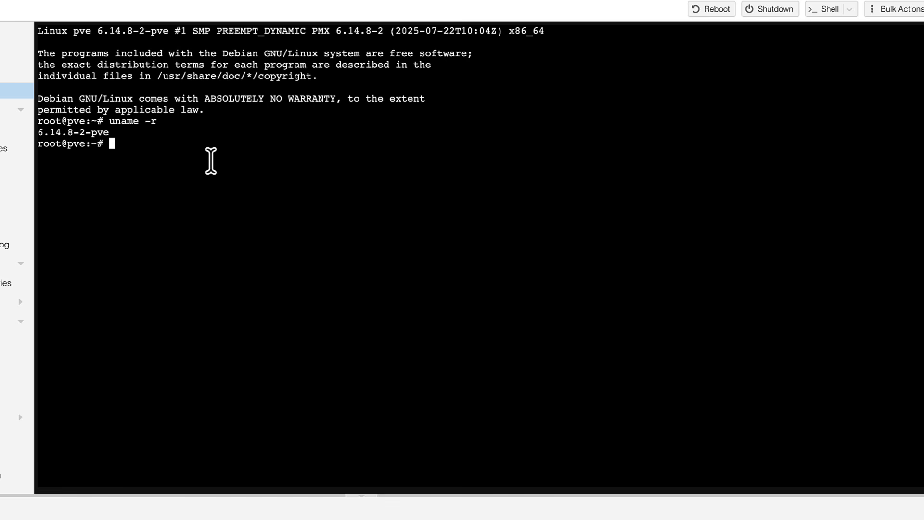
Step: Run apt update and then apt dist-upgrade, confirming the upgrade with y
{"action": "type", "text": "apt update"}
{"action": "key", "text": "Return"}
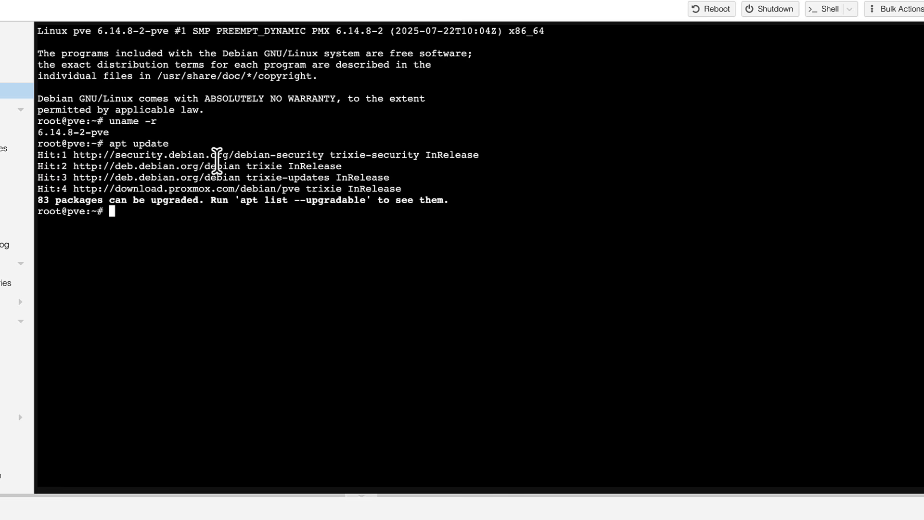
{"action": "type", "text": "apt dist-upgrade"}
{"action": "key", "text": "Return"}
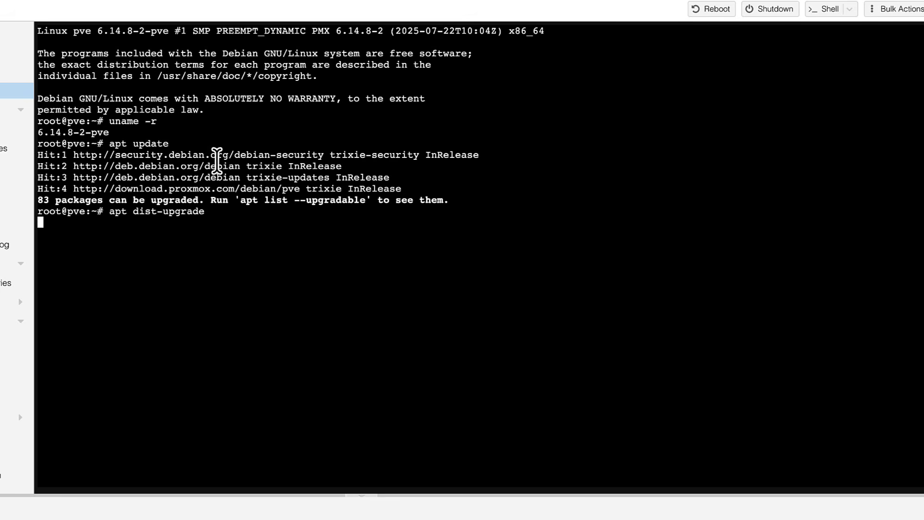
{"action": "type", "text": "y"}
{"action": "key", "text": "Return"}
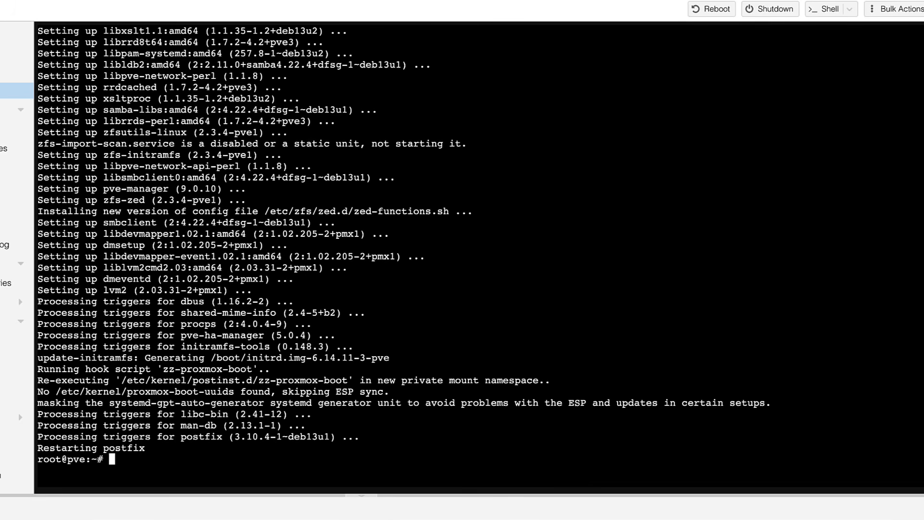
Step: Reboot the node with the reboot command and reopen its shell
{"action": "type", "text": "reboot"}
{"action": "key", "text": "Return"}
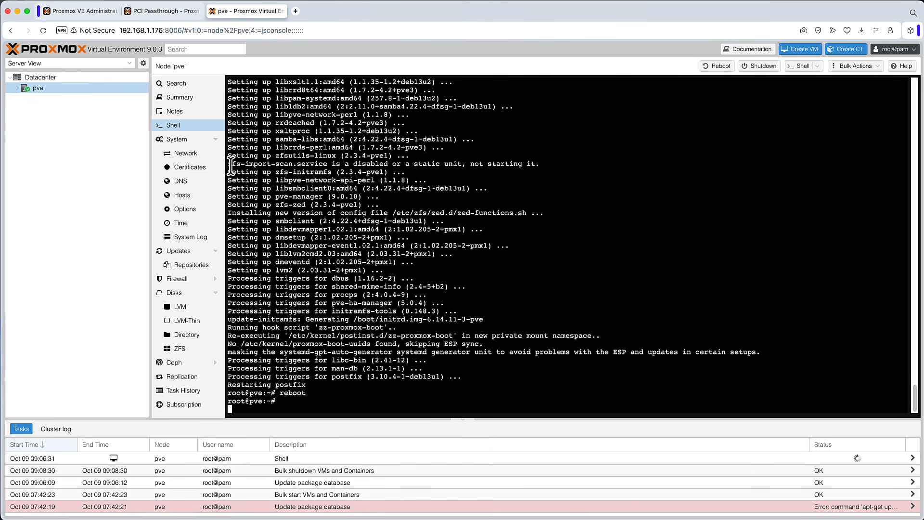
{"action": "left_click", "coordinate": [175, 124]}
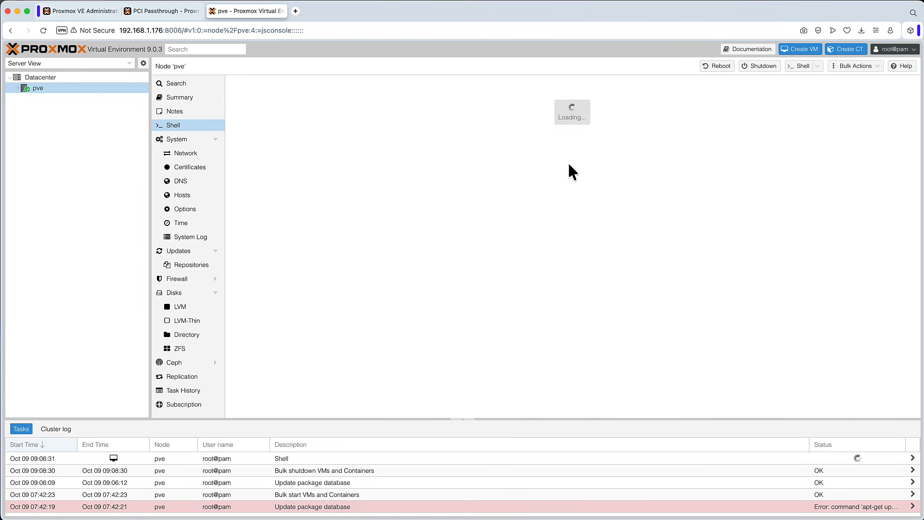
{"action": "left_click", "coordinate": [187, 122]}
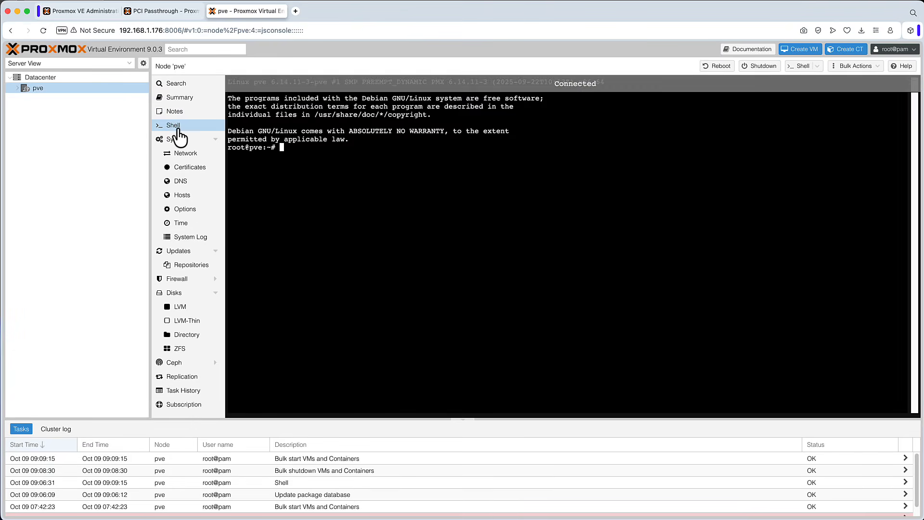
Step: Run uname -r again to check the new kernel version
{"action": "type", "text": "uname -r"}
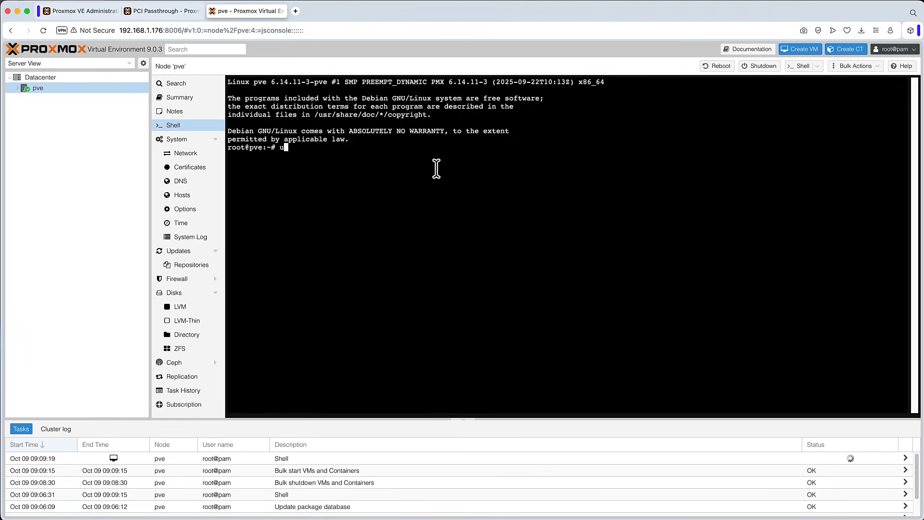
{"action": "key", "text": "Return"}
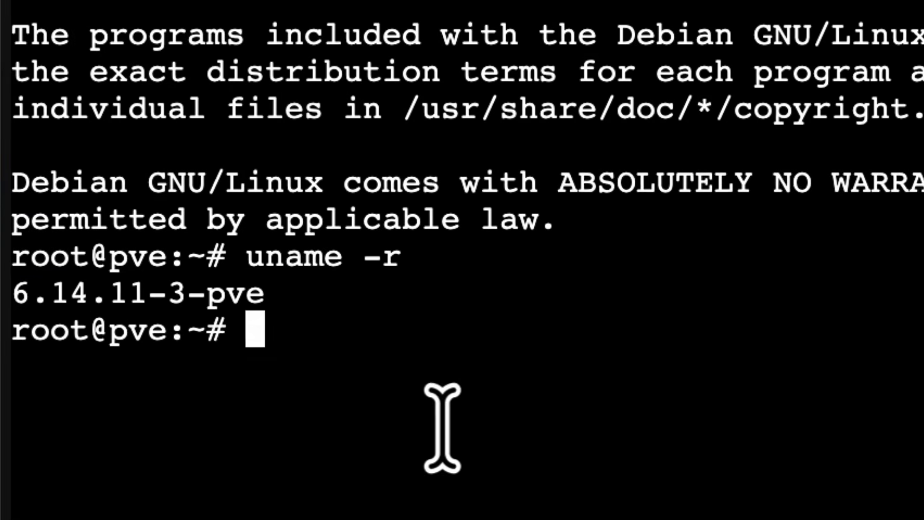
{"action": "left_click_drag", "start_coordinate": [306, 207], "coordinate": [168, 208]}
{"action": "left_click_drag", "start_coordinate": [52, 295], "coordinate": [32, 294]}
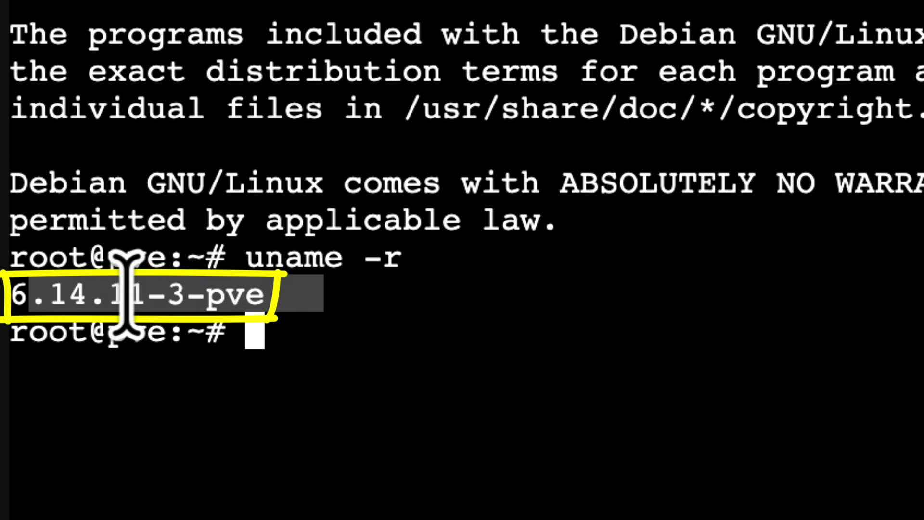
{"action": "left_click", "coordinate": [151, 295]}
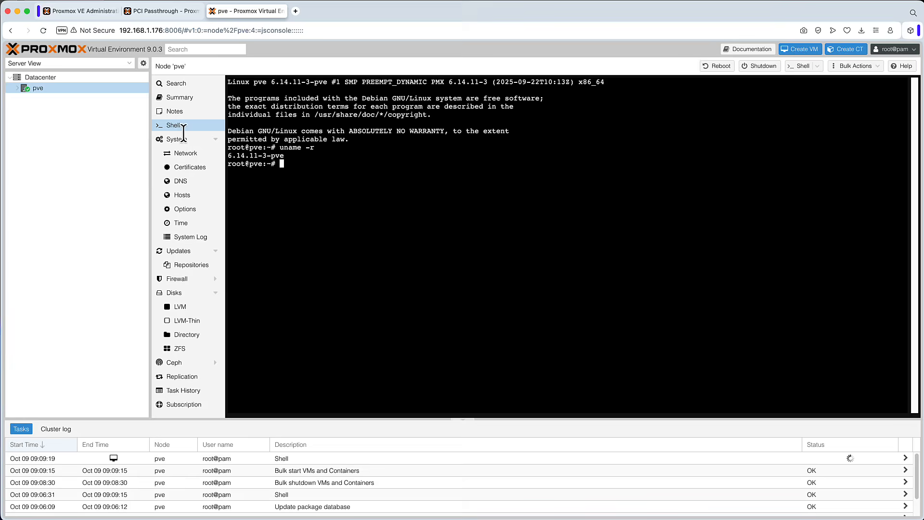
Step: Upload Windows.iso to the local storage's ISO images and close the task viewer
{"action": "double_click", "coordinate": [42, 91]}
{"action": "left_click", "coordinate": [49, 107]}
{"action": "left_click", "coordinate": [205, 114]}
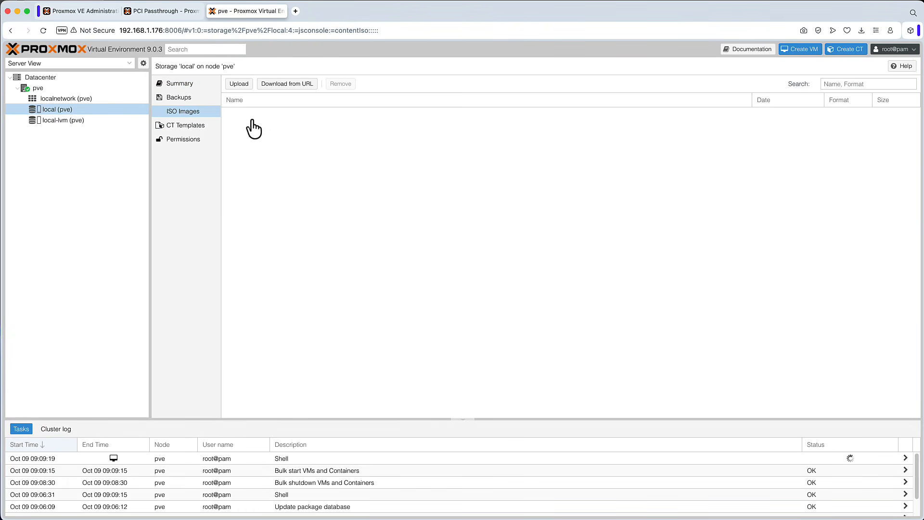
{"action": "left_click", "coordinate": [239, 85]}
{"action": "left_click", "coordinate": [537, 232]}
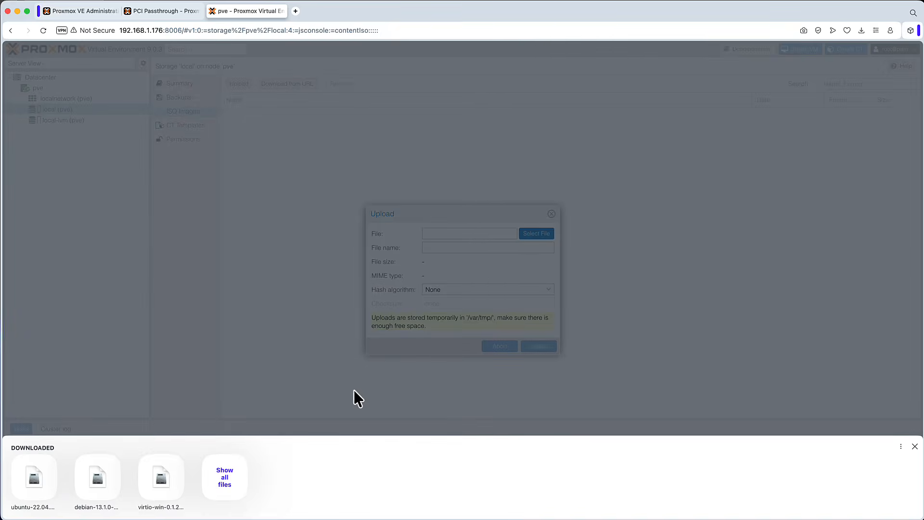
{"action": "left_click", "coordinate": [232, 485]}
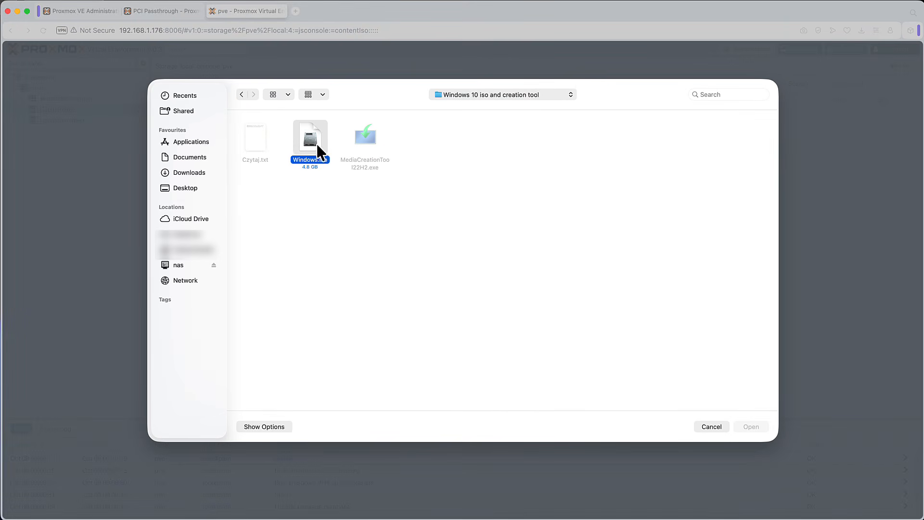
{"action": "left_click", "coordinate": [754, 426]}
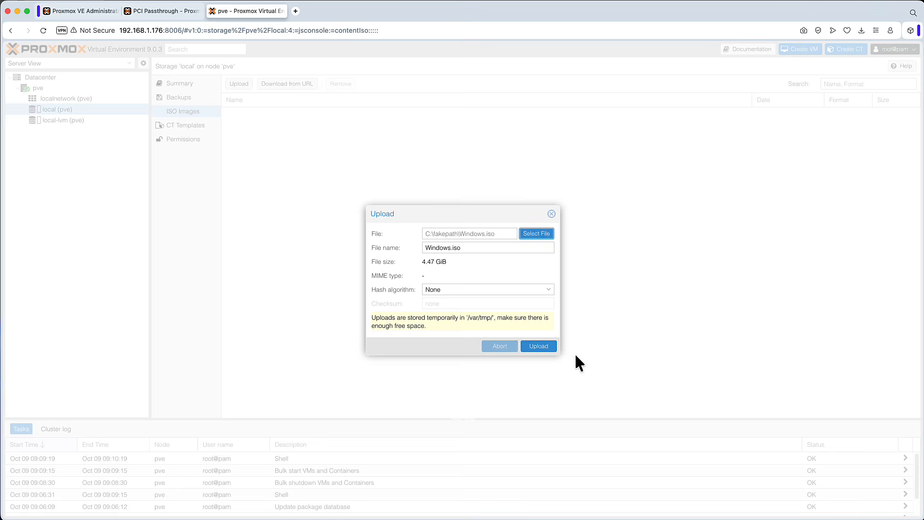
{"action": "left_click", "coordinate": [545, 347]}
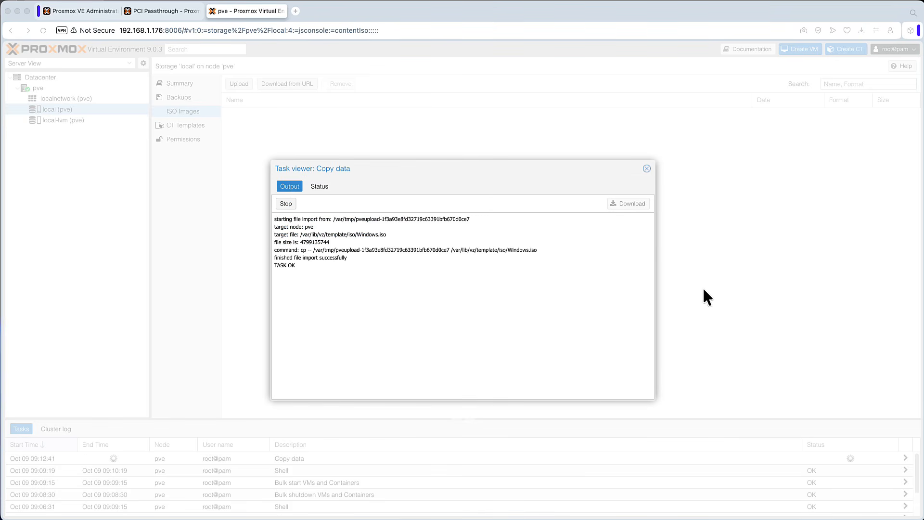
{"action": "left_click", "coordinate": [646, 168]}
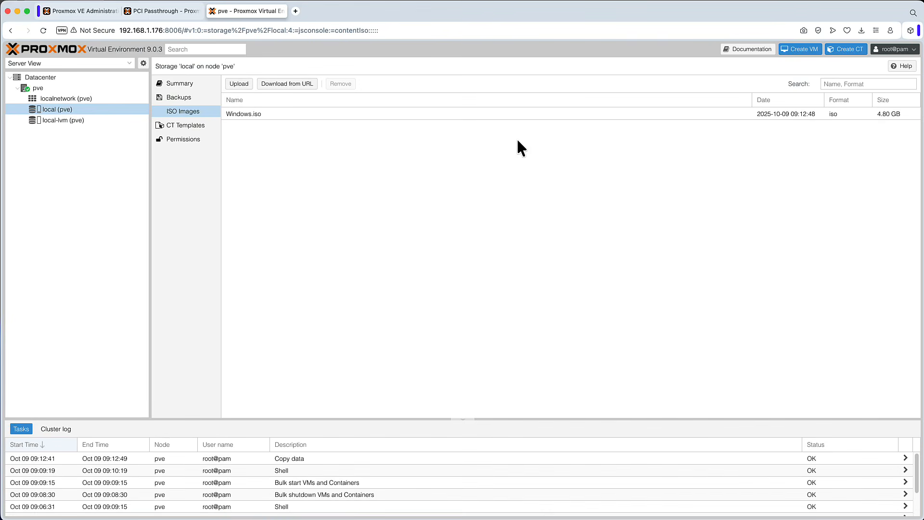
Step: Upload virtio-win-0.1.285.iso to the local storage's ISO images and close the task viewer
{"action": "left_click", "coordinate": [239, 84]}
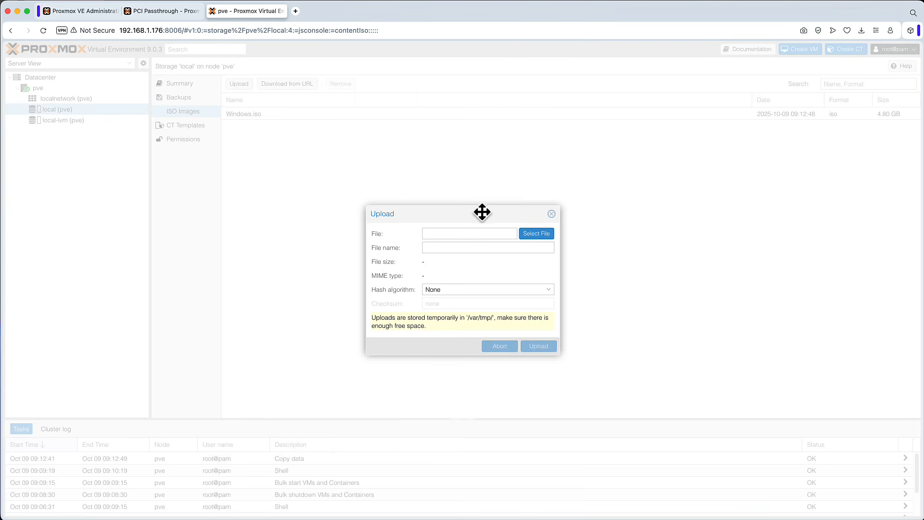
{"action": "left_click", "coordinate": [532, 235]}
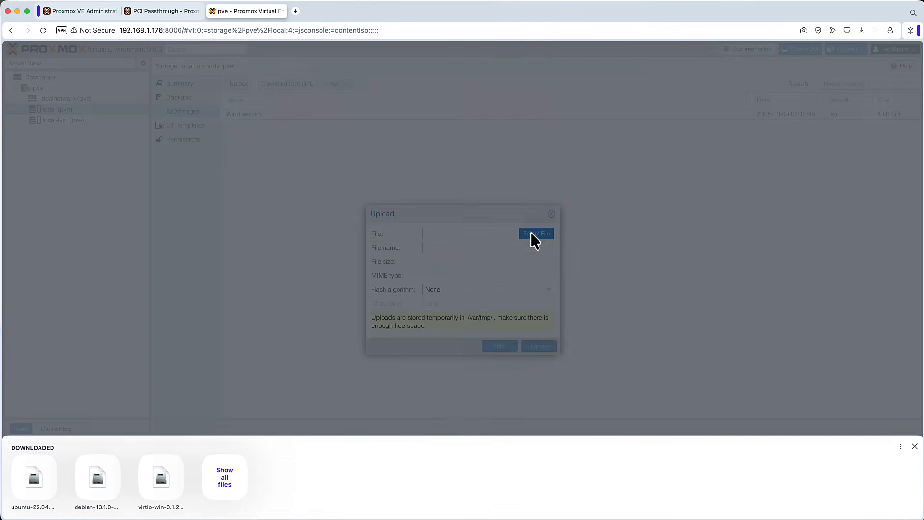
{"action": "left_click", "coordinate": [231, 479]}
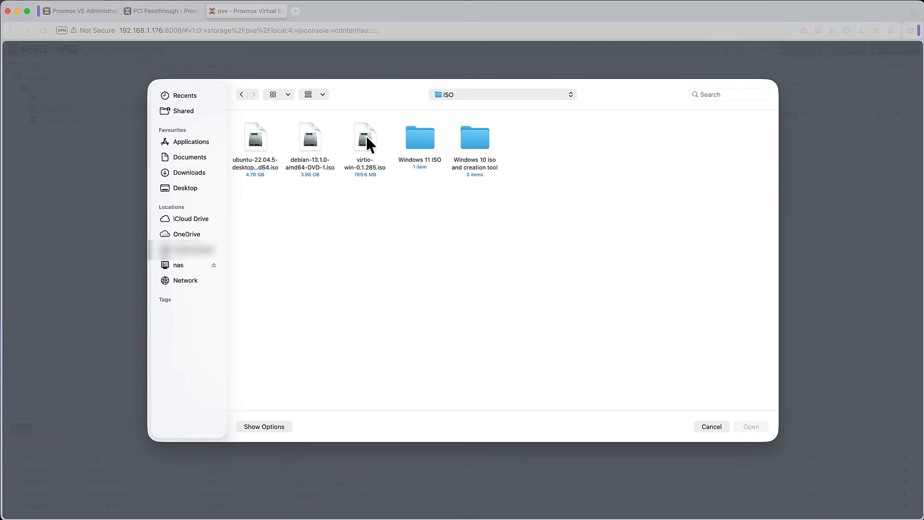
{"action": "left_click", "coordinate": [367, 140]}
{"action": "left_click", "coordinate": [754, 427]}
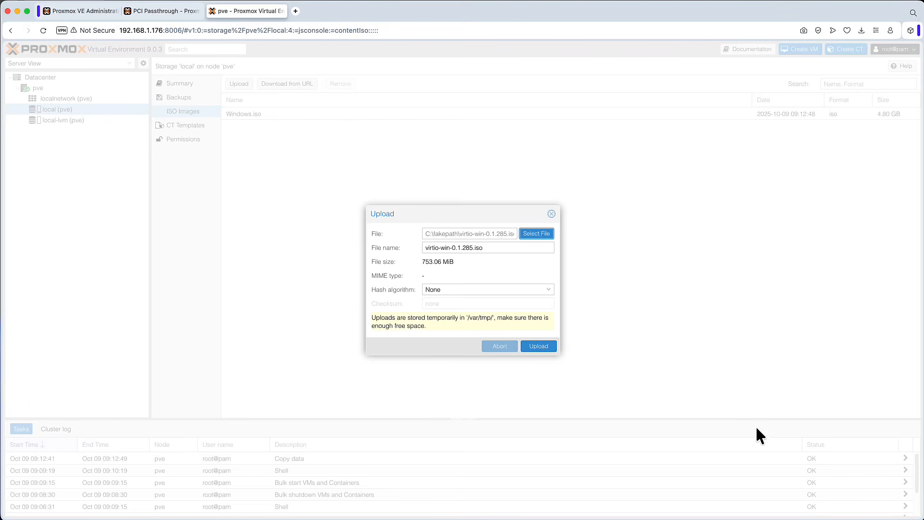
{"action": "left_click", "coordinate": [538, 346]}
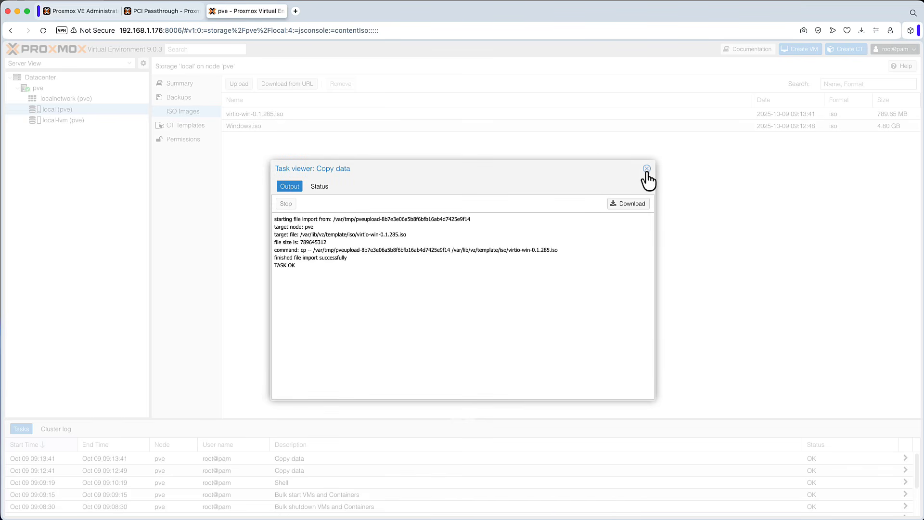
{"action": "left_click", "coordinate": [646, 169]}
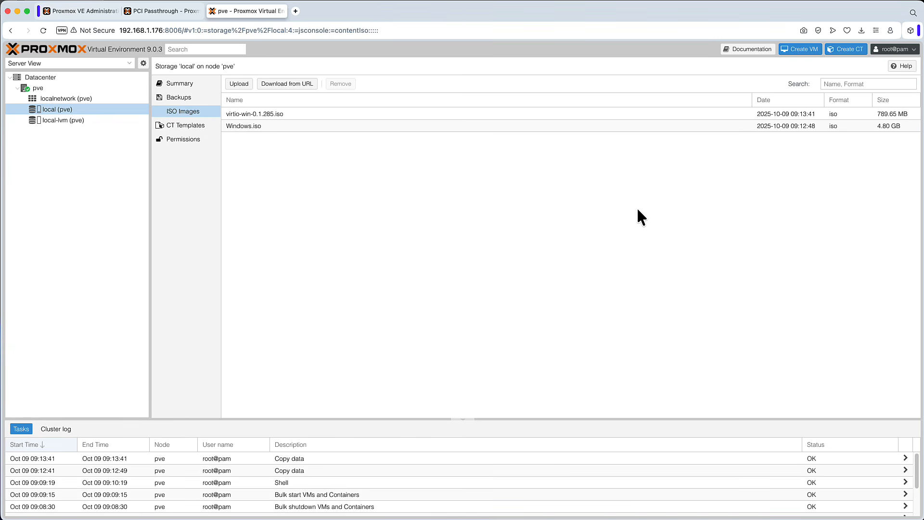
Step: Start creating a new virtual machine with VM ID 240 and the name Win10
{"action": "left_click", "coordinate": [808, 54]}
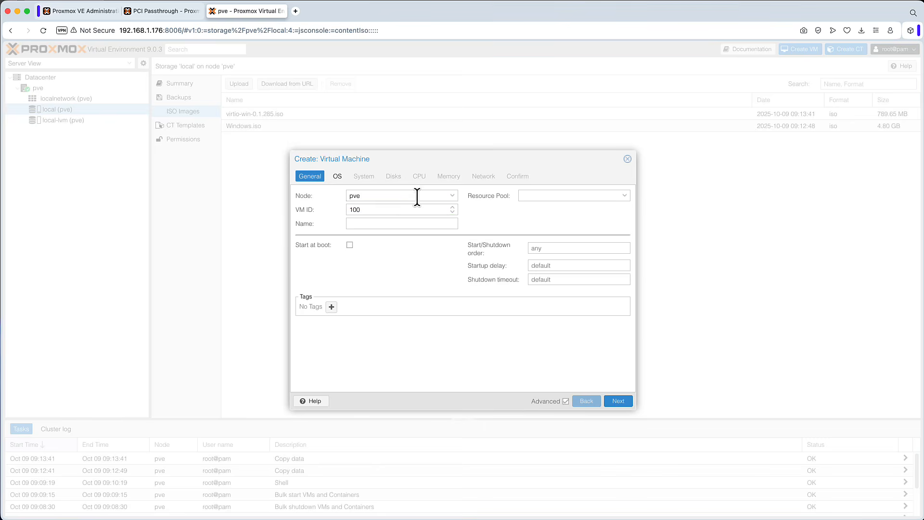
{"action": "type", "text": "240"}
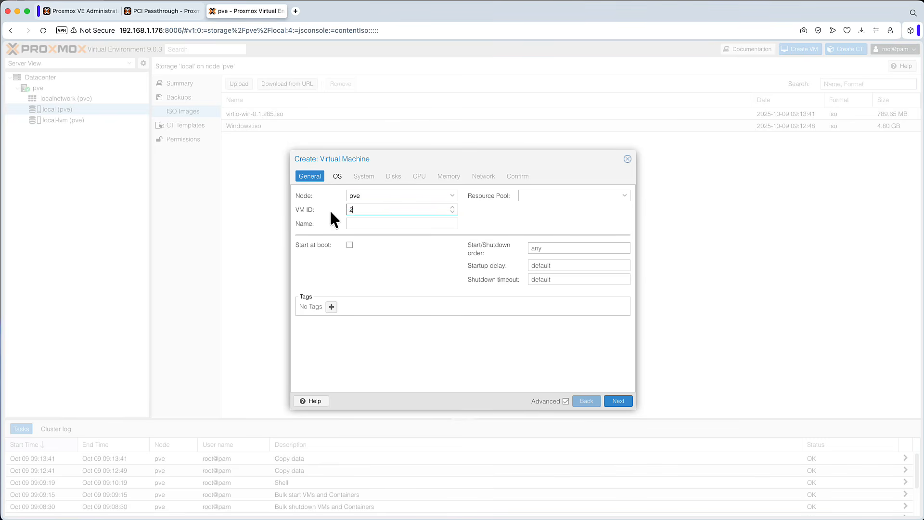
{"action": "left_click", "coordinate": [388, 225]}
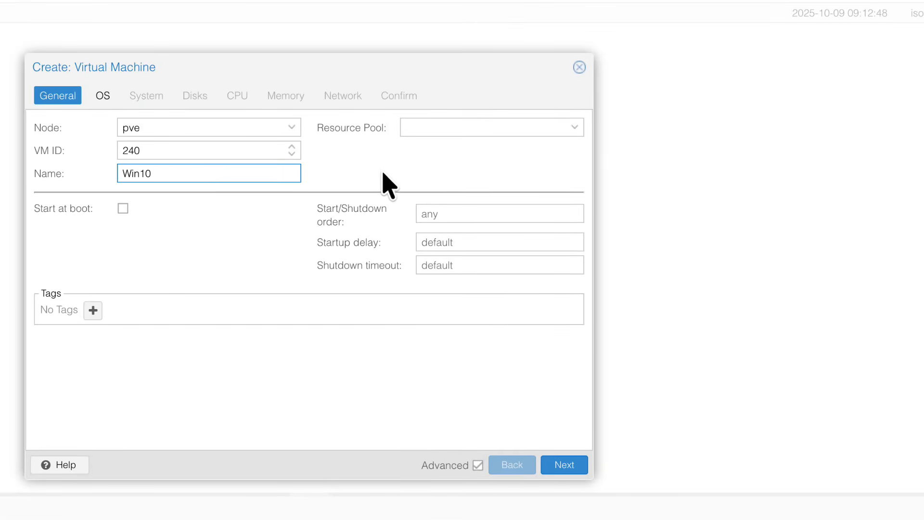
{"action": "left_click", "coordinate": [570, 468]}
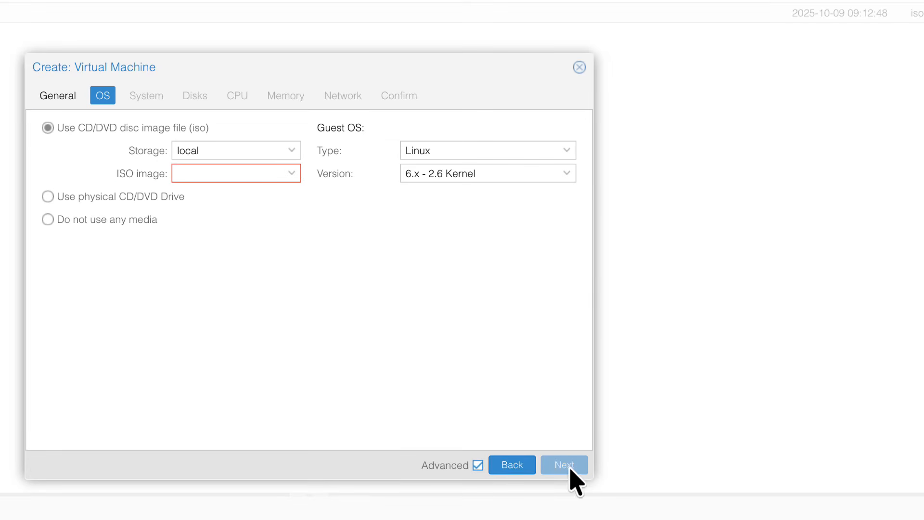
Step: Choose Windows.iso as the install image and set the guest OS to Microsoft Windows version 10/2016/2019
{"action": "left_click", "coordinate": [290, 174]}
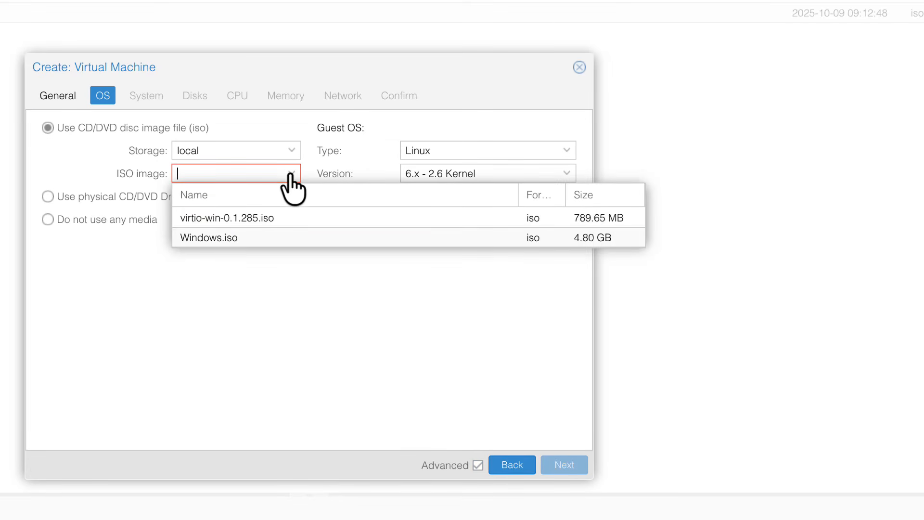
{"action": "left_click", "coordinate": [228, 239]}
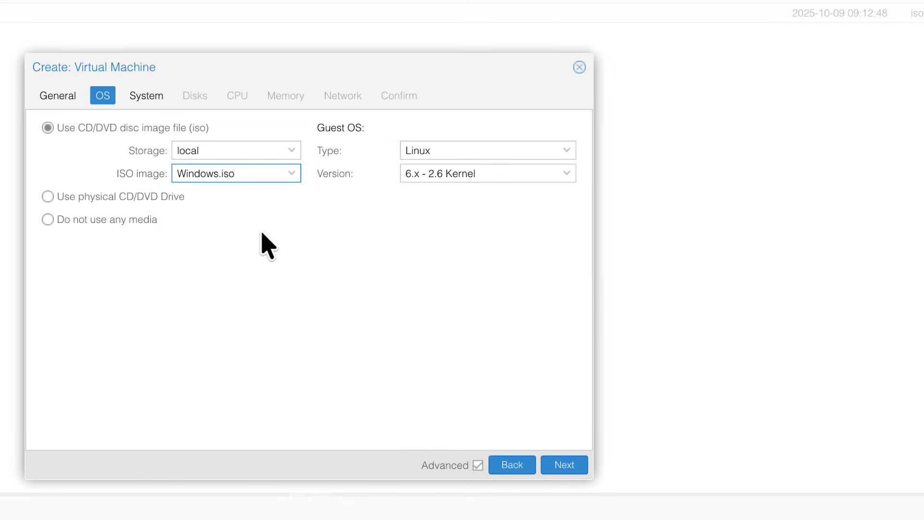
{"action": "left_click", "coordinate": [491, 154]}
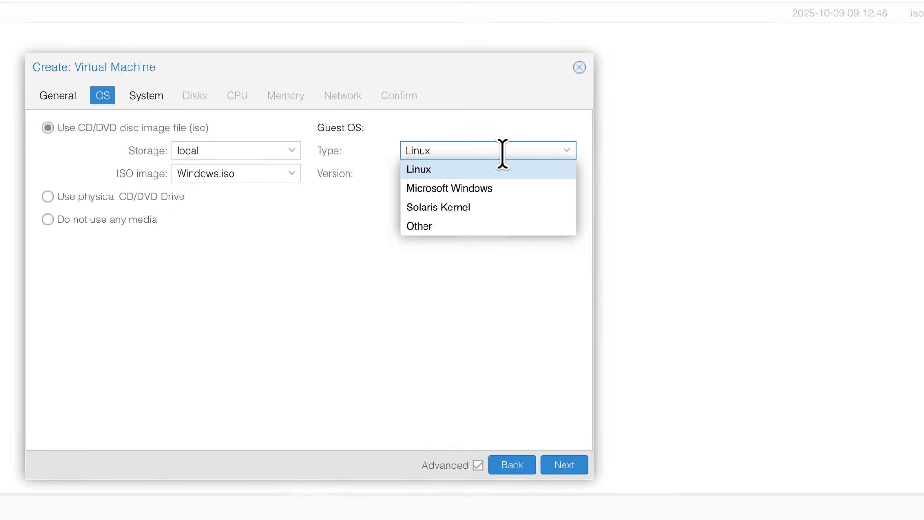
{"action": "left_click", "coordinate": [467, 190]}
{"action": "left_click", "coordinate": [519, 176]}
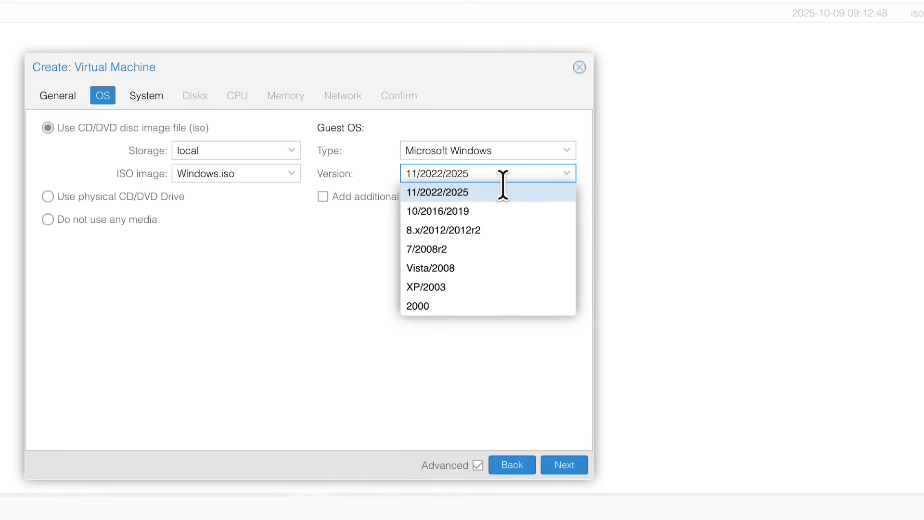
{"action": "left_click", "coordinate": [438, 210]}
Step: Add an additional drive for VirtIO drivers using virtio-win-0.1.285.iso and continue to the system settings
{"action": "left_click", "coordinate": [322, 197]}
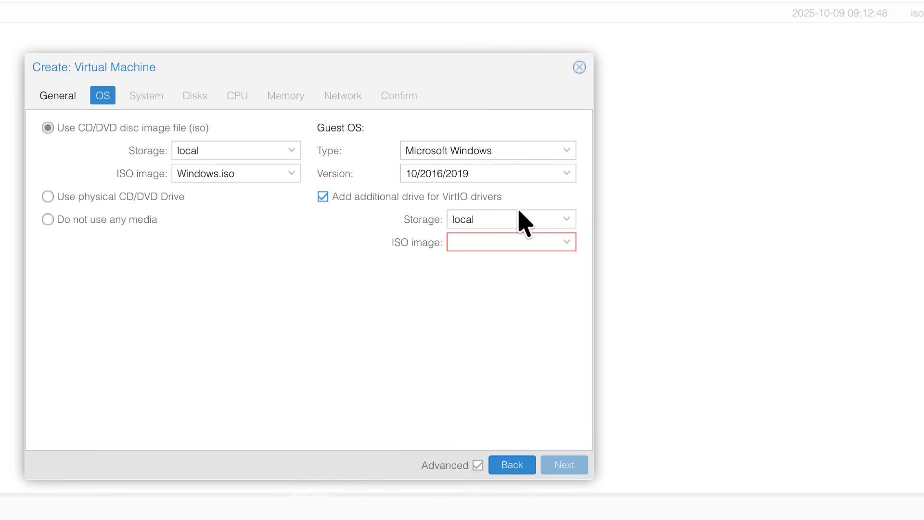
{"action": "left_click", "coordinate": [566, 236]}
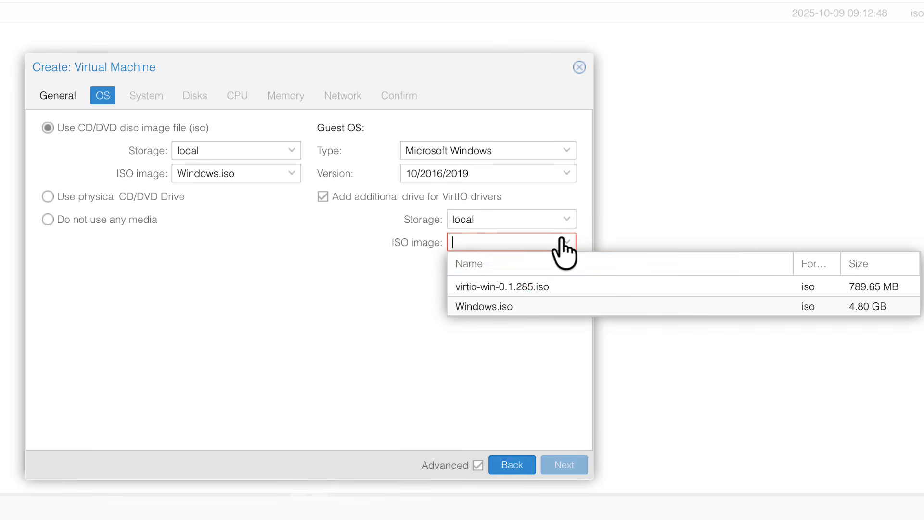
{"action": "left_click", "coordinate": [521, 291]}
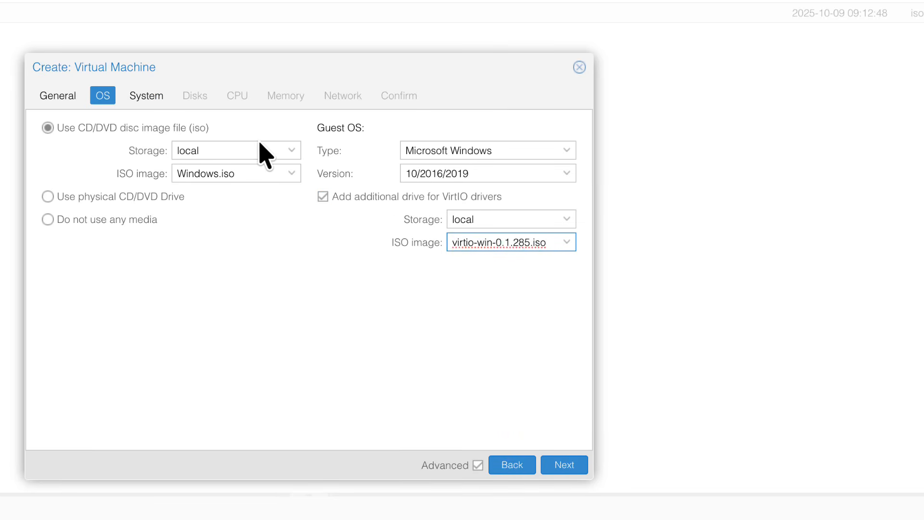
{"action": "left_click", "coordinate": [564, 464]}
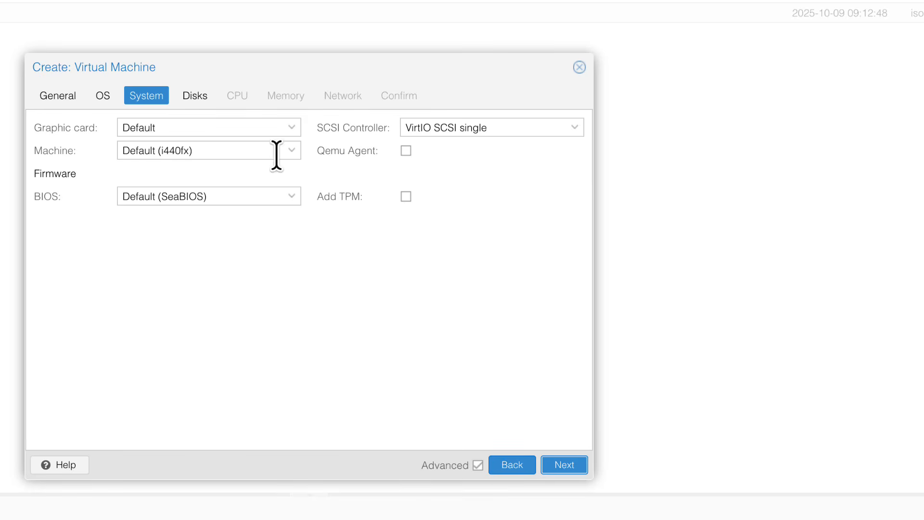
Step: Set the machine type to q35 and the BIOS to OVMF (UEFI) with EFI storage on local-lvm
{"action": "left_click", "coordinate": [291, 150]}
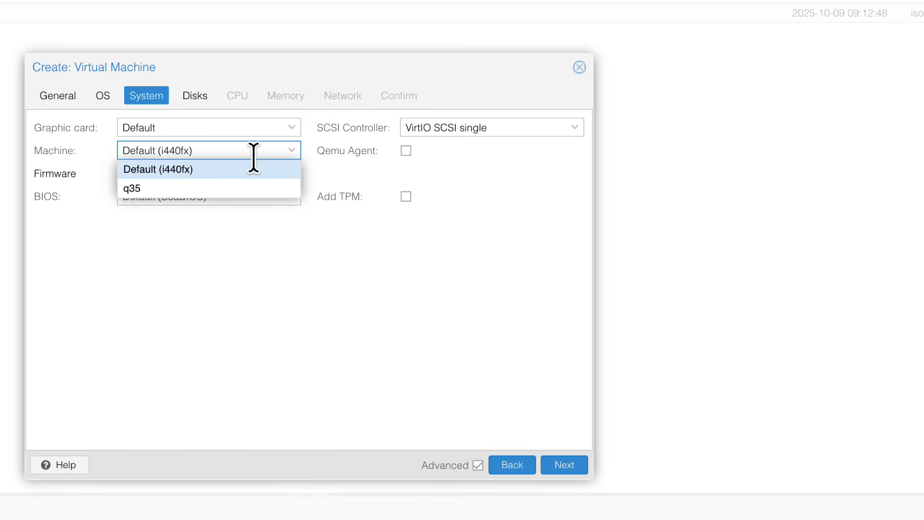
{"action": "left_click", "coordinate": [139, 189]}
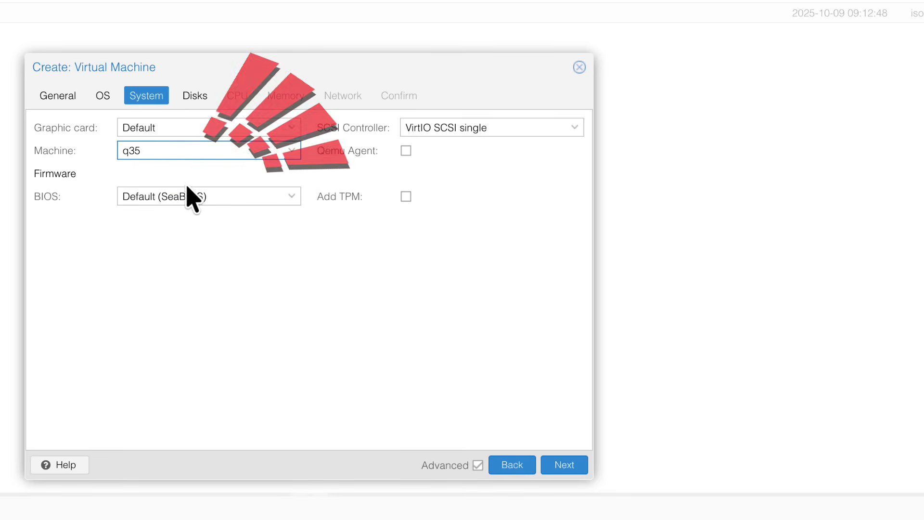
{"action": "left_click", "coordinate": [291, 196]}
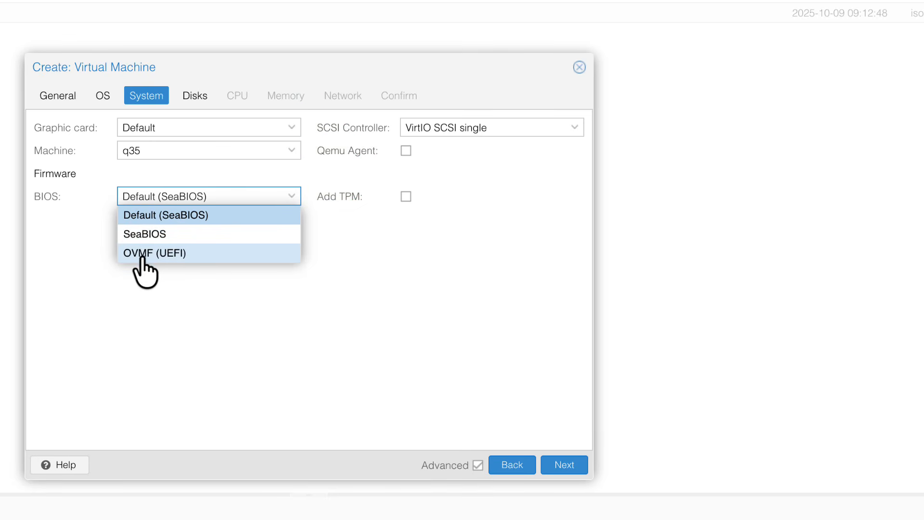
{"action": "left_click", "coordinate": [185, 253]}
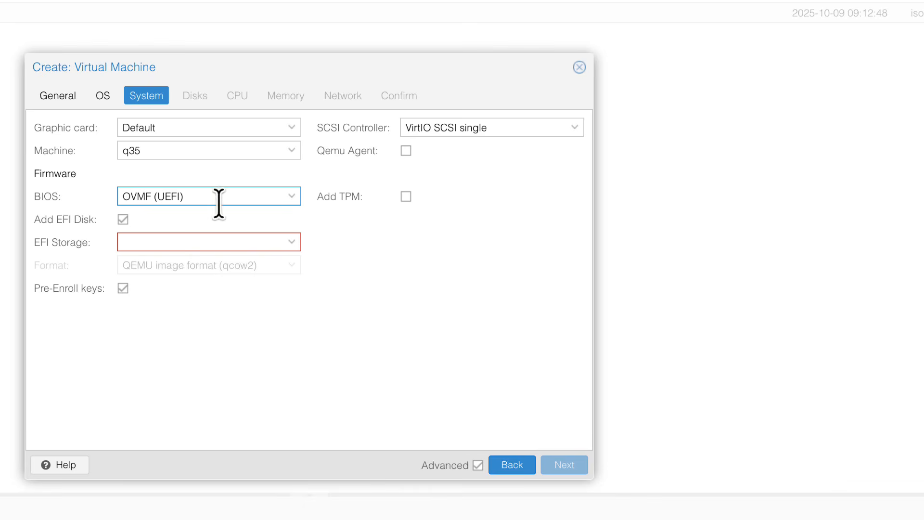
{"action": "left_click", "coordinate": [291, 243]}
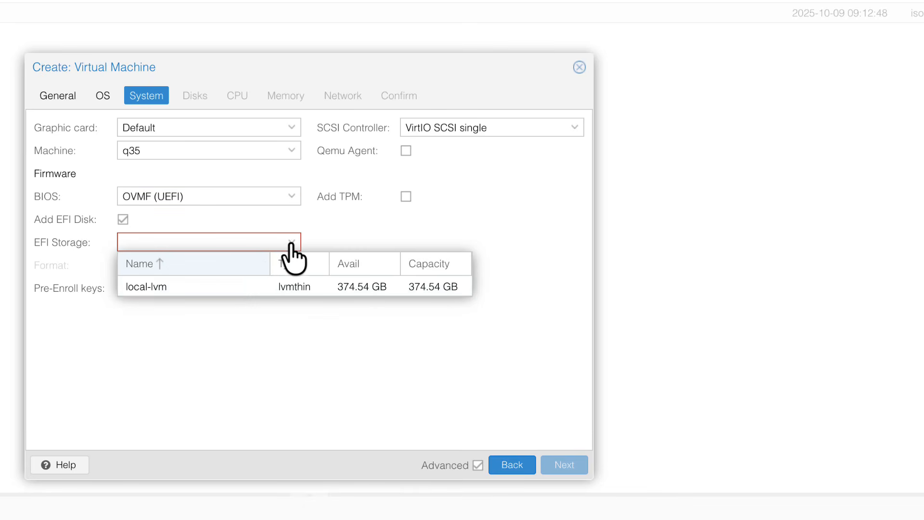
{"action": "left_click", "coordinate": [181, 288]}
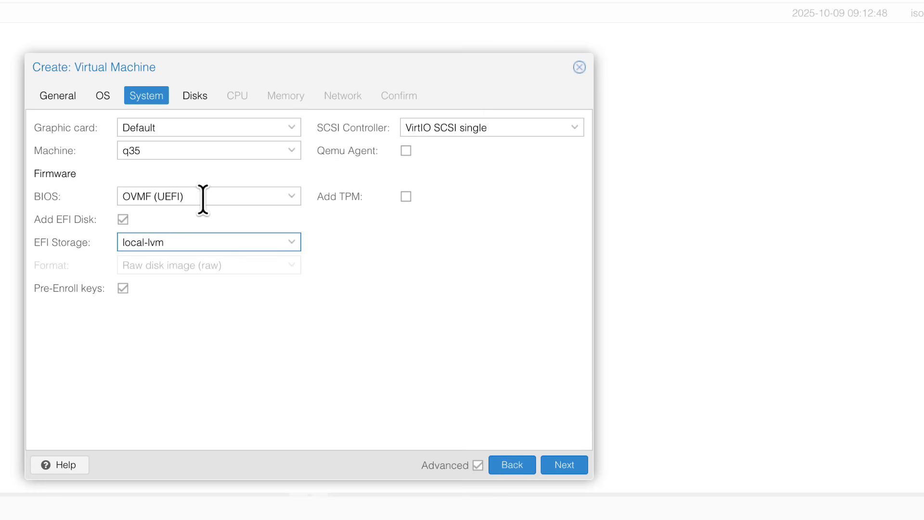
Step: Enable the Qemu Agent and add a v2.0 TPM stored on local-lvm, then continue to disks
{"action": "left_click", "coordinate": [406, 151]}
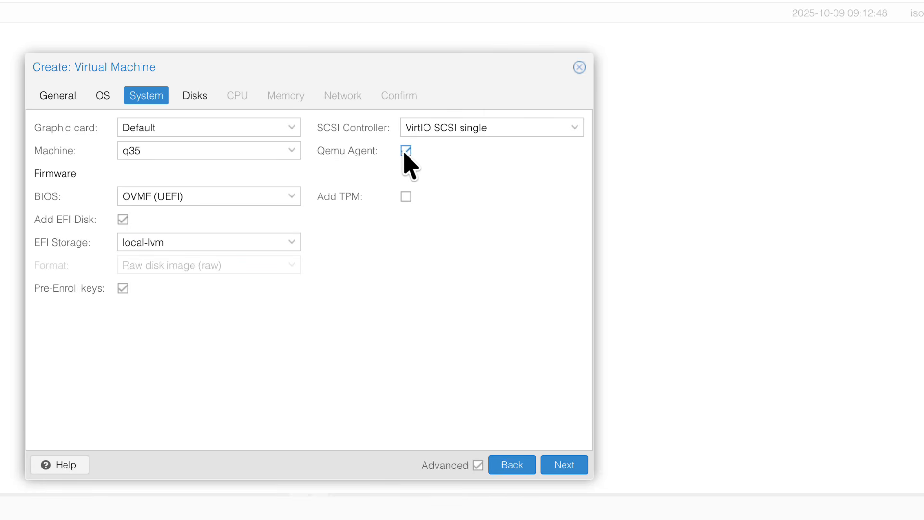
{"action": "left_click", "coordinate": [406, 198]}
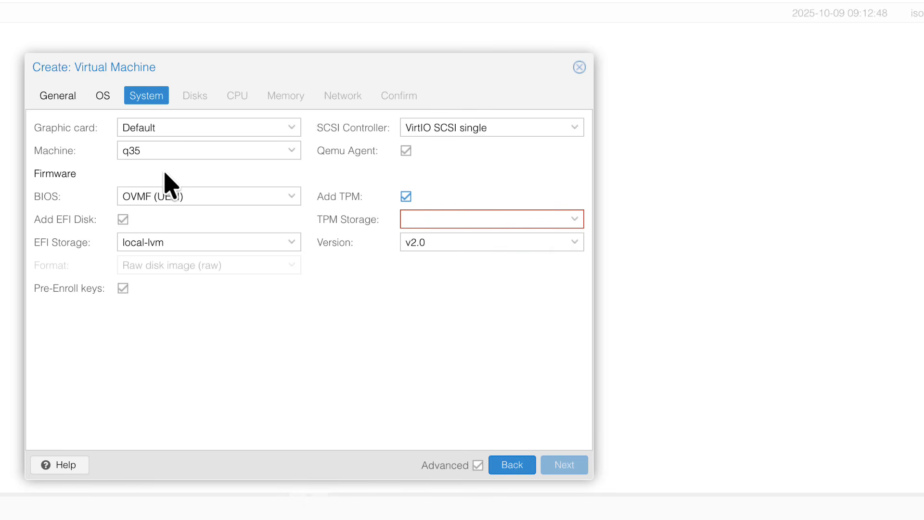
{"action": "left_click", "coordinate": [575, 219]}
{"action": "left_click", "coordinate": [458, 264]}
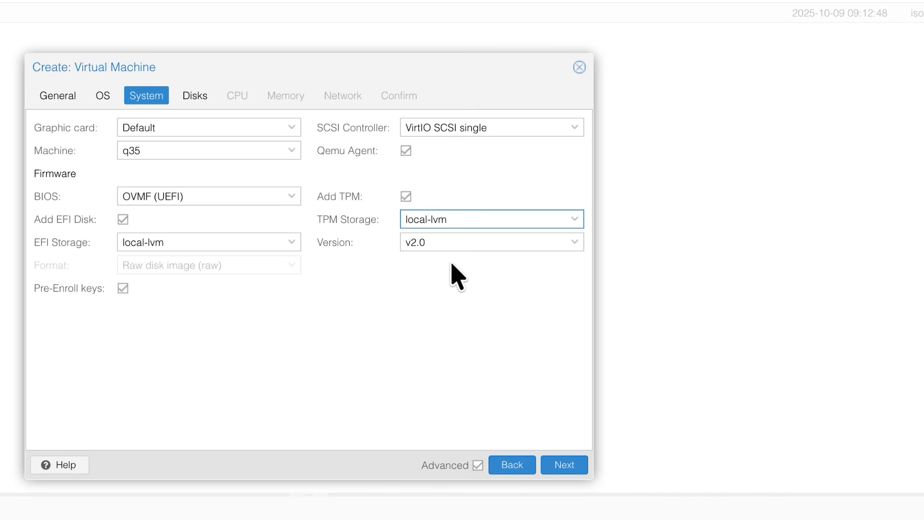
{"action": "left_click", "coordinate": [514, 243]}
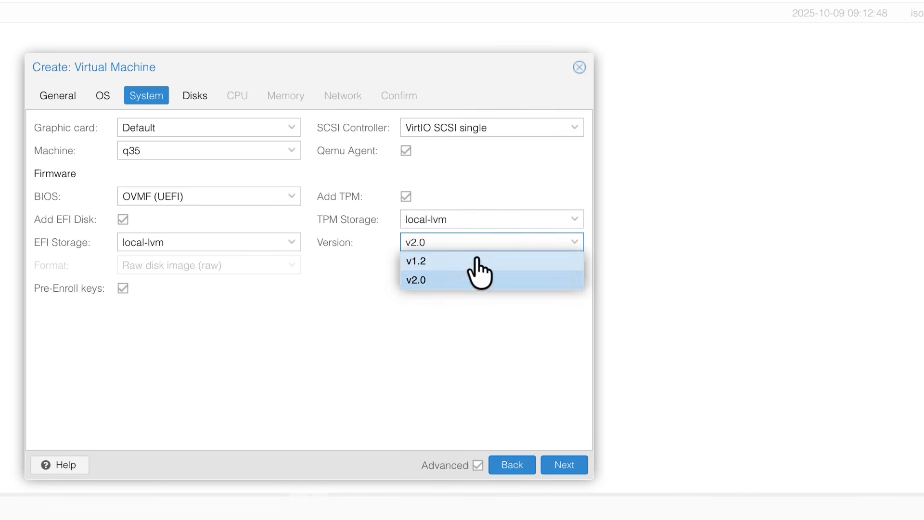
{"action": "left_click", "coordinate": [415, 279]}
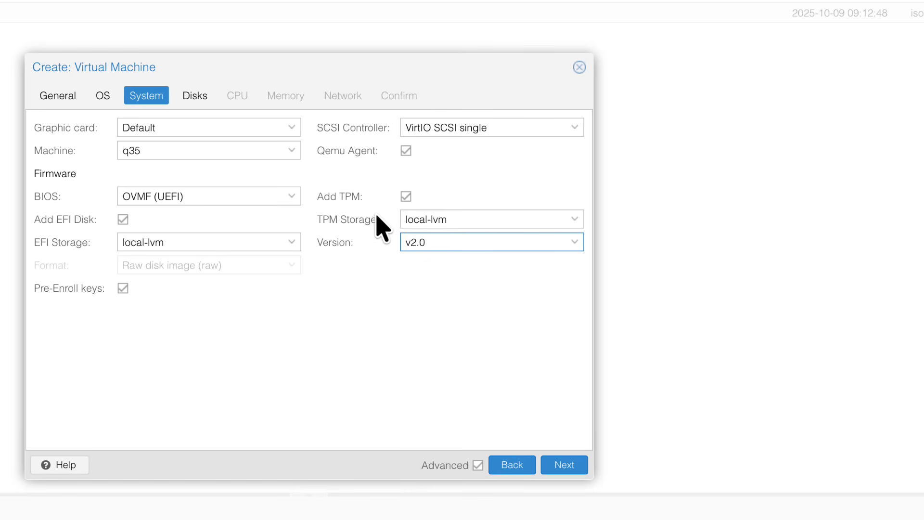
{"action": "left_click", "coordinate": [564, 465]}
Step: Set the disk size to 100 GiB with Discard and SSD emulation enabled, then continue to CPU
{"action": "double_click", "coordinate": [268, 234]}
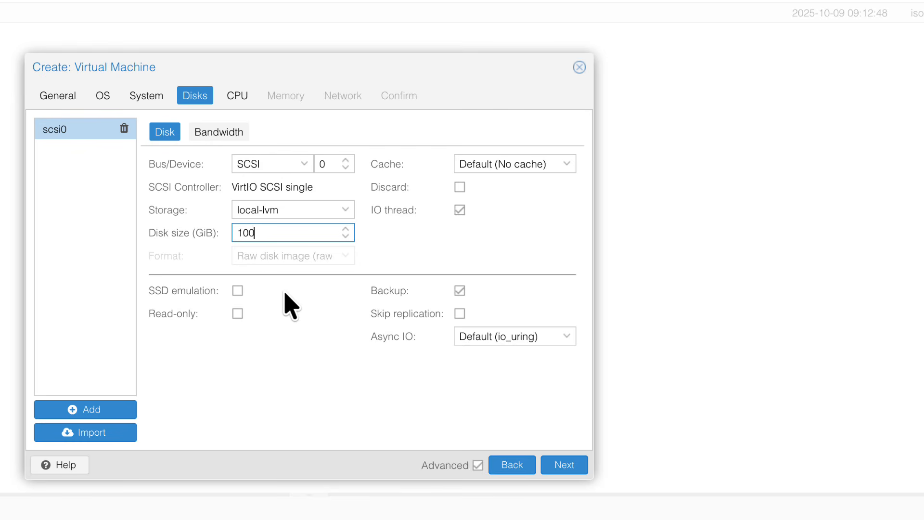
{"action": "type", "text": "100"}
{"action": "left_click", "coordinate": [460, 187]}
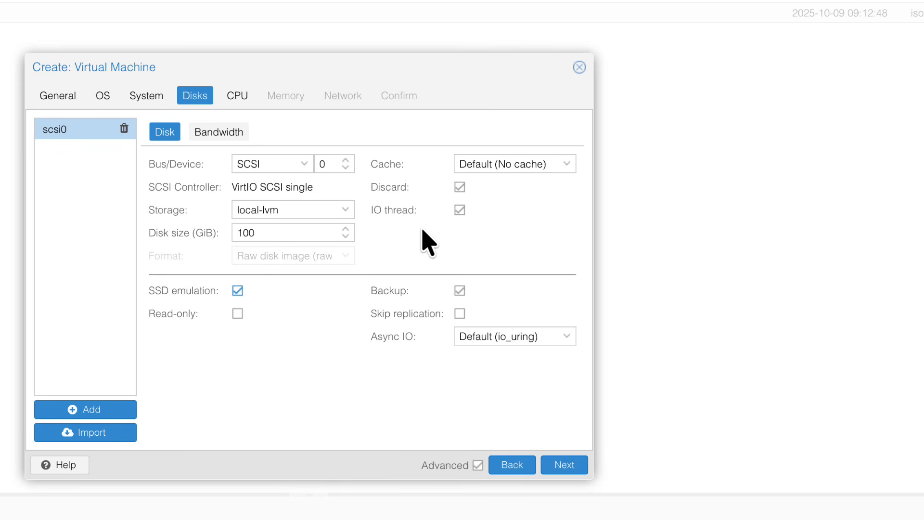
{"action": "left_click", "coordinate": [563, 466]}
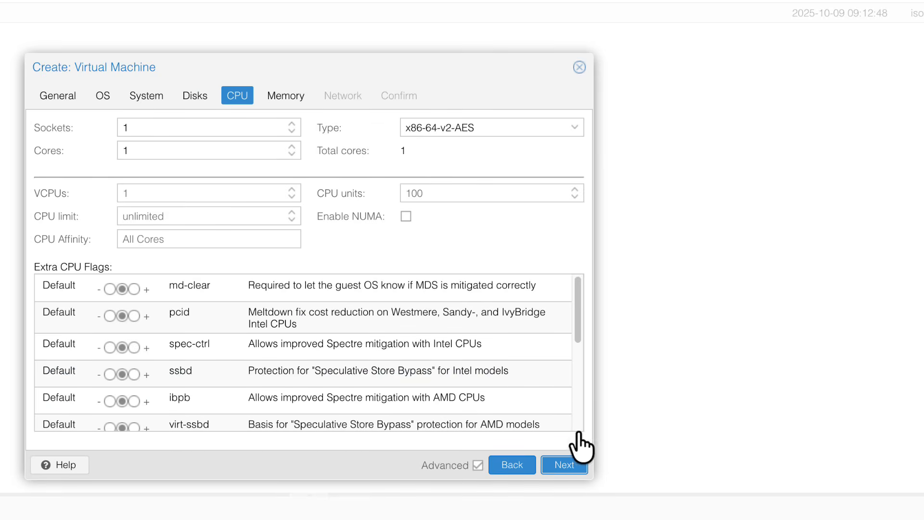
Step: Set the CPU to 4 cores with type host, then continue to the memory settings
{"action": "left_click", "coordinate": [291, 147]}
{"action": "left_click", "coordinate": [291, 146]}
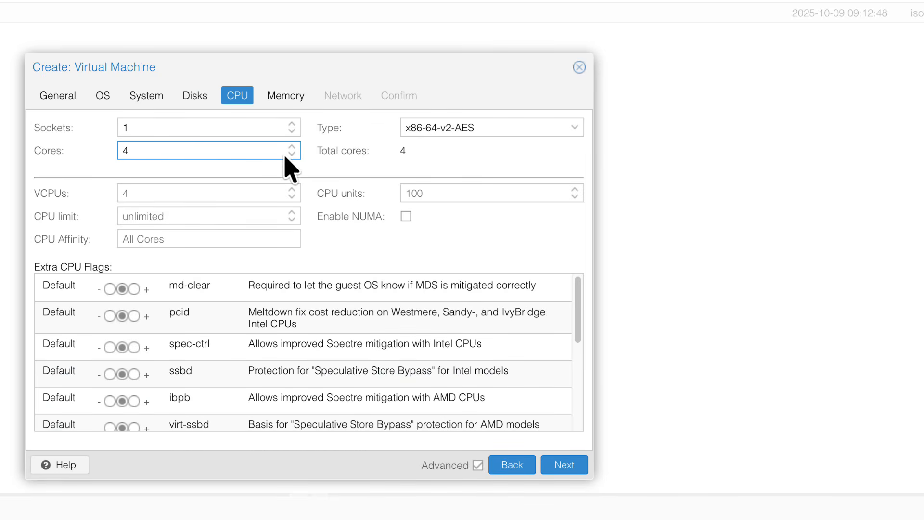
{"action": "left_click", "coordinate": [574, 127]}
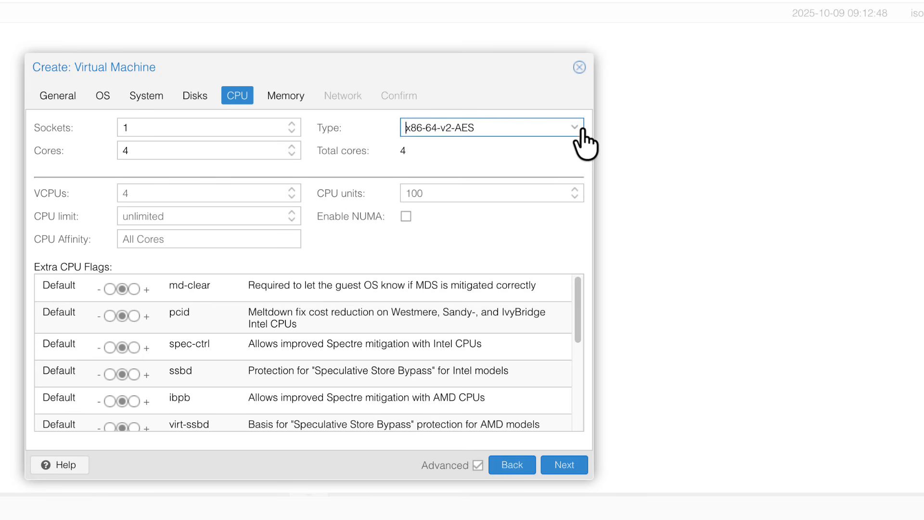
{"action": "left_click_drag", "start_coordinate": [680, 171], "coordinate": [687, 354]}
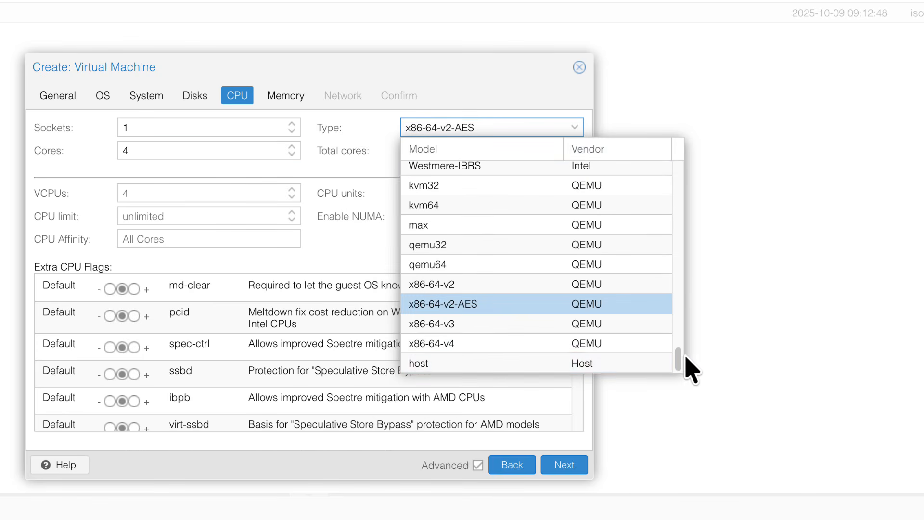
{"action": "left_click", "coordinate": [481, 363]}
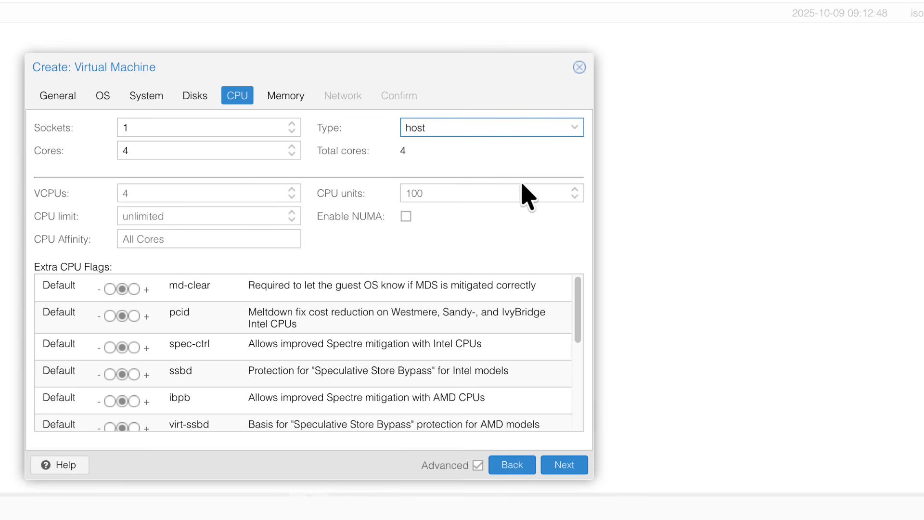
{"action": "left_click", "coordinate": [564, 464]}
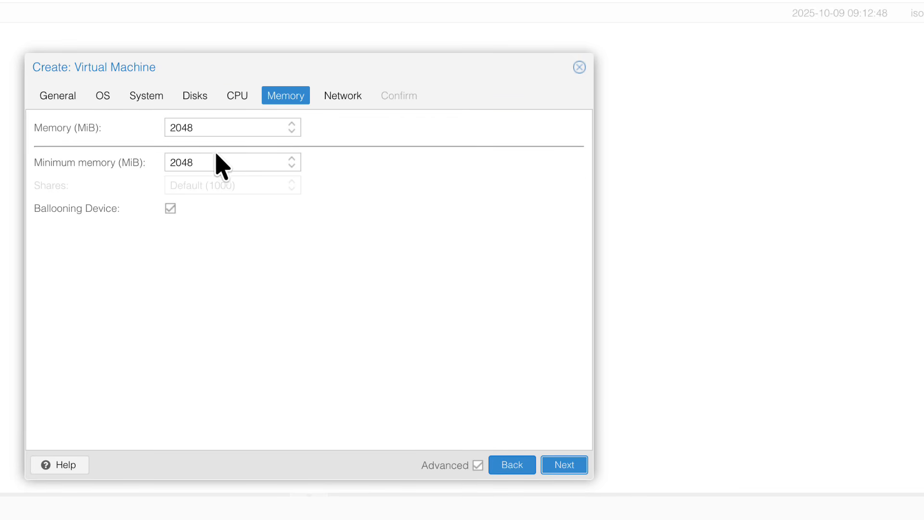
Step: Set memory to 12288 MiB with ballooning disabled, then finish the VM wizard with the default network settings
{"action": "left_click", "coordinate": [170, 208]}
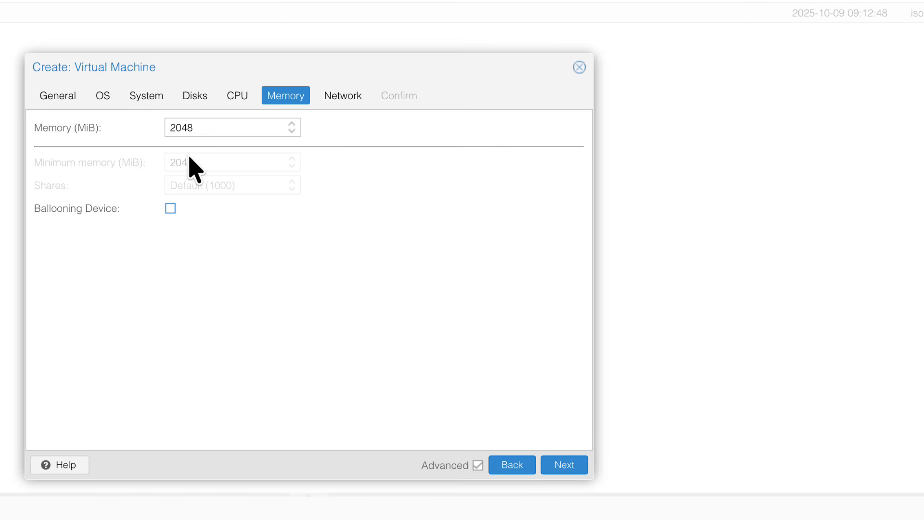
{"action": "double_click", "coordinate": [181, 127]}
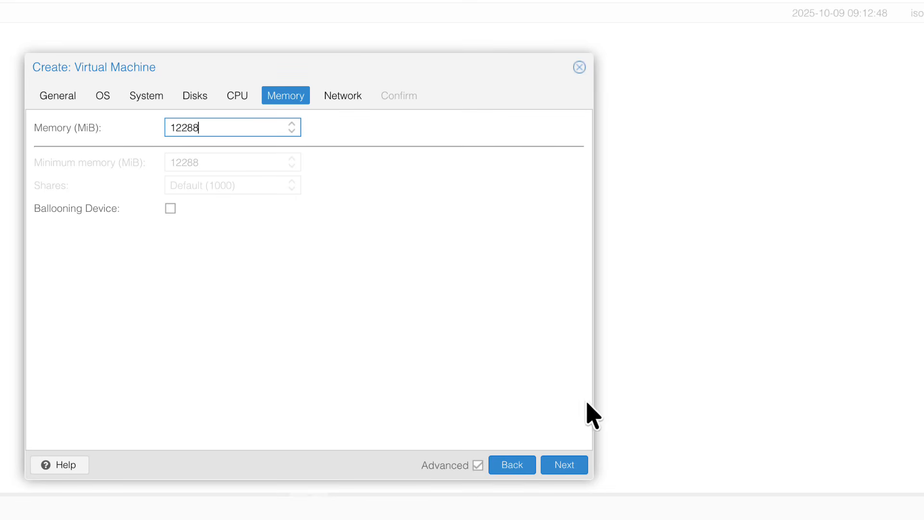
{"action": "left_click", "coordinate": [564, 466]}
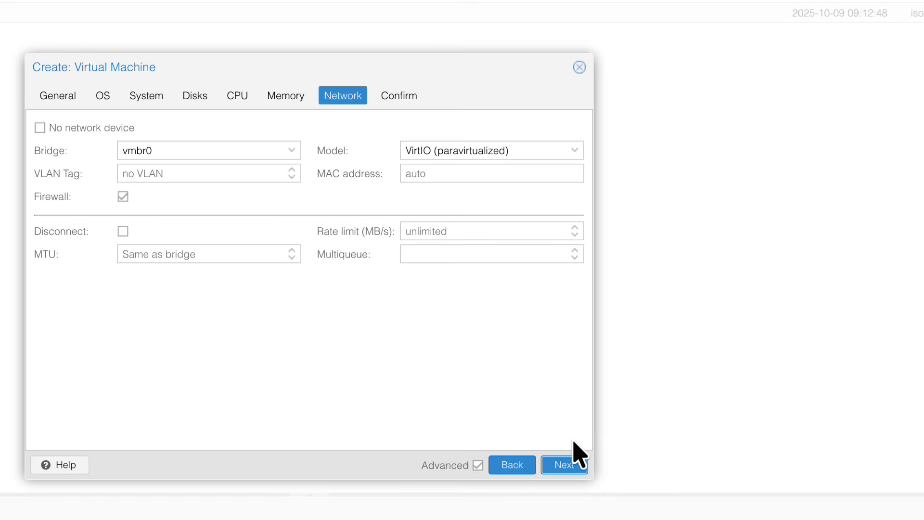
{"action": "left_click", "coordinate": [566, 465]}
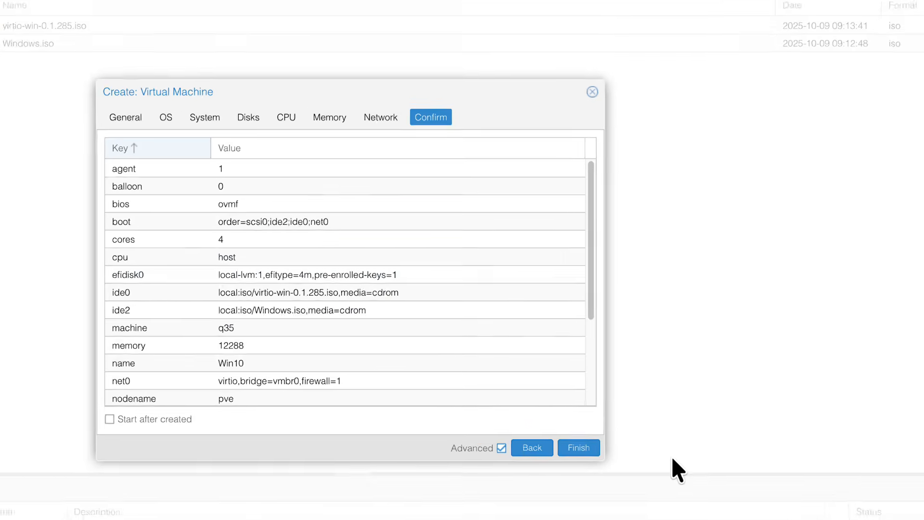
{"action": "left_click", "coordinate": [564, 464]}
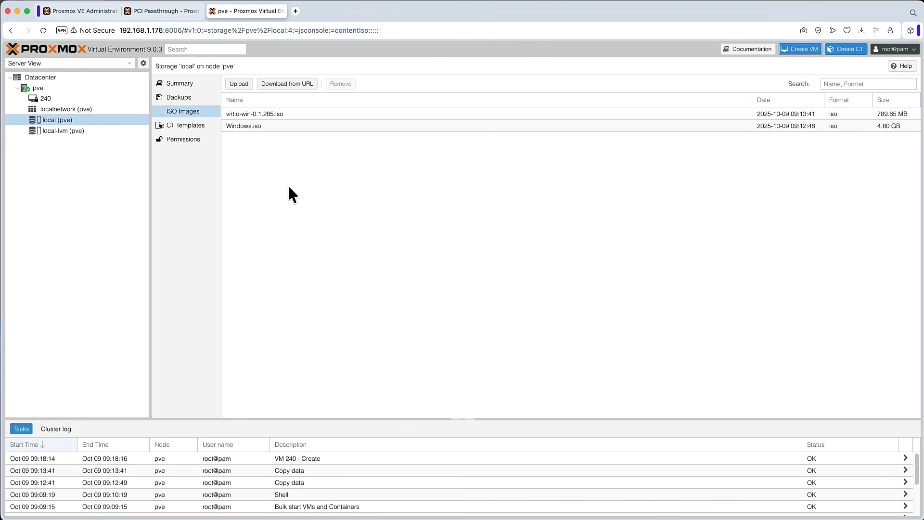
Step: Open VM 240's console, boot it from the Windows DVD and start the Windows installation
{"action": "left_click", "coordinate": [62, 97]}
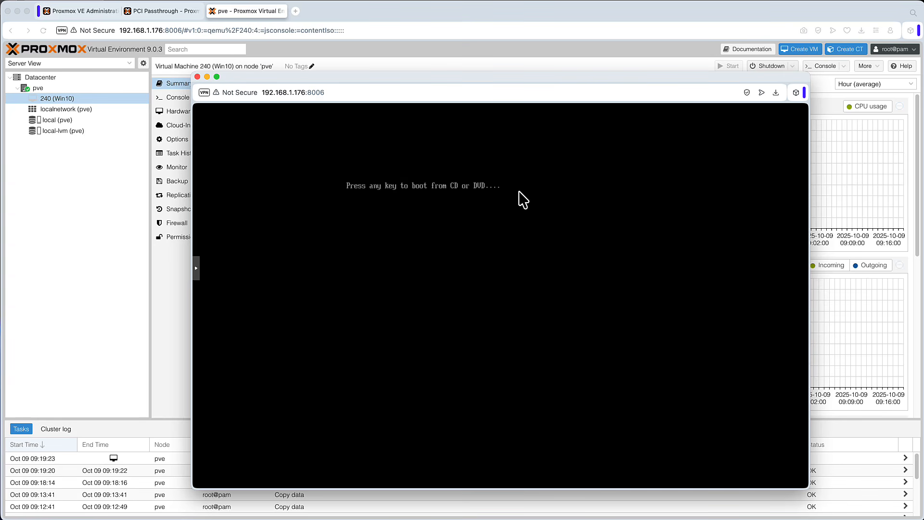
{"action": "key", "text": "Return"}
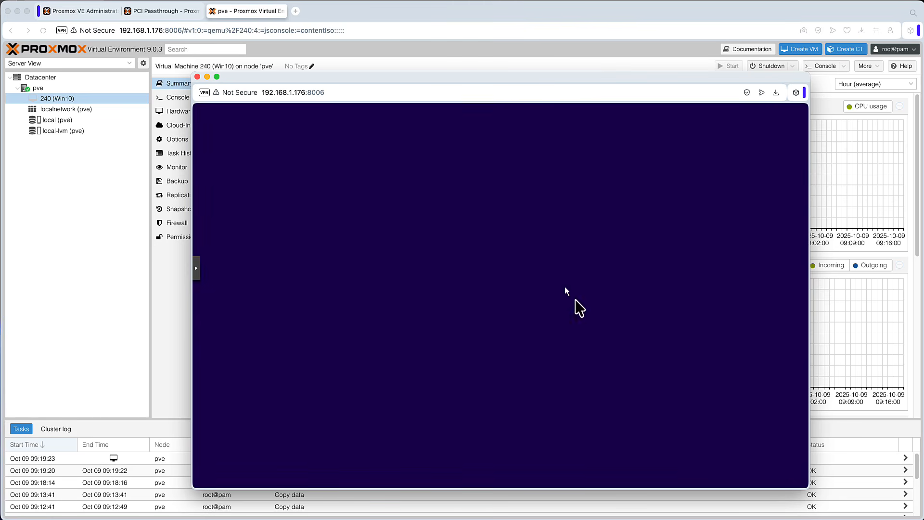
{"action": "left_click", "coordinate": [625, 376]}
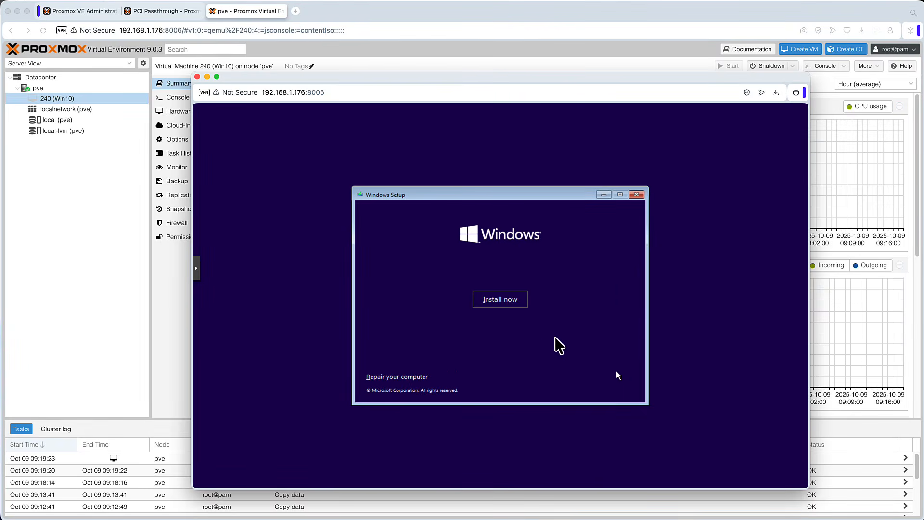
{"action": "left_click", "coordinate": [514, 313]}
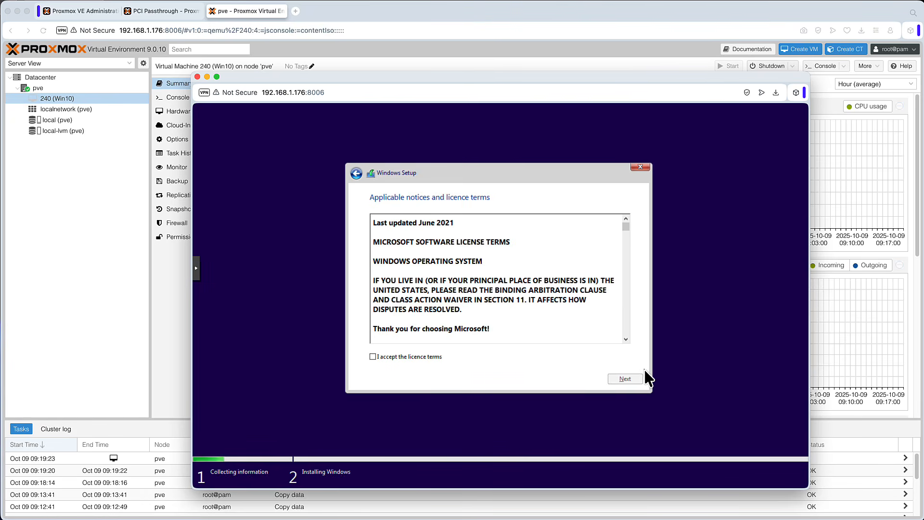
Step: Accept the licence terms and choose the Custom: Install Windows only installation type
{"action": "left_click", "coordinate": [374, 357]}
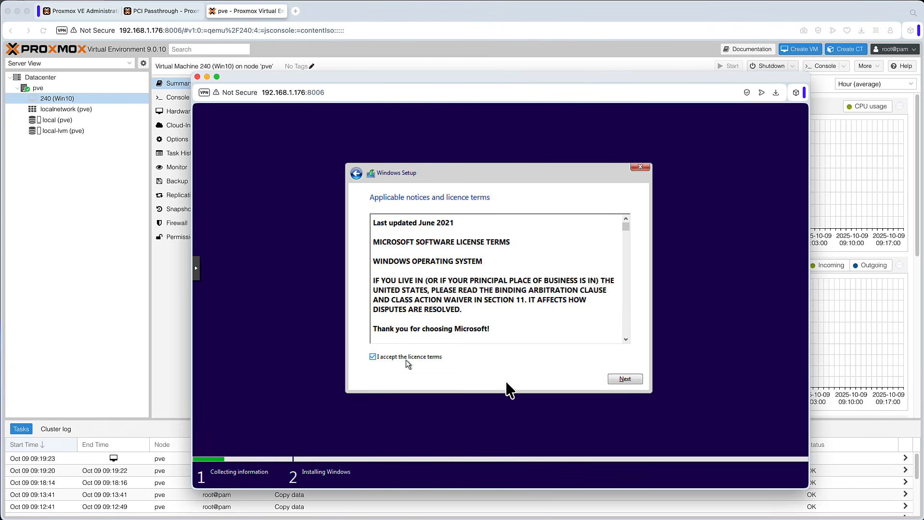
{"action": "left_click", "coordinate": [624, 379]}
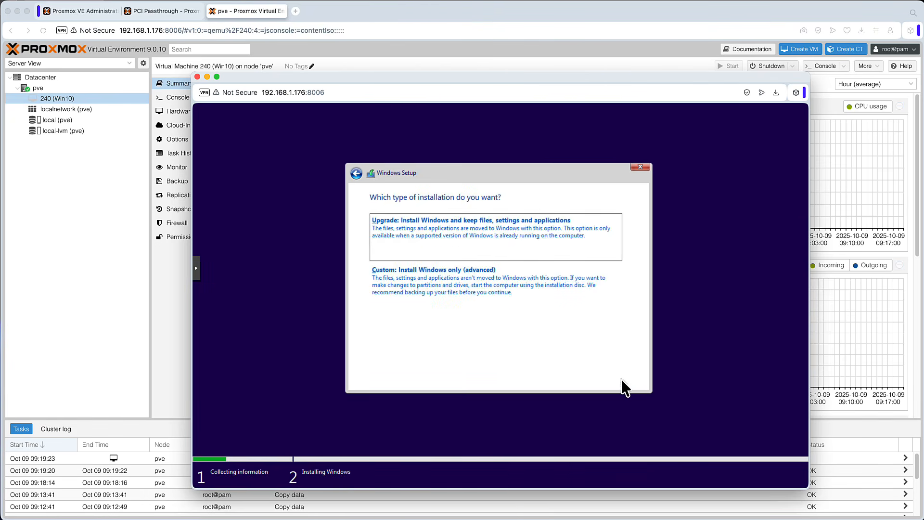
{"action": "left_click", "coordinate": [472, 288]}
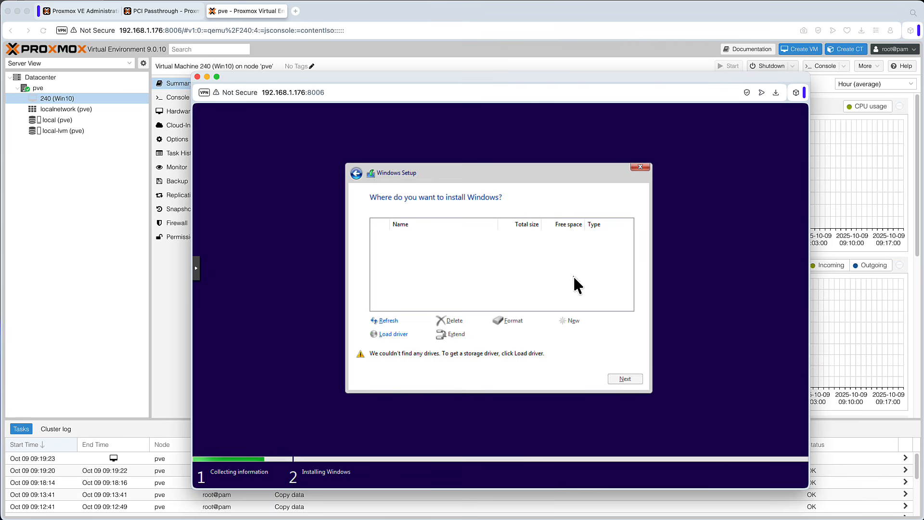
Step: Load the Red Hat VirtIO SCSI driver from the virtio-win drive's amd64\w10 folder and install Windows onto Drive 0
{"action": "left_click", "coordinate": [398, 334]}
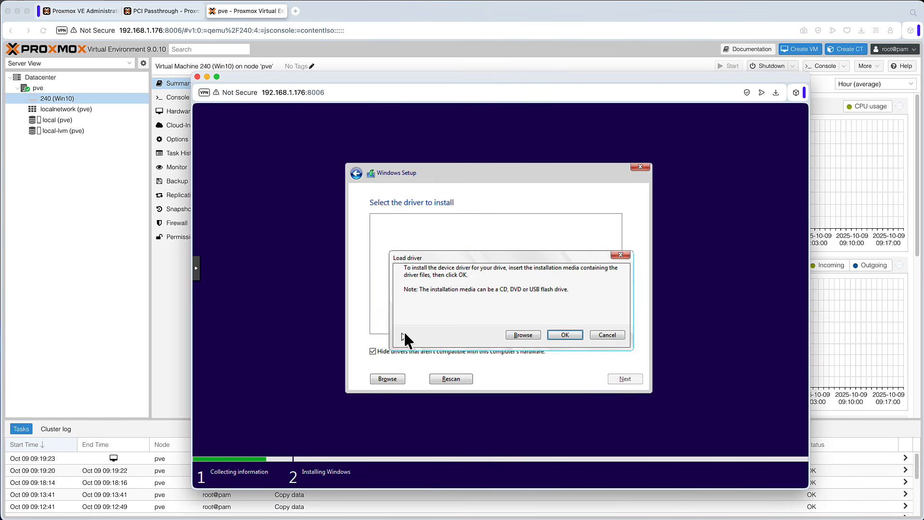
{"action": "left_click", "coordinate": [520, 336]}
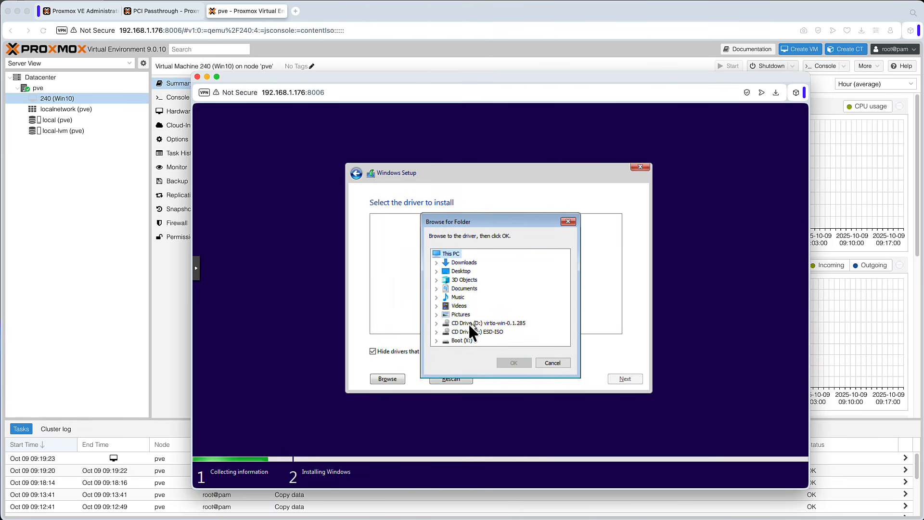
{"action": "left_click", "coordinate": [436, 324]}
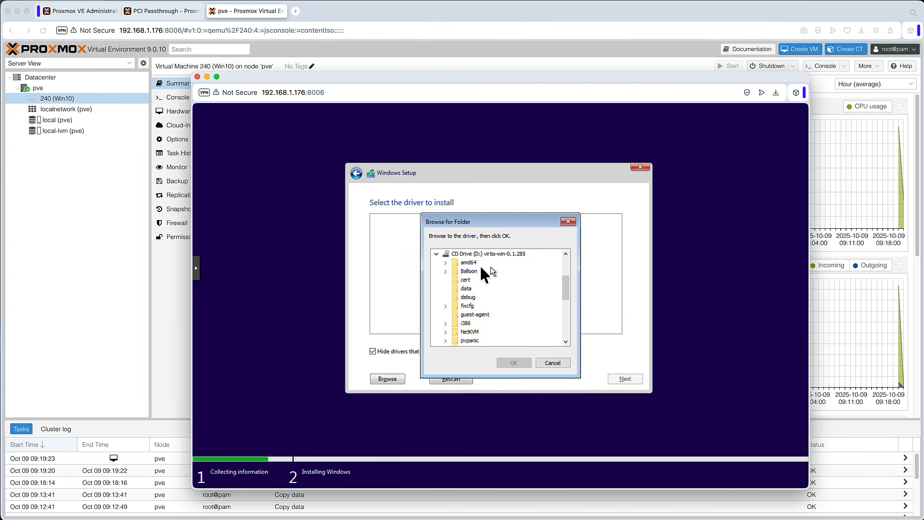
{"action": "left_click", "coordinate": [445, 262]}
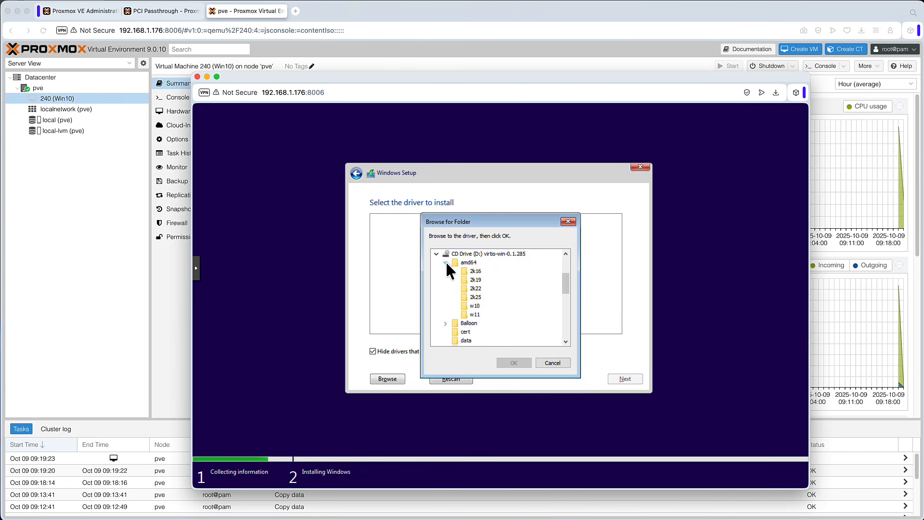
{"action": "left_click", "coordinate": [476, 307]}
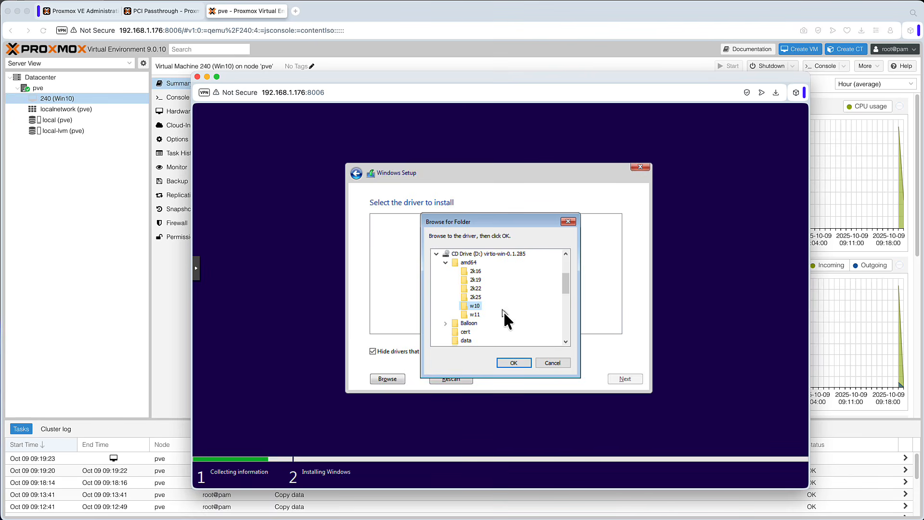
{"action": "left_click", "coordinate": [514, 363]}
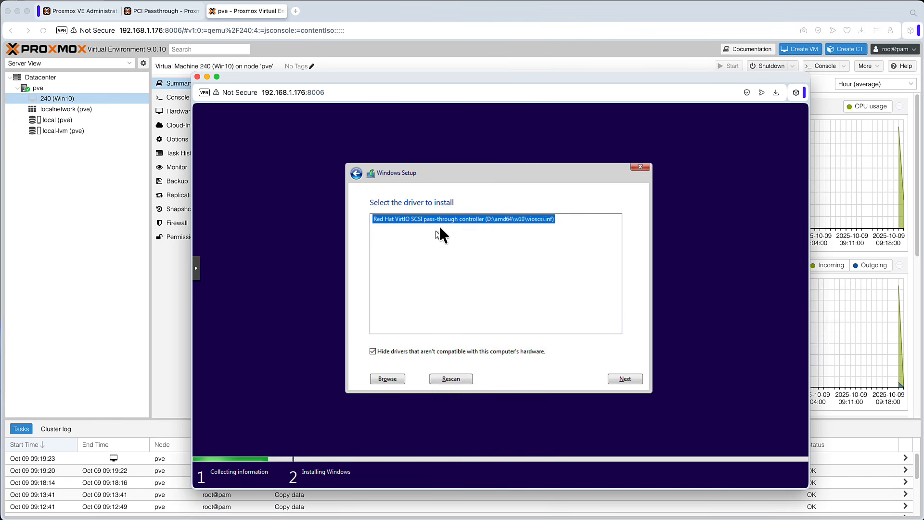
{"action": "left_click", "coordinate": [625, 380]}
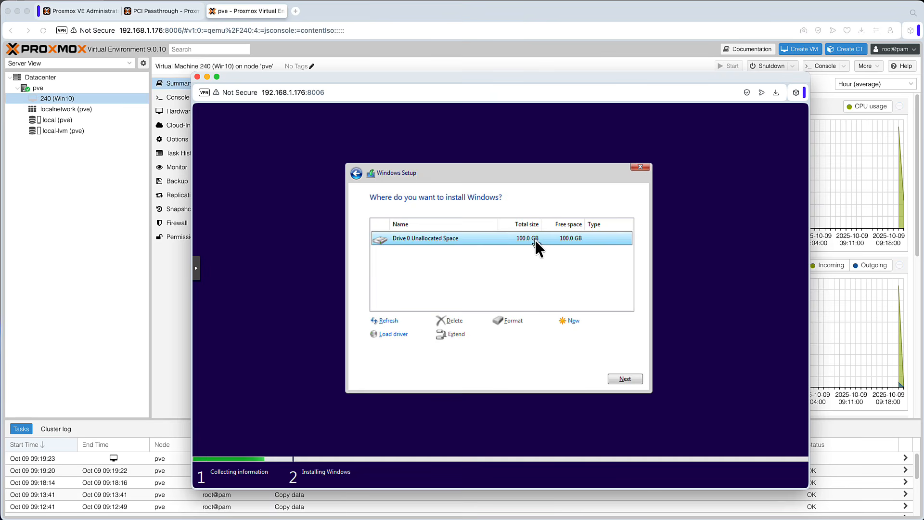
{"action": "left_click", "coordinate": [625, 379]}
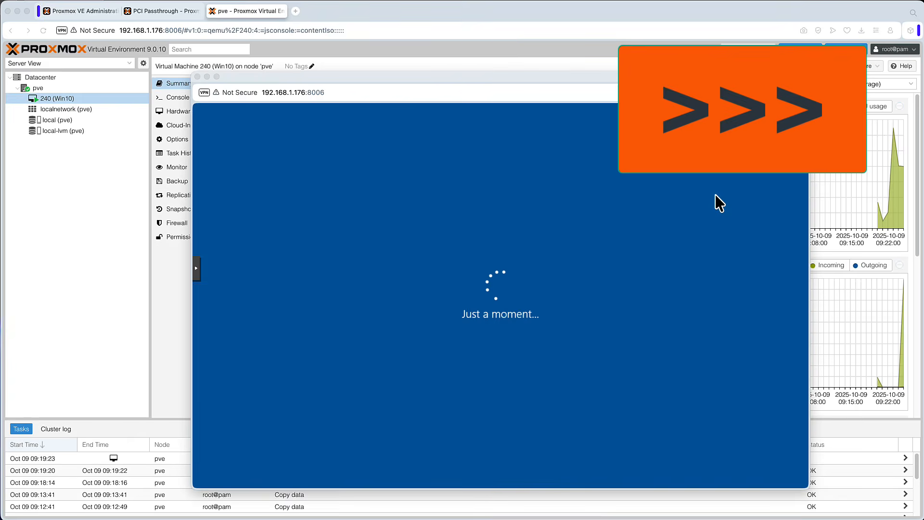
Step: Enter the local account's user name and password, confirming the password, to complete Windows setup
{"action": "left_click", "coordinate": [714, 446]}
{"action": "left_click", "coordinate": [713, 446]}
{"action": "type", "text": "marek"}
{"action": "left_click", "coordinate": [707, 444]}
{"action": "type", "text": "•••••••••••••••"}
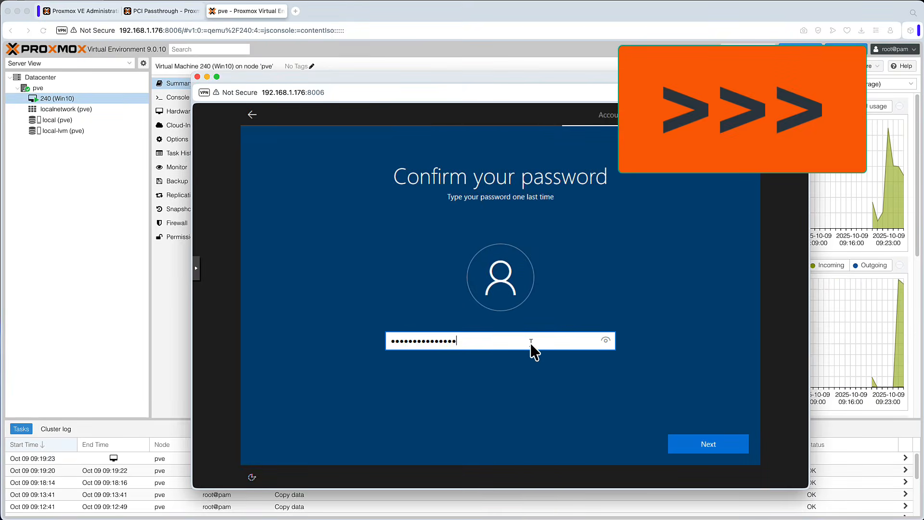
{"action": "left_click", "coordinate": [707, 443]}
{"action": "left_click", "coordinate": [685, 440]}
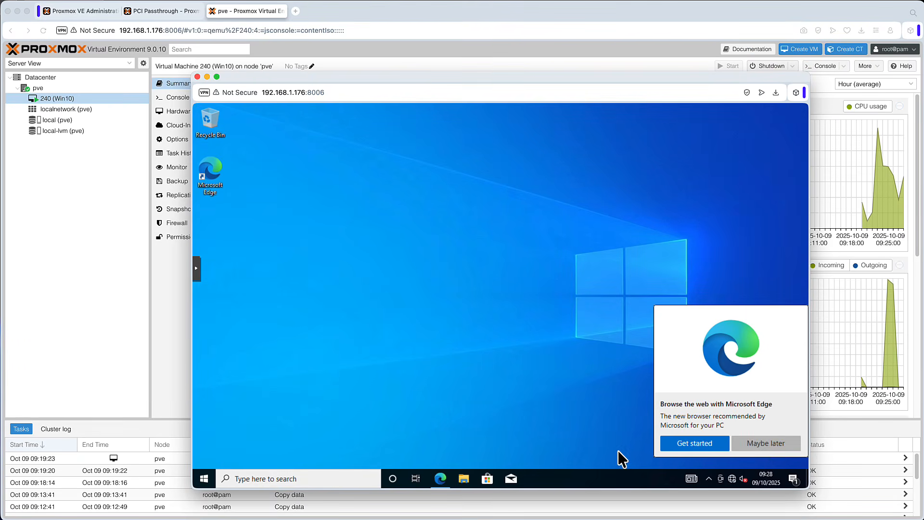
{"action": "left_click", "coordinate": [764, 443]}
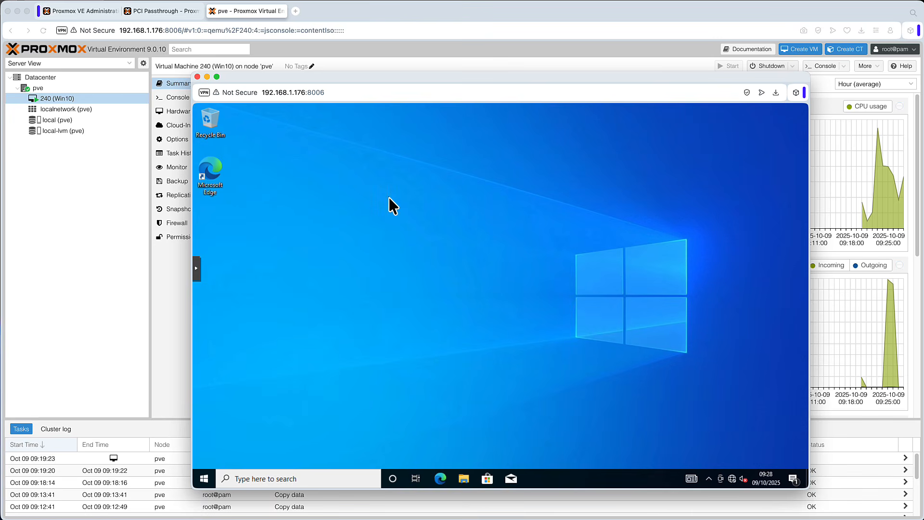
{"action": "right_click", "coordinate": [404, 198]}
{"action": "left_click", "coordinate": [454, 289]}
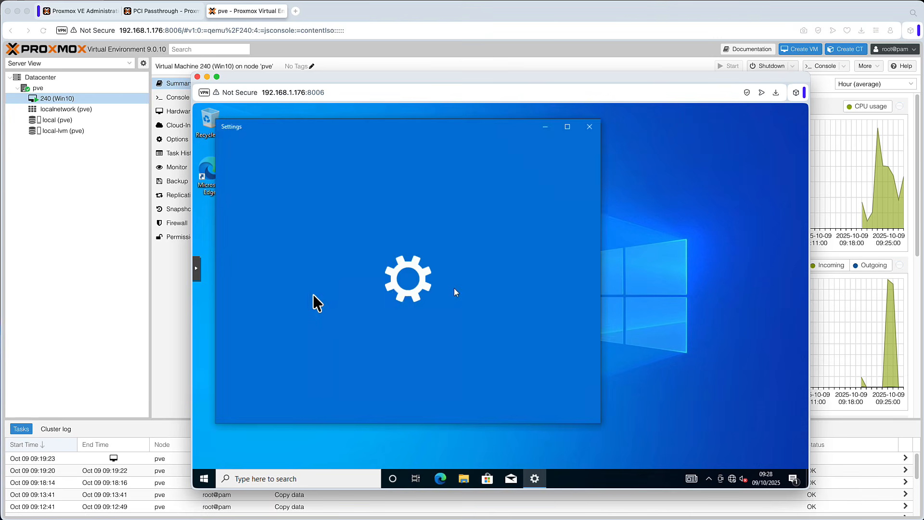
{"action": "scroll", "coordinate": [503, 321], "scroll_direction": "down", "scroll_amount": 5}
{"action": "left_click", "coordinate": [433, 323]}
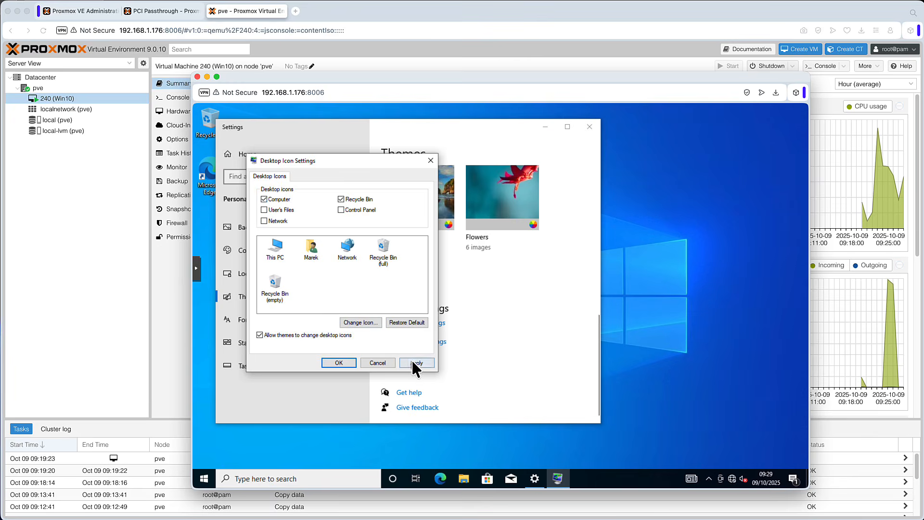
{"action": "left_click", "coordinate": [411, 362]}
{"action": "left_click", "coordinate": [337, 363]}
{"action": "left_click", "coordinate": [590, 126]}
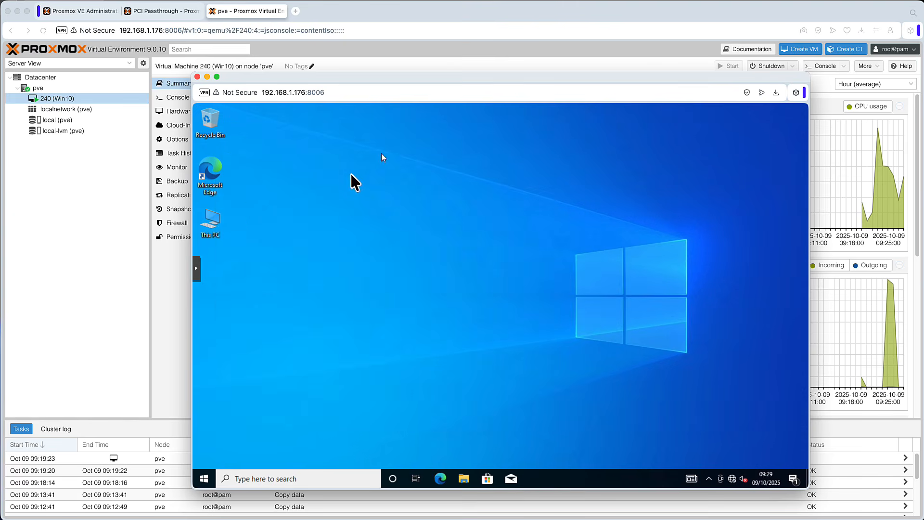
Step: Open Computer Management from This PC and expand Display adaptors in Device Manager
{"action": "right_click", "coordinate": [213, 220]}
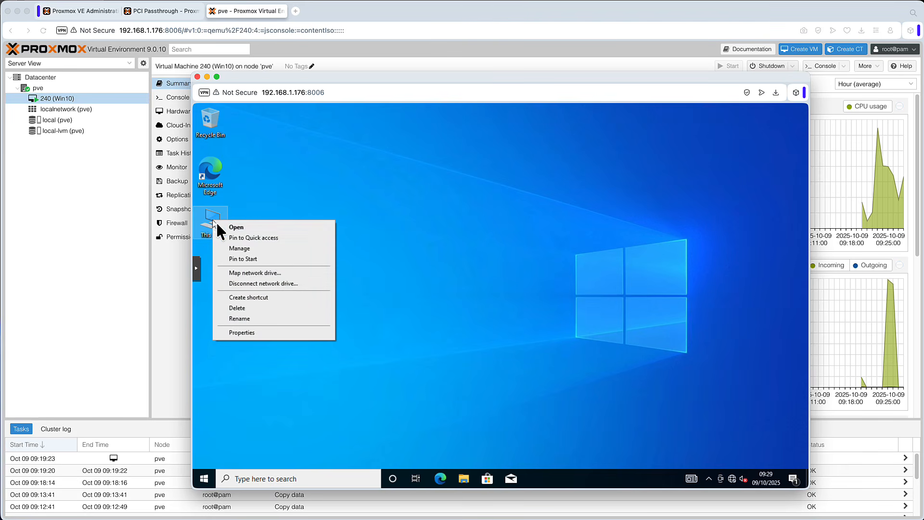
{"action": "left_click", "coordinate": [253, 249]}
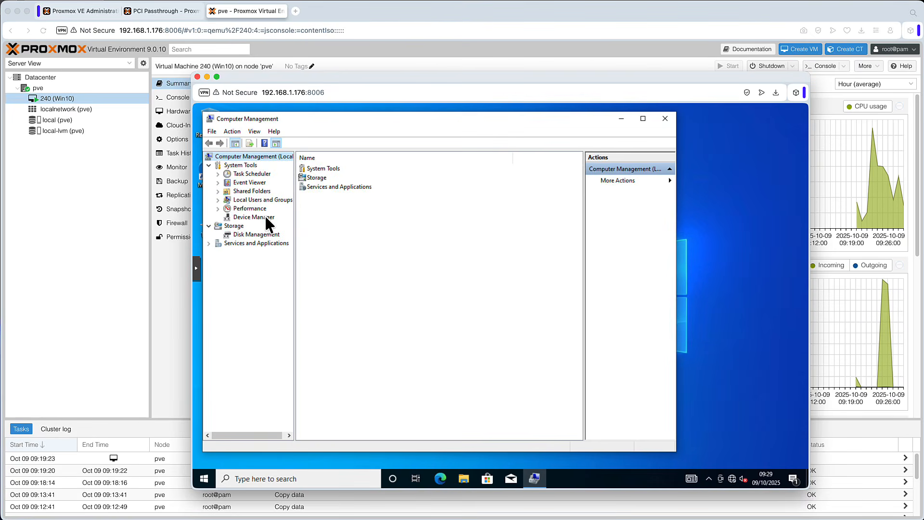
{"action": "left_click", "coordinate": [263, 216]}
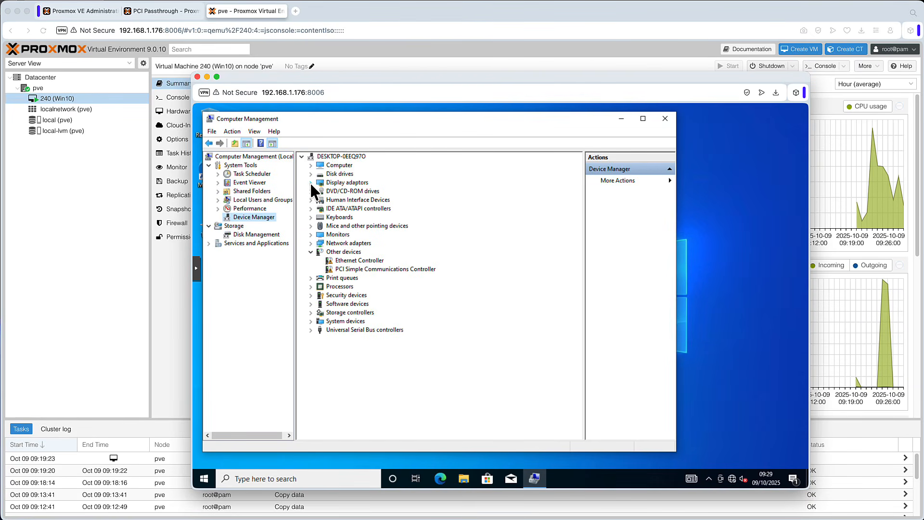
{"action": "left_click", "coordinate": [310, 182]}
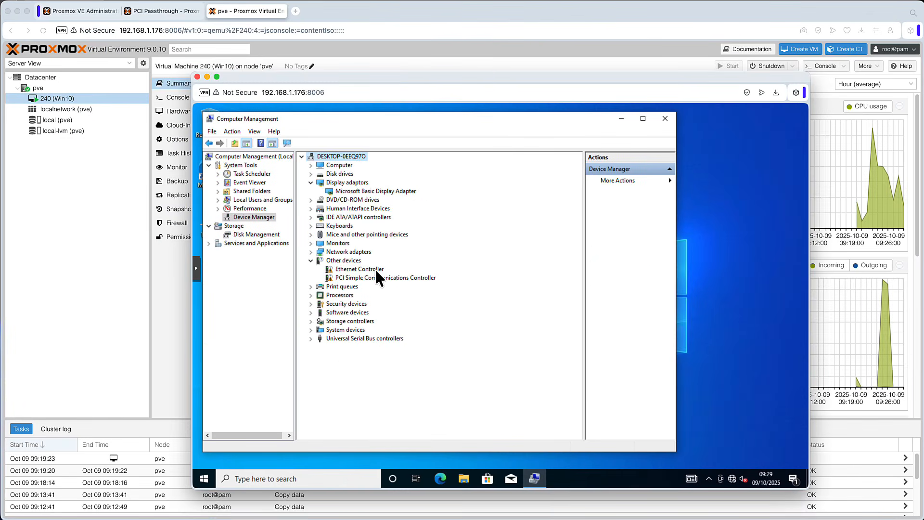
Step: Update the Ethernet Controller's driver by browsing to the NetKVM\w10 folder on the virtio-win CD drive, then close the wizard
{"action": "left_click", "coordinate": [374, 273]}
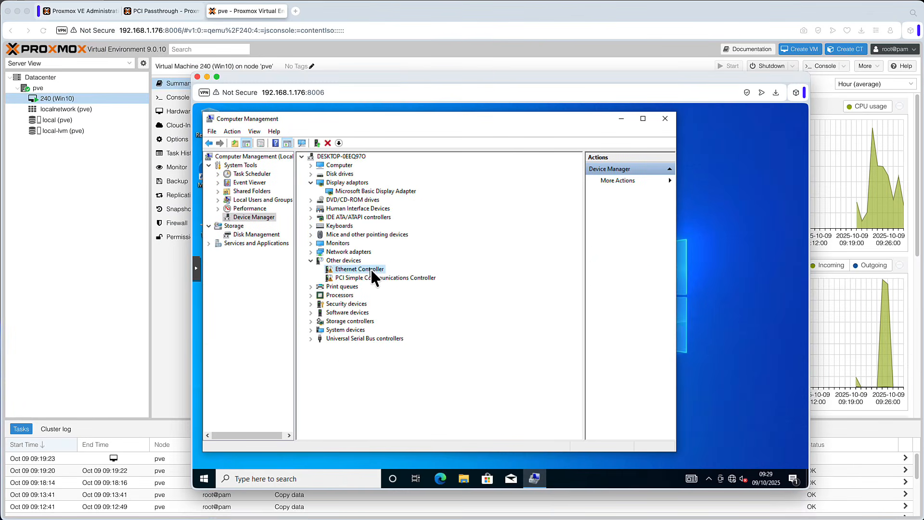
{"action": "right_click", "coordinate": [374, 268]}
{"action": "left_click", "coordinate": [404, 273]}
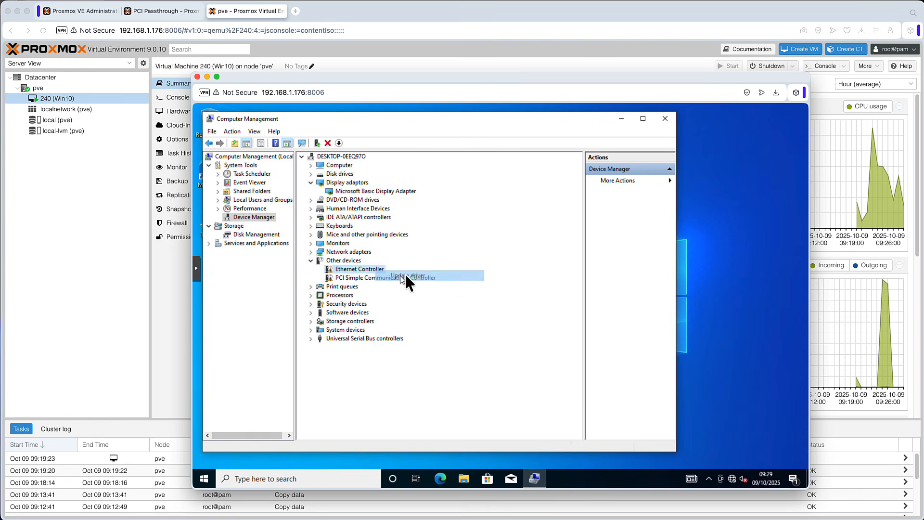
{"action": "left_click", "coordinate": [378, 312]}
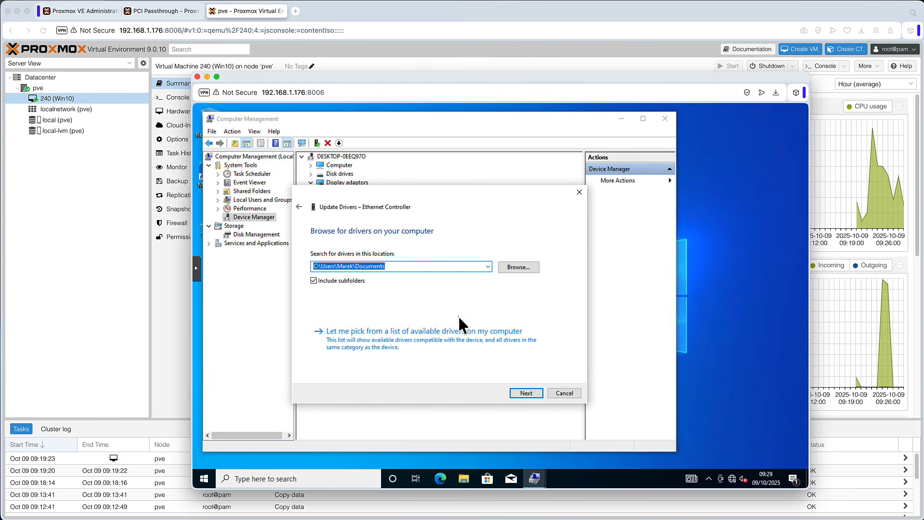
{"action": "left_click", "coordinate": [520, 267]}
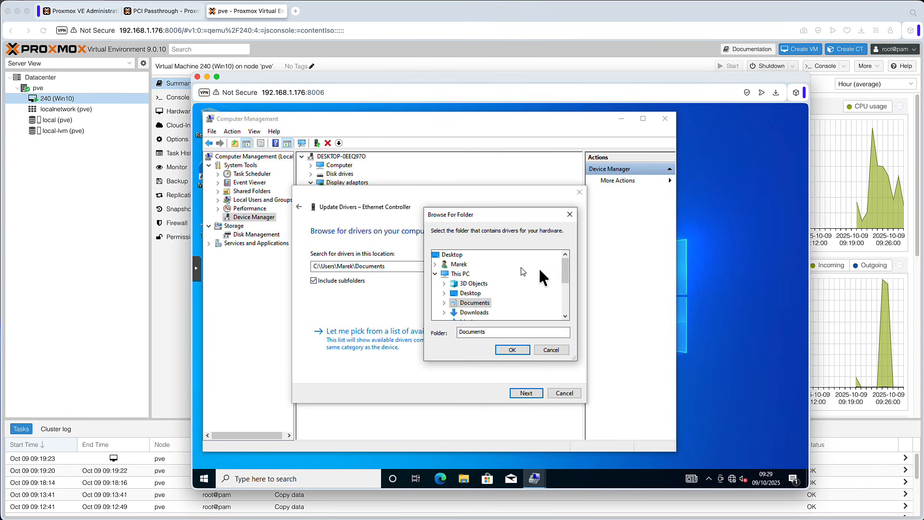
{"action": "left_click_drag", "start_coordinate": [565, 272], "coordinate": [565, 299]}
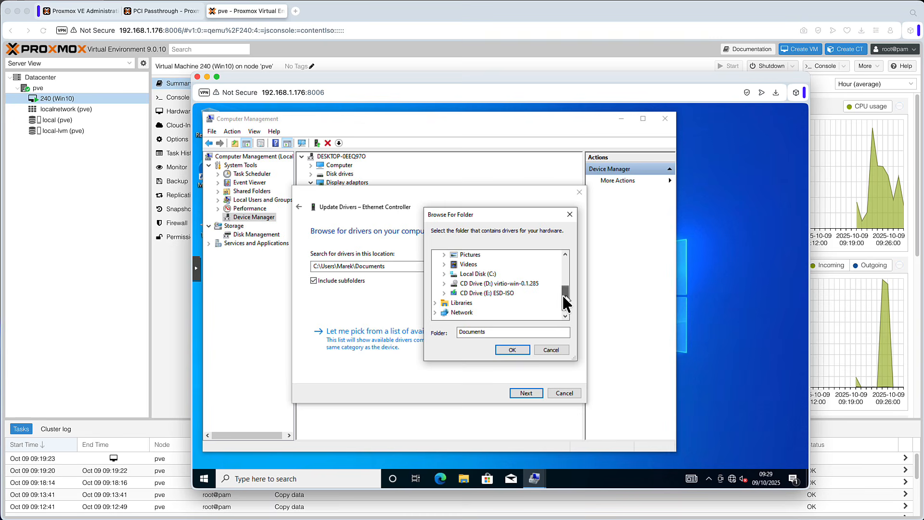
{"action": "left_click", "coordinate": [445, 283]}
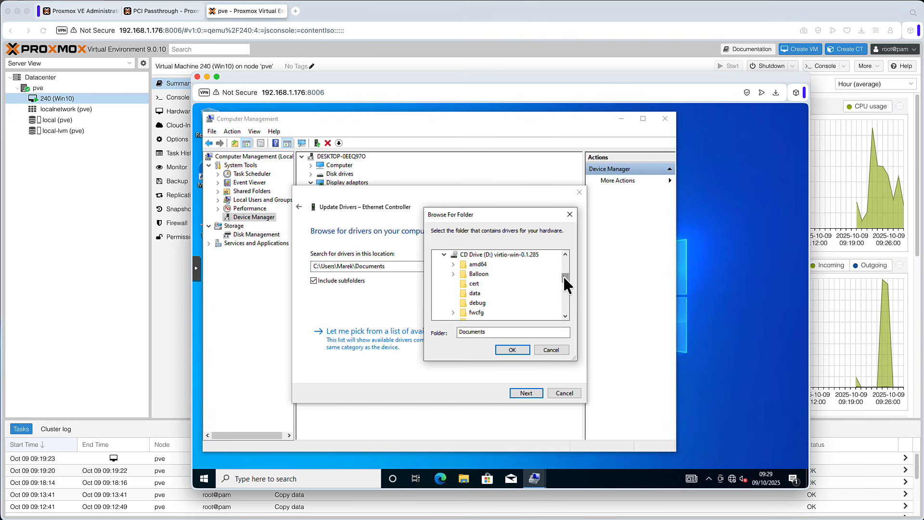
{"action": "left_click_drag", "start_coordinate": [564, 278], "coordinate": [566, 290]}
{"action": "double_click", "coordinate": [454, 265]}
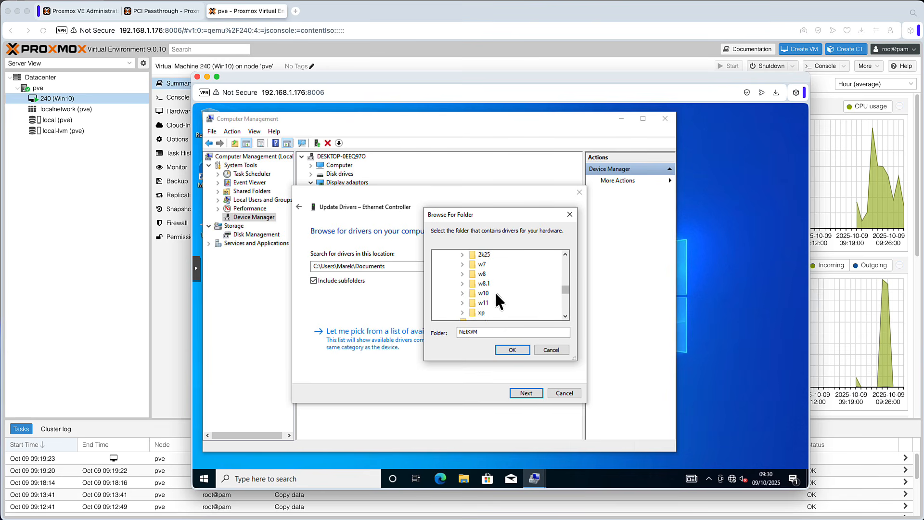
{"action": "double_click", "coordinate": [489, 292]}
{"action": "left_click", "coordinate": [517, 349]}
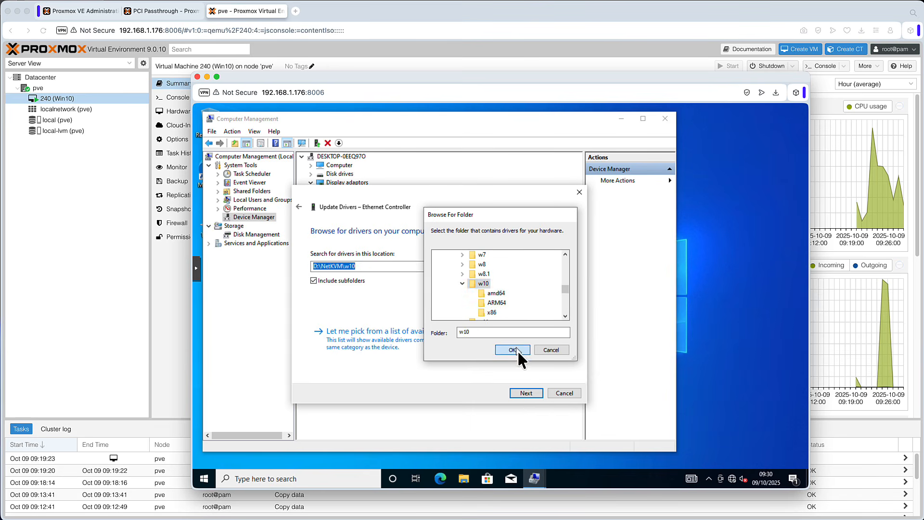
{"action": "left_click", "coordinate": [526, 393]}
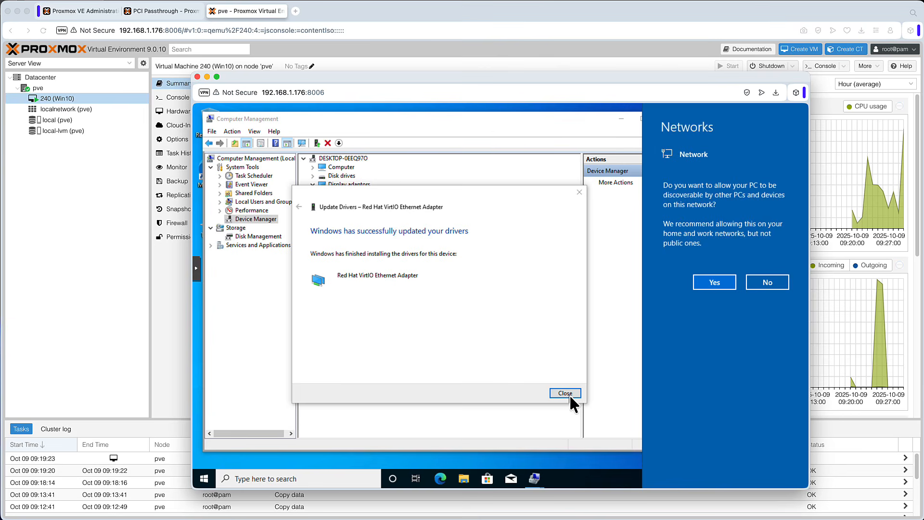
{"action": "left_click", "coordinate": [568, 393]}
{"action": "left_click", "coordinate": [568, 392]}
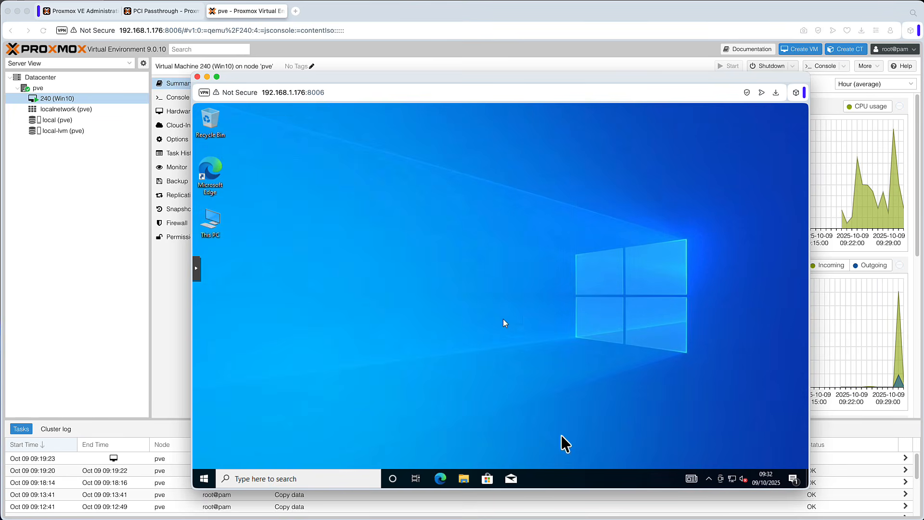
Step: Shut down Windows from the Start menu
{"action": "left_click", "coordinate": [204, 478]}
{"action": "left_click", "coordinate": [204, 457]}
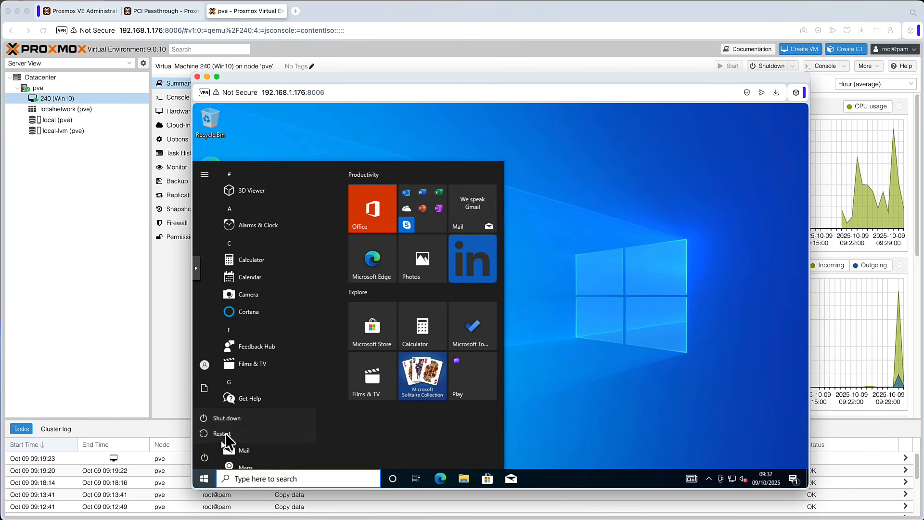
{"action": "left_click", "coordinate": [228, 418]}
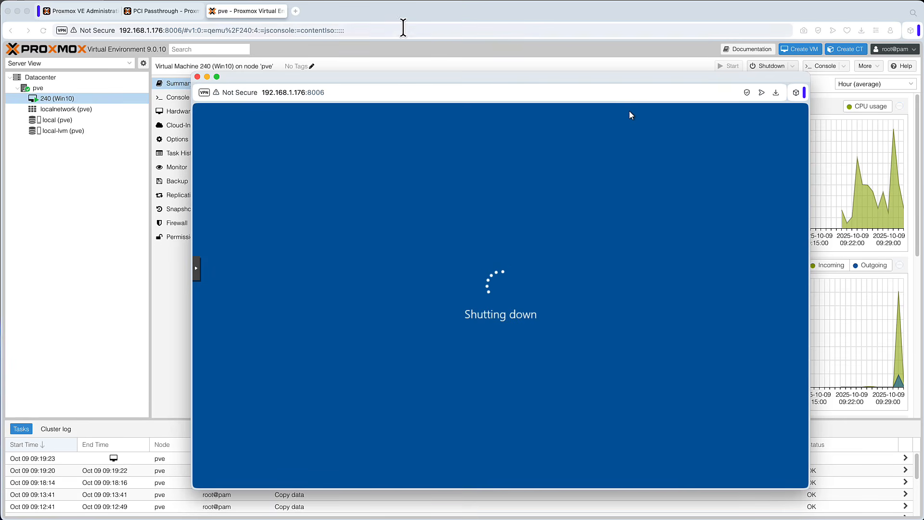
Step: Review the IOMMU verification sections in the Proxmox admin guide and the PCI Passthrough wiki page
{"action": "left_click", "coordinate": [84, 11]}
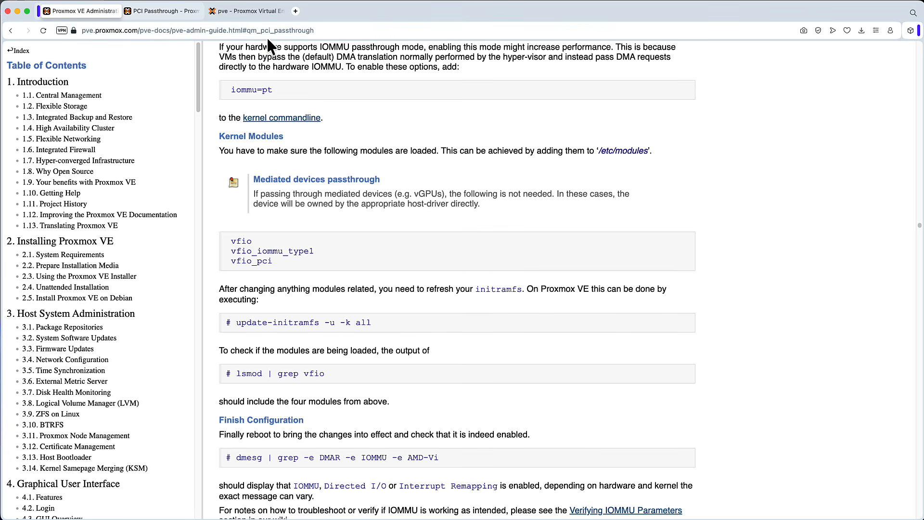
{"action": "left_click", "coordinate": [157, 8]}
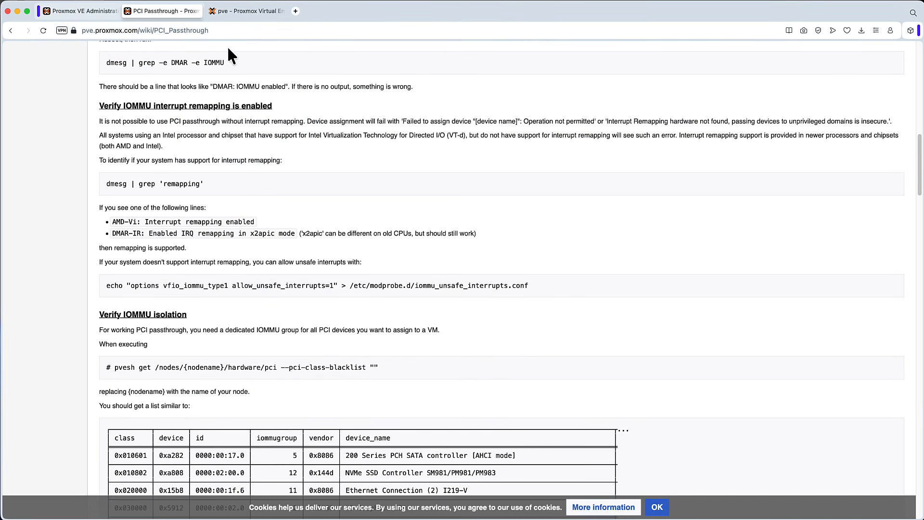
{"action": "left_click", "coordinate": [90, 12]}
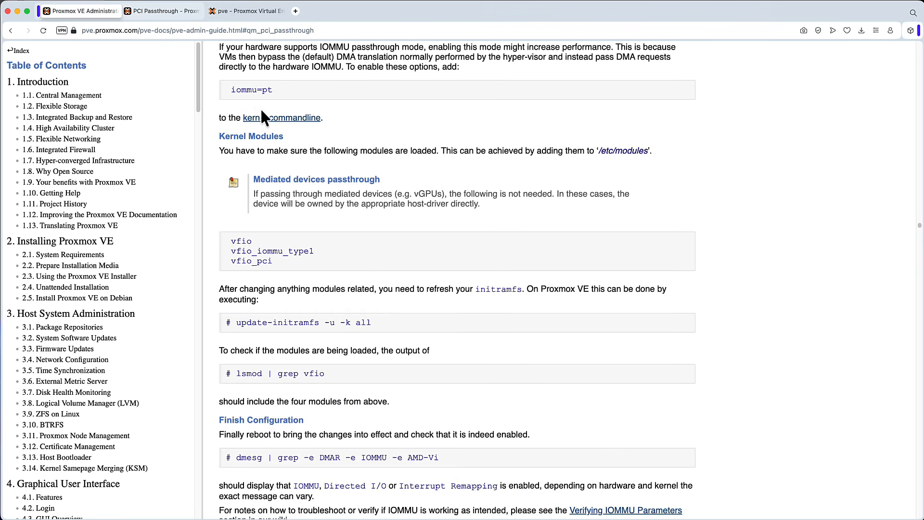
{"action": "scroll", "coordinate": [561, 189], "scroll_direction": "up", "scroll_amount": 3}
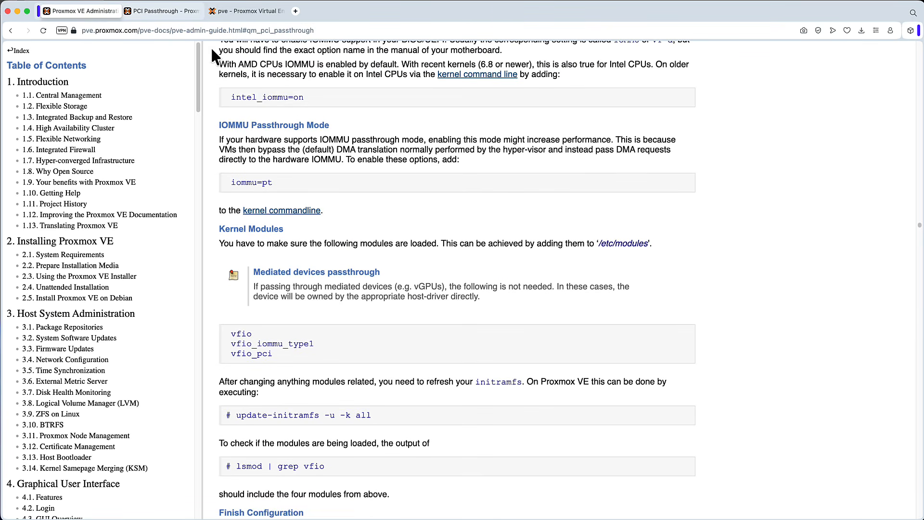
{"action": "left_click", "coordinate": [159, 11]}
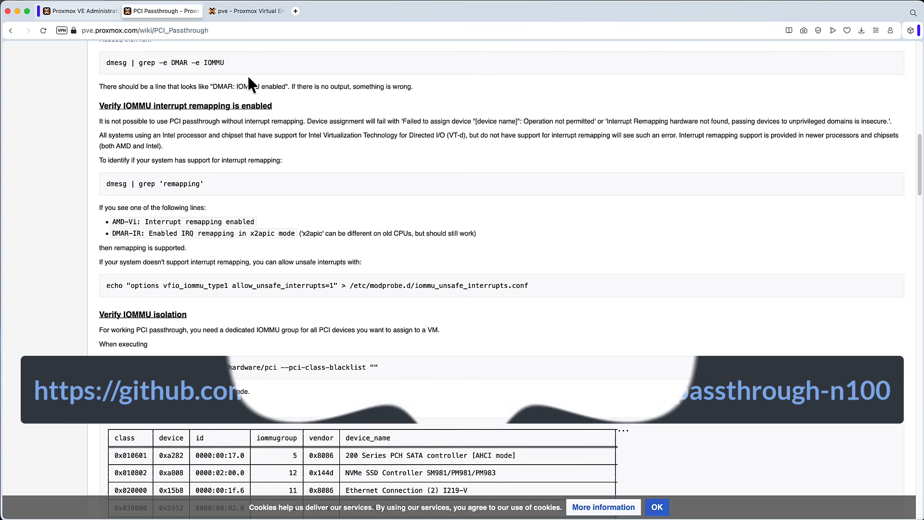
{"action": "scroll", "coordinate": [409, 190], "scroll_direction": "up", "scroll_amount": 1}
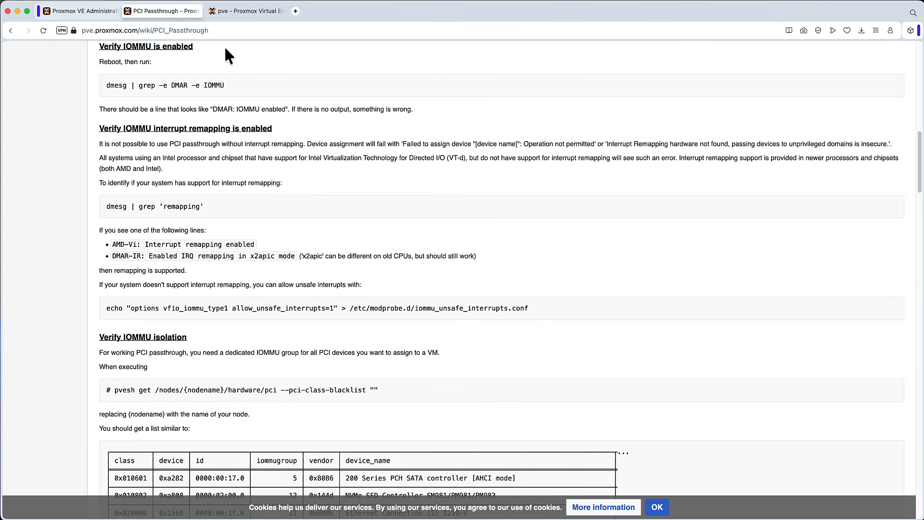
{"action": "scroll", "coordinate": [331, 152], "scroll_direction": "up", "scroll_amount": 1}
{"action": "scroll", "coordinate": [332, 153], "scroll_direction": "up", "scroll_amount": 10}
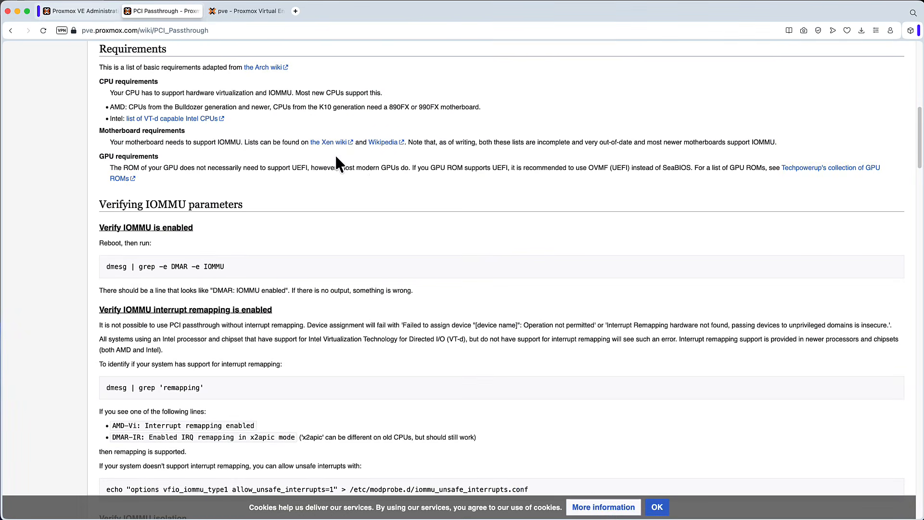
{"action": "scroll", "coordinate": [424, 183], "scroll_direction": "down", "scroll_amount": 2}
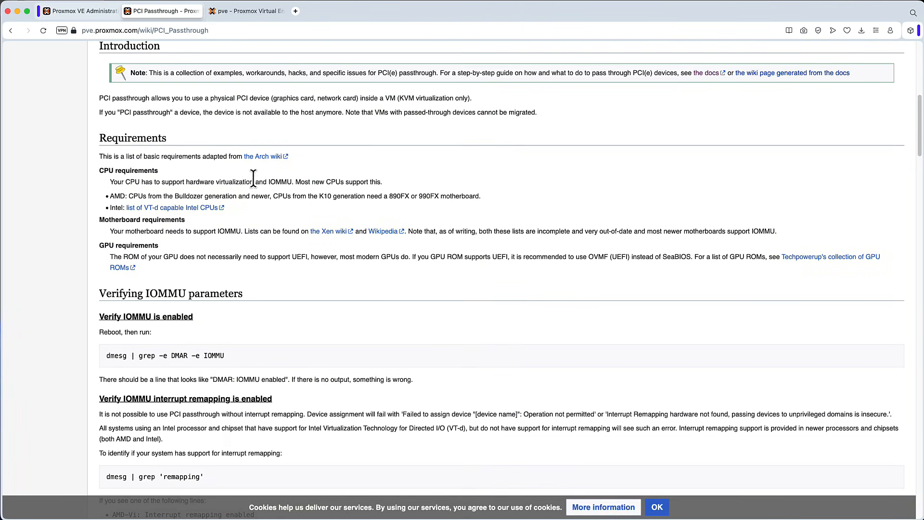
{"action": "scroll", "coordinate": [280, 206], "scroll_direction": "down", "scroll_amount": 1}
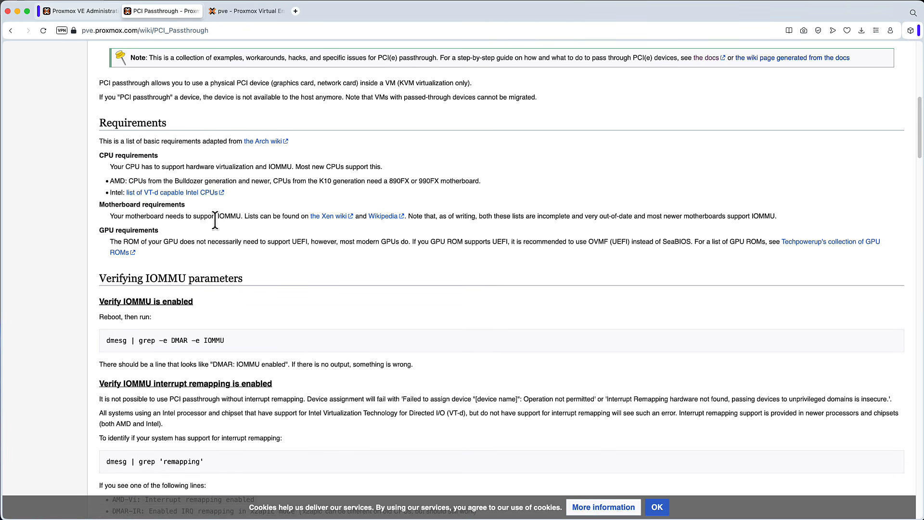
{"action": "scroll", "coordinate": [260, 211], "scroll_direction": "down", "scroll_amount": 6}
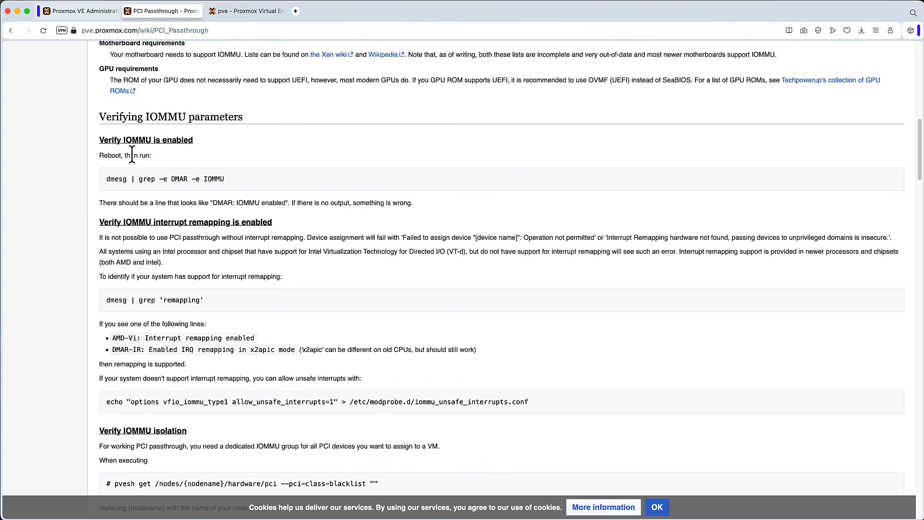
Step: Copy the wiki's dmesg | grep -e DMAR -e IOMMU command and run it in the pve node's shell
{"action": "left_click_drag", "start_coordinate": [119, 155], "coordinate": [112, 155]}
{"action": "left_click_drag", "start_coordinate": [229, 174], "coordinate": [106, 178]}
{"action": "right_click", "coordinate": [128, 181]}
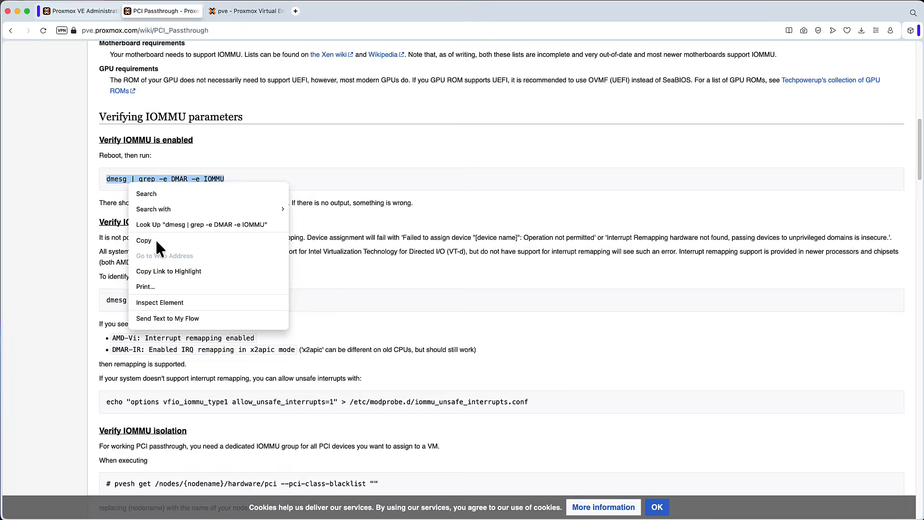
{"action": "left_click", "coordinate": [212, 223]}
{"action": "left_click", "coordinate": [242, 11]}
{"action": "left_click", "coordinate": [59, 88]}
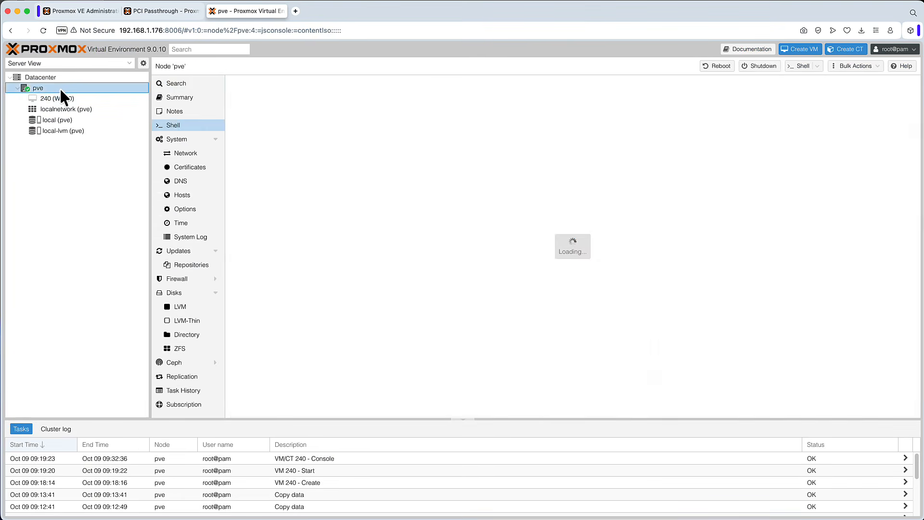
{"action": "right_click", "coordinate": [310, 155]}
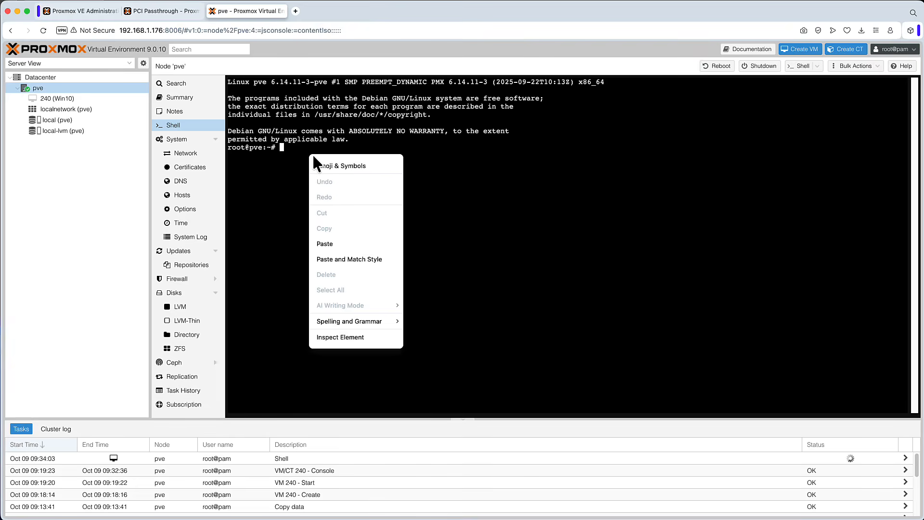
{"action": "left_click", "coordinate": [349, 243]}
{"action": "key", "text": "Return"}
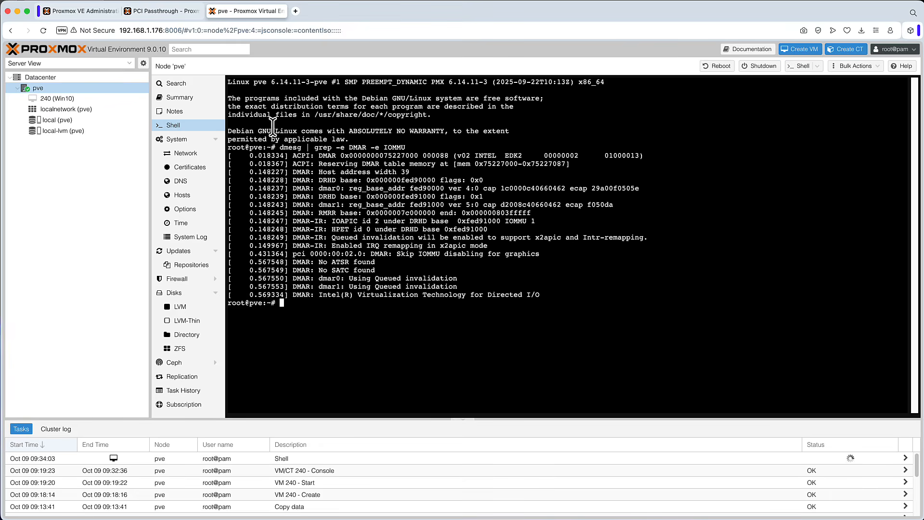
Step: Copy the wiki's dmesg | grep 'remapping' command and run it in the node's shell
{"action": "left_click", "coordinate": [164, 10]}
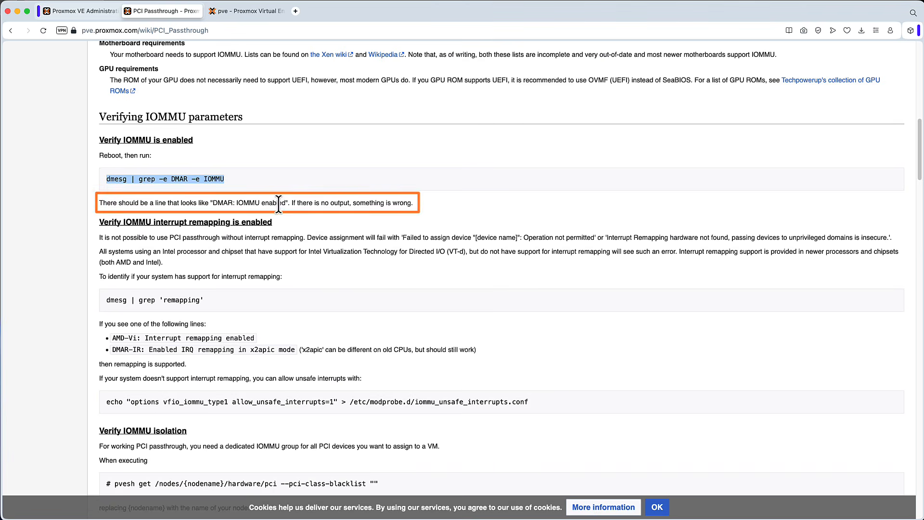
{"action": "left_click", "coordinate": [256, 10]}
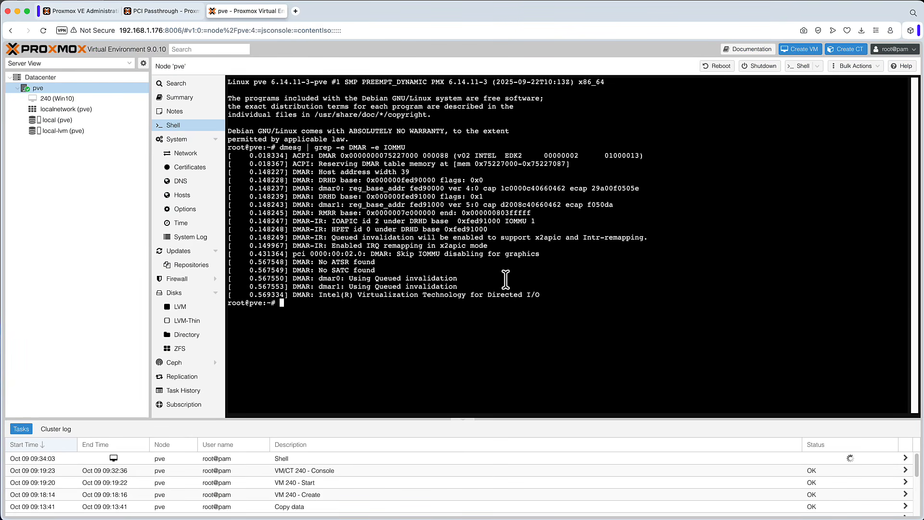
{"action": "left_click", "coordinate": [137, 10]}
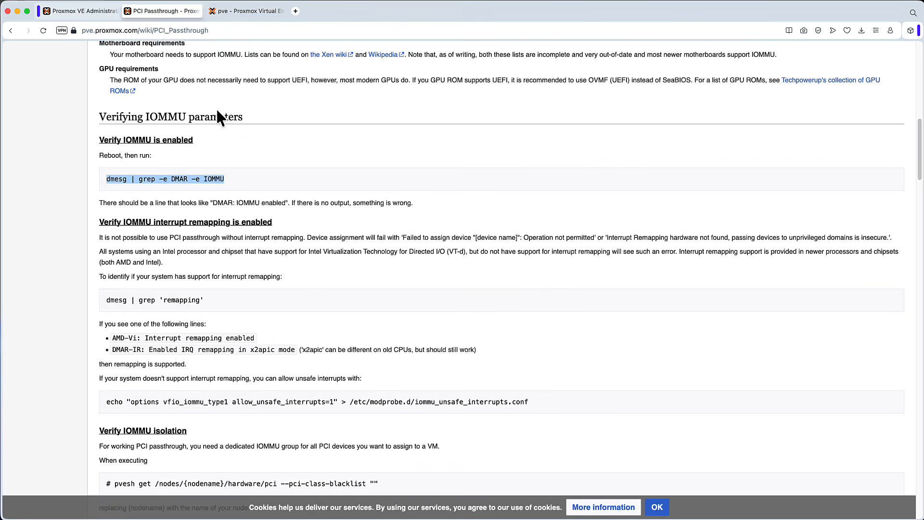
{"action": "left_click_drag", "start_coordinate": [223, 296], "coordinate": [105, 300]}
{"action": "right_click", "coordinate": [133, 300]}
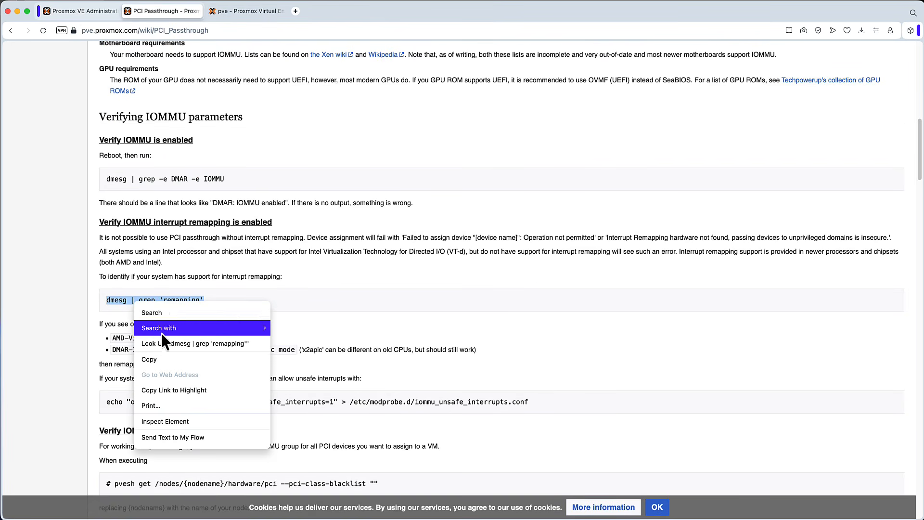
{"action": "left_click", "coordinate": [149, 359]}
{"action": "left_click", "coordinate": [240, 10]}
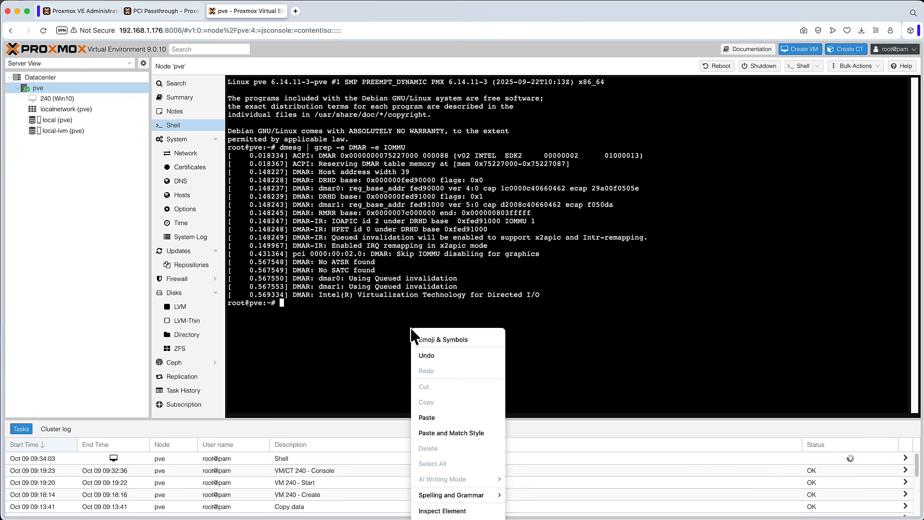
{"action": "right_click", "coordinate": [410, 328]}
{"action": "left_click", "coordinate": [449, 417]}
{"action": "key", "text": "Return"}
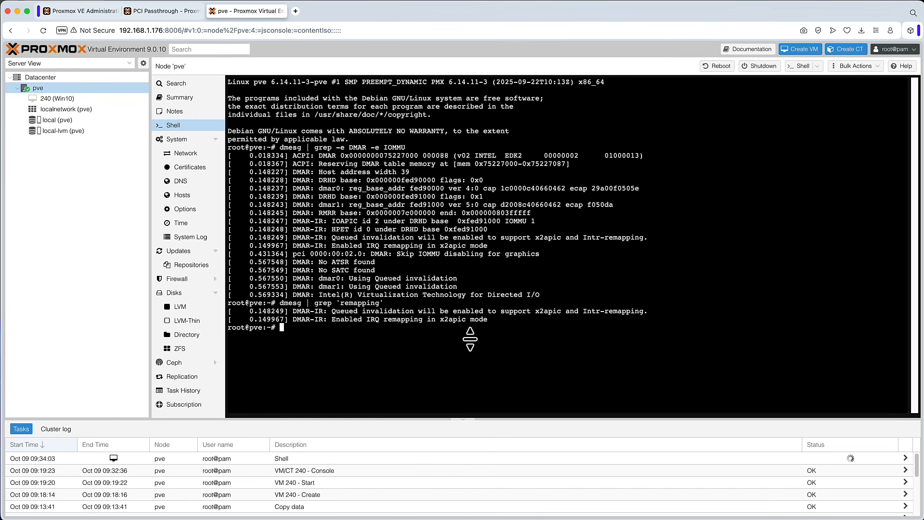
Step: Compare the shell's interrupt remapping line with the expected DMAR-IR line on the wiki page
{"action": "left_click_drag", "start_coordinate": [487, 320], "coordinate": [332, 319]}
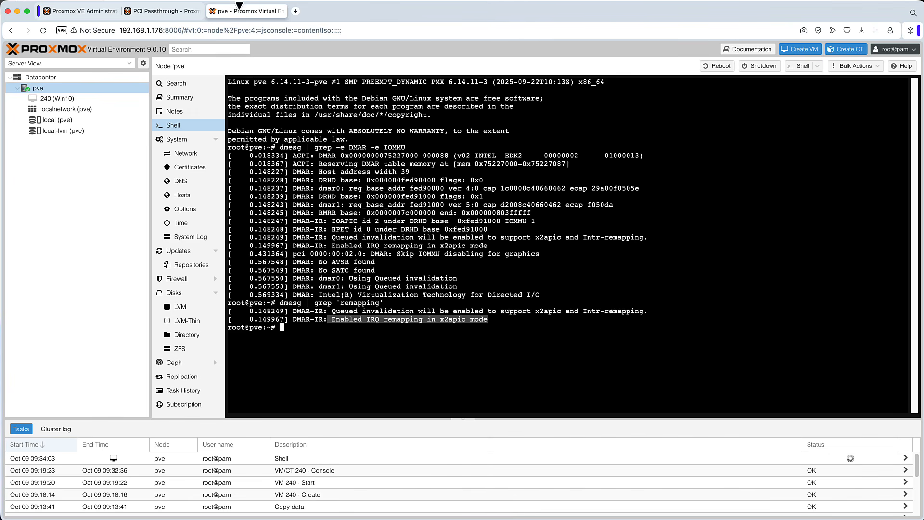
{"action": "left_click", "coordinate": [165, 10]}
{"action": "left_click_drag", "start_coordinate": [299, 350], "coordinate": [170, 350]}
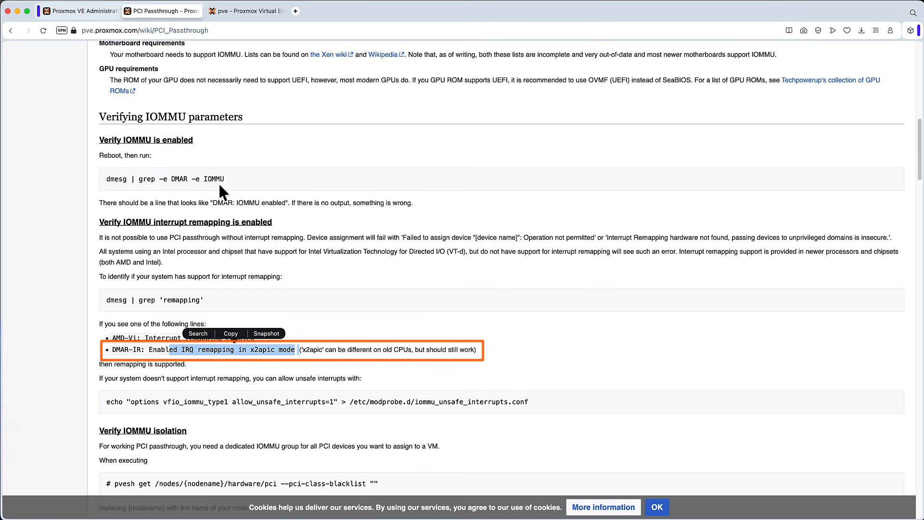
{"action": "left_click_drag", "start_coordinate": [226, 179], "coordinate": [151, 179]}
{"action": "left_click", "coordinate": [243, 190]}
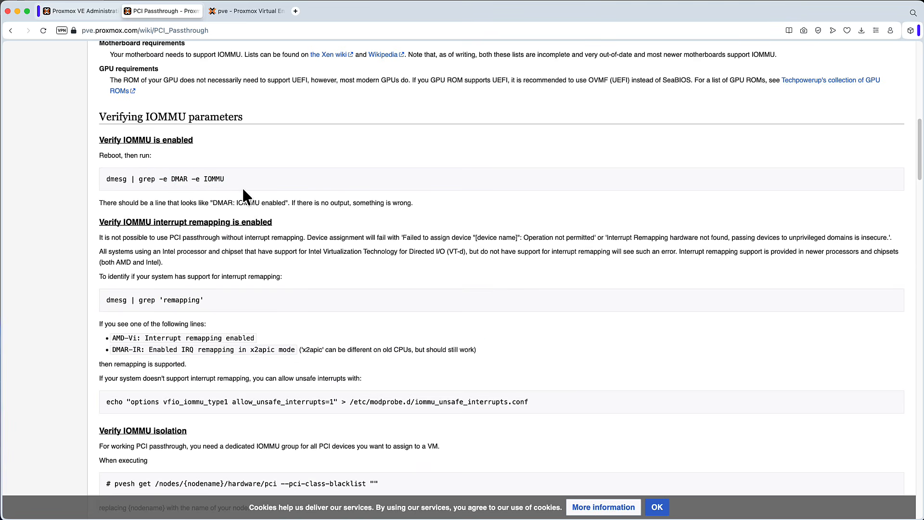
Step: Read the admin guide's IOMMU configuration section and its Editing the Kernel Commandline section for GRUB
{"action": "left_click", "coordinate": [87, 11]}
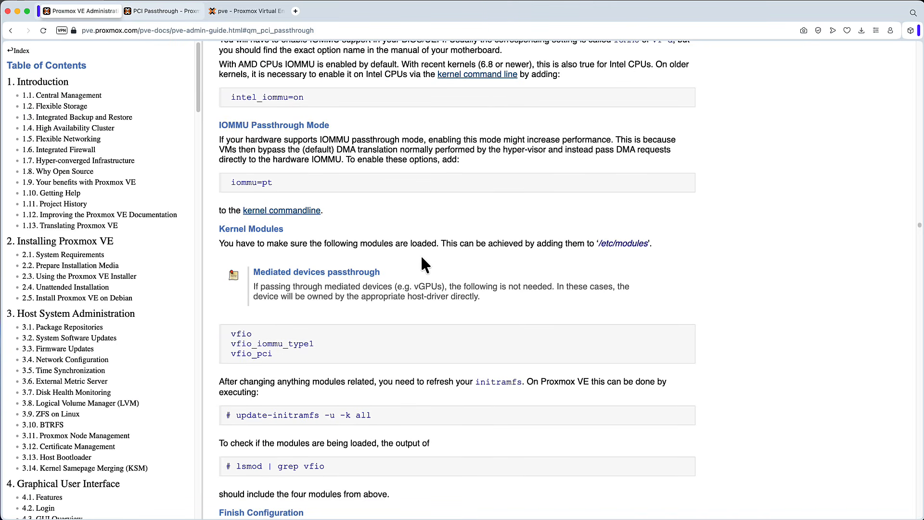
{"action": "scroll", "coordinate": [462, 246], "scroll_direction": "up", "scroll_amount": 3}
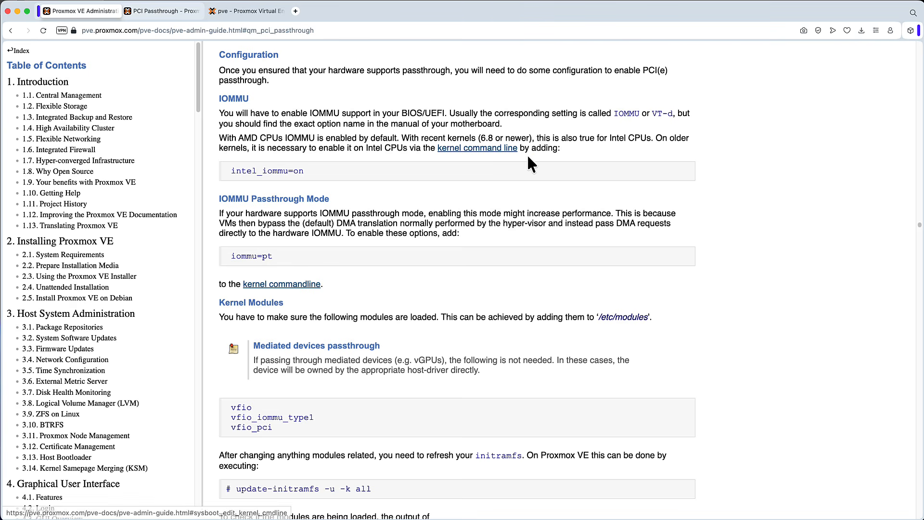
{"action": "left_click", "coordinate": [481, 149], "text": "super"}
{"action": "left_click", "coordinate": [182, 12]}
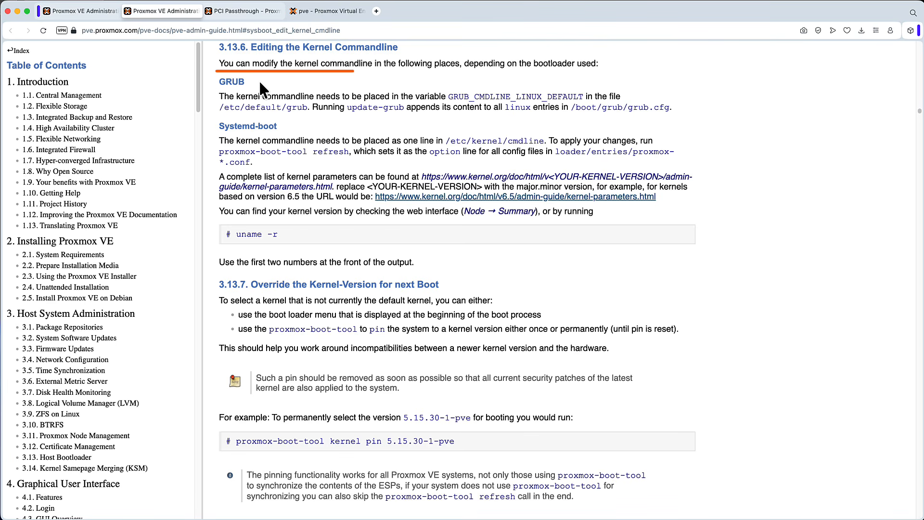
{"action": "double_click", "coordinate": [231, 82]}
{"action": "left_click_drag", "start_coordinate": [294, 126], "coordinate": [230, 124]}
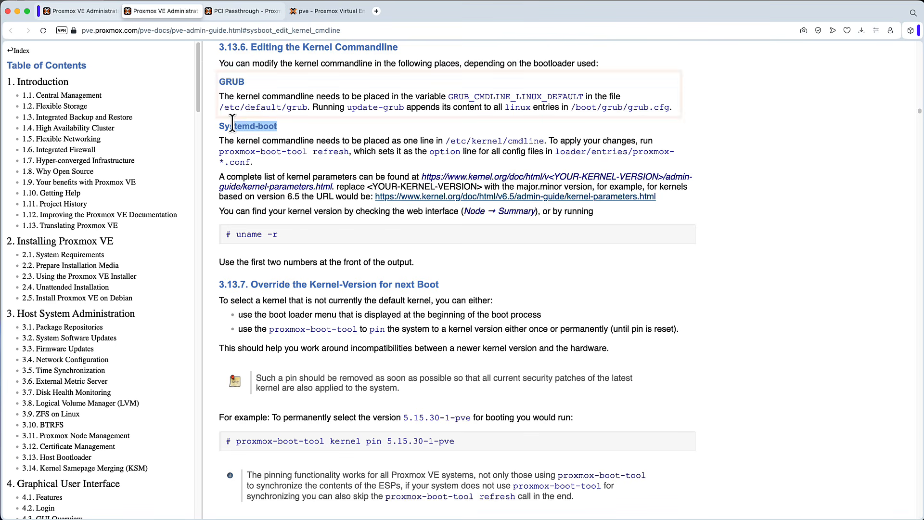
{"action": "left_click", "coordinate": [326, 129]}
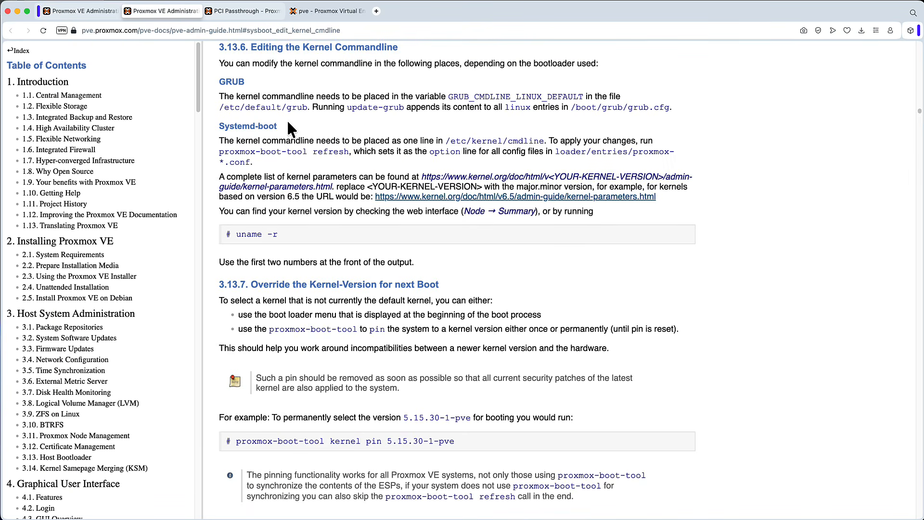
{"action": "left_click_drag", "start_coordinate": [279, 126], "coordinate": [226, 124]}
{"action": "left_click", "coordinate": [321, 129]}
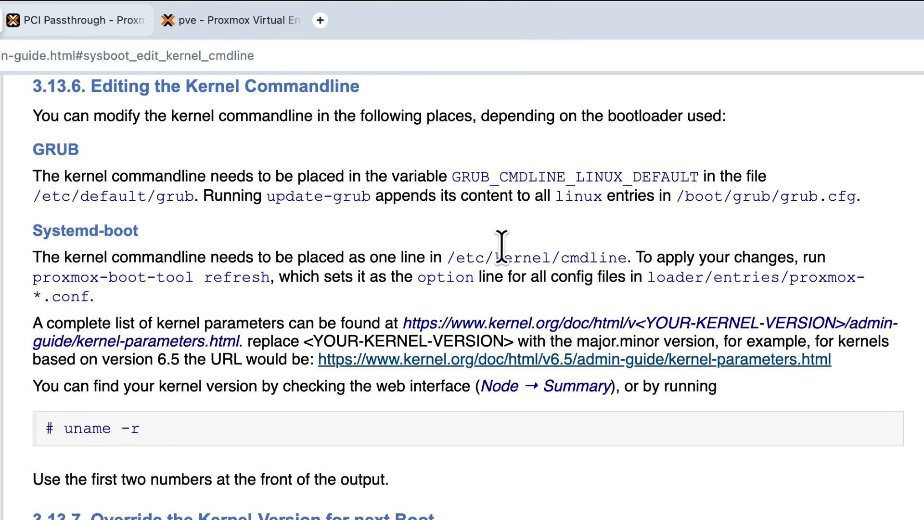
{"action": "left_click_drag", "start_coordinate": [103, 159], "coordinate": [37, 155]}
{"action": "left_click_drag", "start_coordinate": [160, 234], "coordinate": [67, 230]}
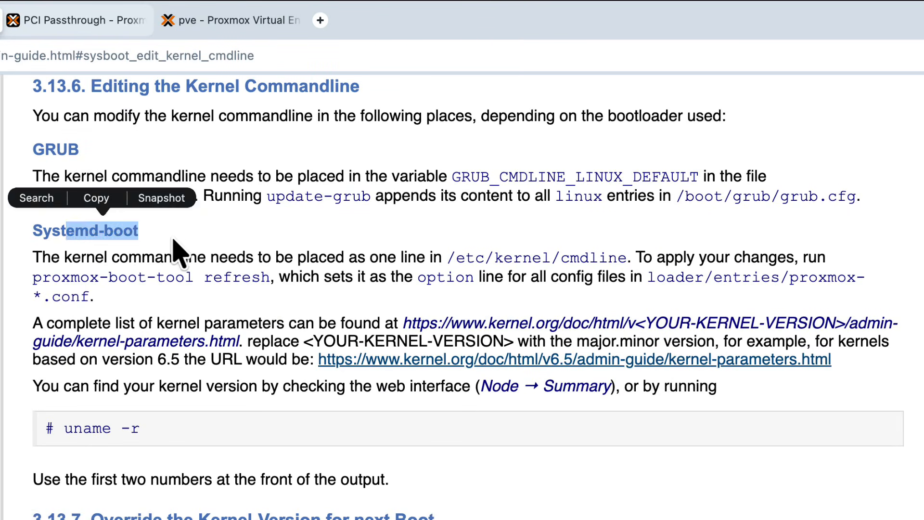
{"action": "left_click", "coordinate": [173, 239]}
{"action": "left_click_drag", "start_coordinate": [80, 149], "coordinate": [45, 150]}
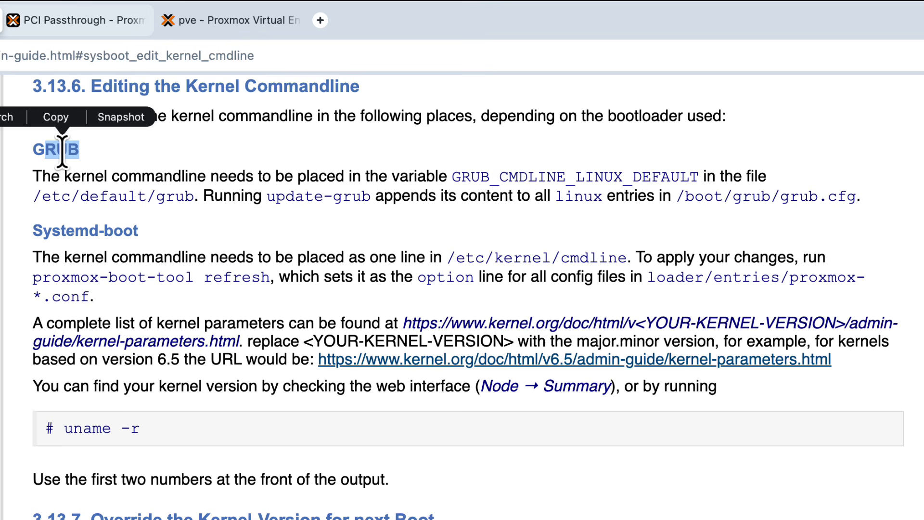
{"action": "left_click", "coordinate": [247, 169]}
{"action": "left_click_drag", "start_coordinate": [194, 197], "coordinate": [61, 197]}
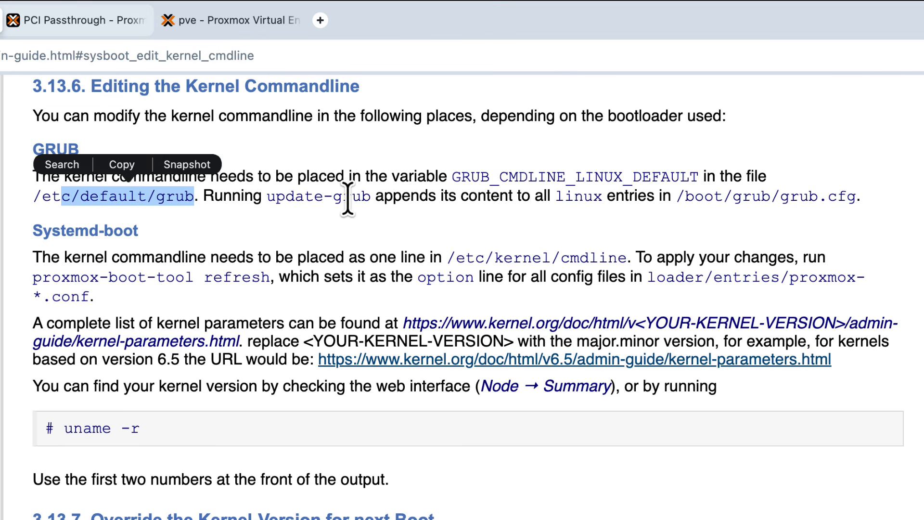
{"action": "left_click_drag", "start_coordinate": [373, 198], "coordinate": [268, 198]}
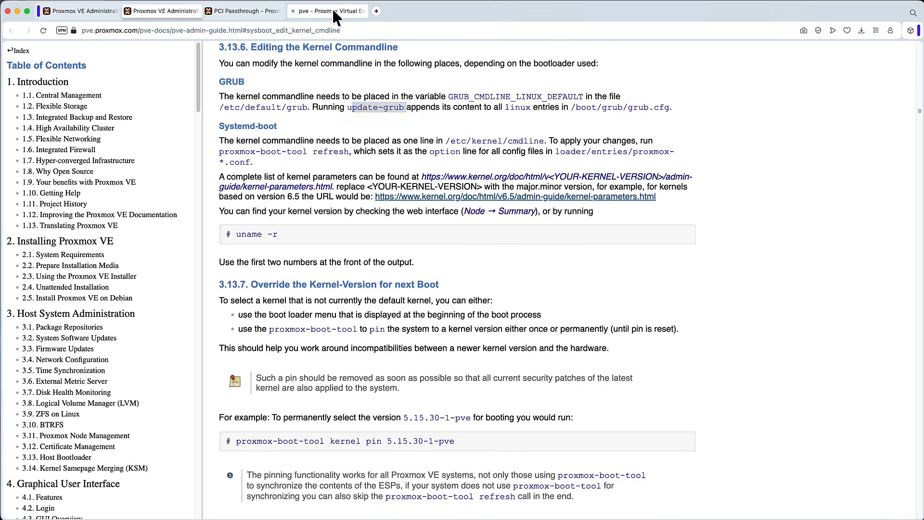
Step: Open /etc/default/grub with nano in the pve node's shell
{"action": "left_click", "coordinate": [335, 17]}
{"action": "type", "text": "nano /e"}
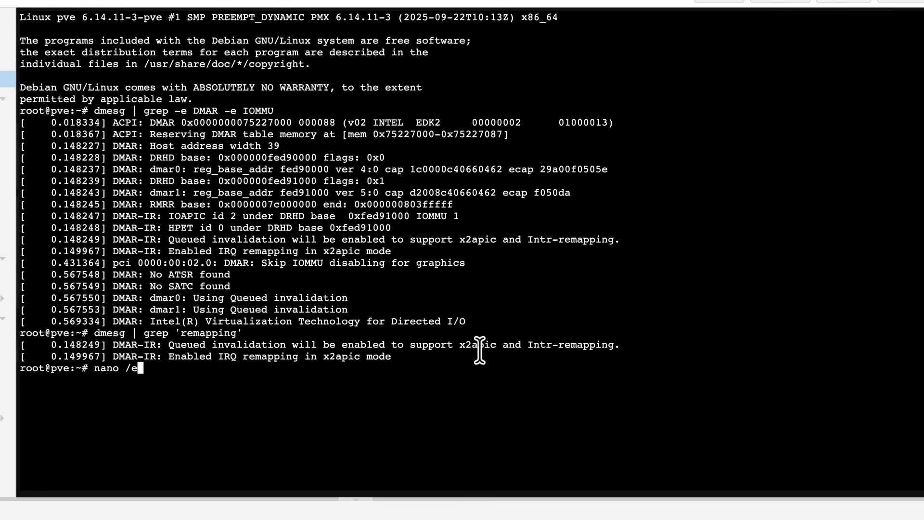
{"action": "type", "text": "tc/default/gr"}
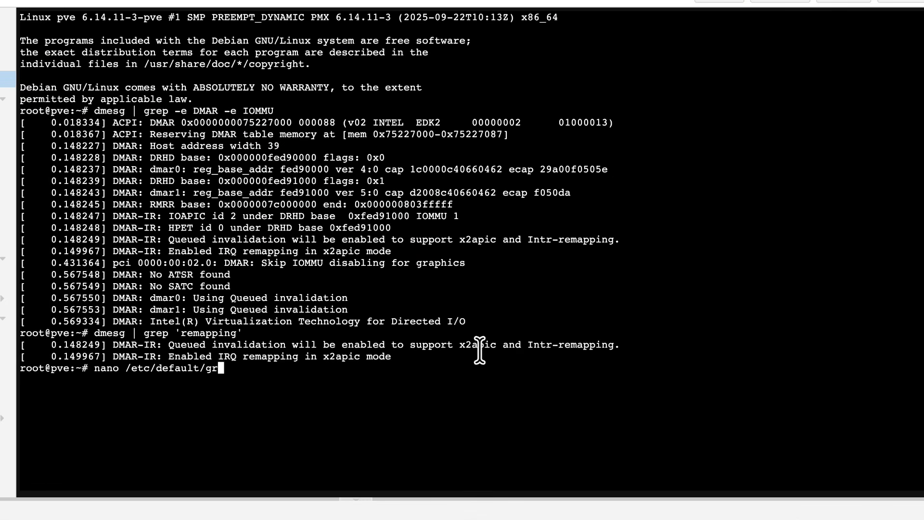
{"action": "type", "text": "ub"}
{"action": "key", "text": "Return"}
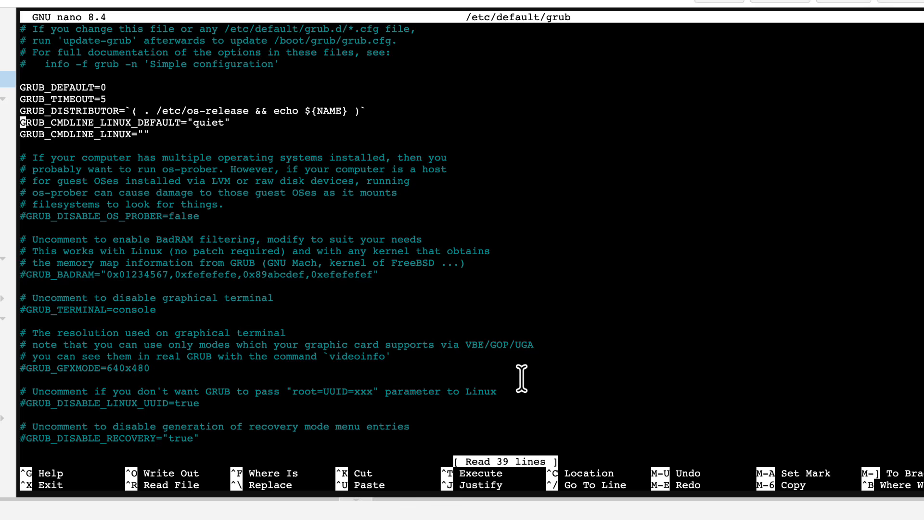
Step: Append intel_iommu=on iommu=pt intel_pstate=disable to GRUB_CMDLINE_LINUX_DEFAULT, then save the file and exit nano
{"action": "key", "text": "Right"}
{"action": "key", "text": "Right"}
{"action": "key", "text": "Right"}
{"action": "key", "text": "Right"}
{"action": "key", "text": "Right"}
{"action": "key", "text": "Right"}
{"action": "key", "text": "Right"}
{"action": "key", "text": "Right"}
{"action": "key", "text": "Right"}
{"action": "key", "text": "Right"}
{"action": "key", "text": "Right"}
{"action": "key", "text": "Right"}
{"action": "key", "text": "Right"}
{"action": "key", "text": "Right"}
{"action": "key", "text": "Right"}
{"action": "key", "text": "Right"}
{"action": "key", "text": "Right"}
{"action": "key", "text": "Right"}
{"action": "key", "text": "Right"}
{"action": "key", "text": "Right"}
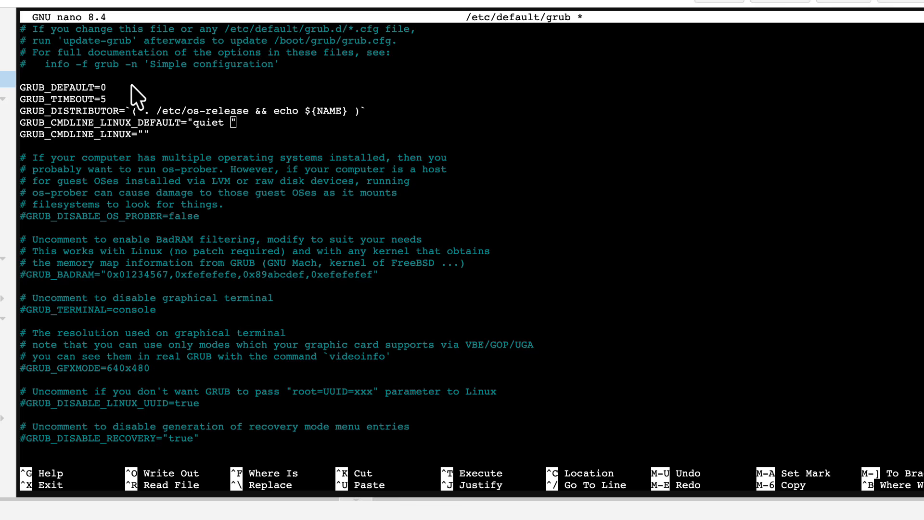
{"action": "right_click", "coordinate": [231, 123]}
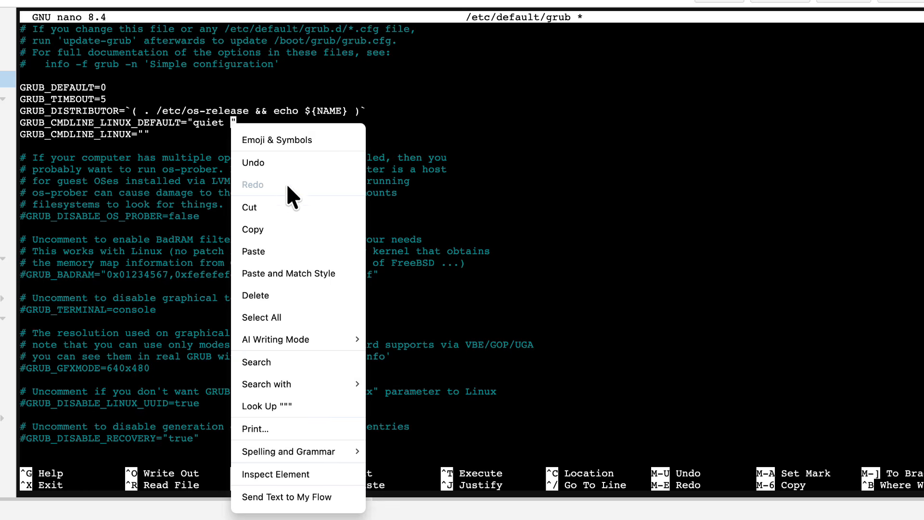
{"action": "left_click", "coordinate": [289, 249]}
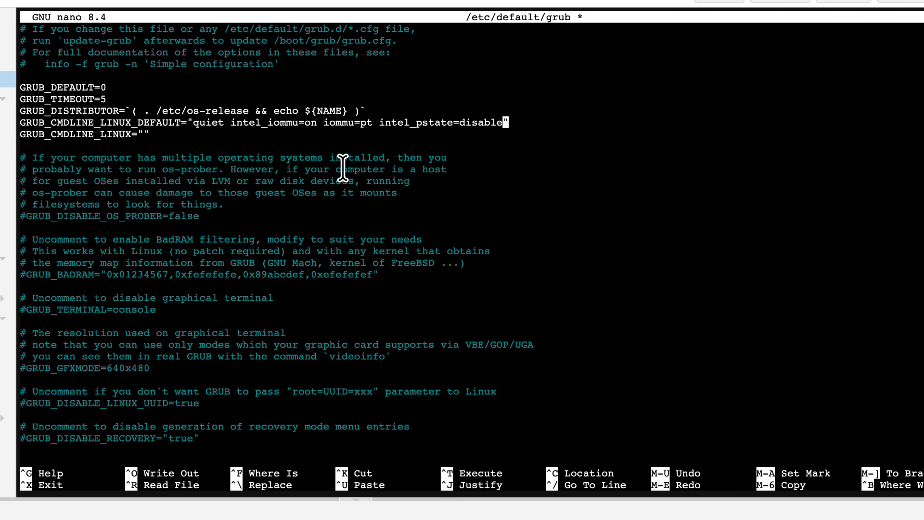
{"action": "left_click_drag", "start_coordinate": [316, 123], "coordinate": [273, 120]}
{"action": "left_click_drag", "start_coordinate": [372, 122], "coordinate": [322, 122]}
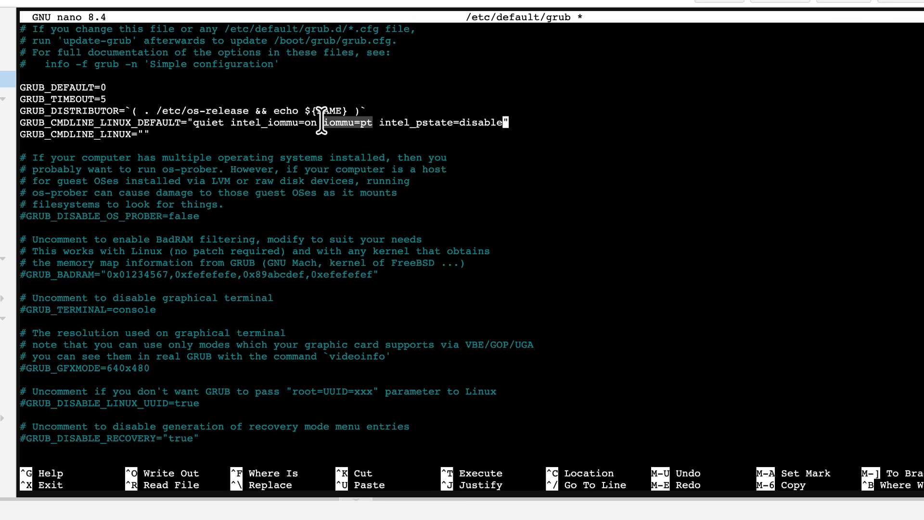
{"action": "left_click_drag", "start_coordinate": [380, 122], "coordinate": [504, 123]}
{"action": "left_click", "coordinate": [524, 124]}
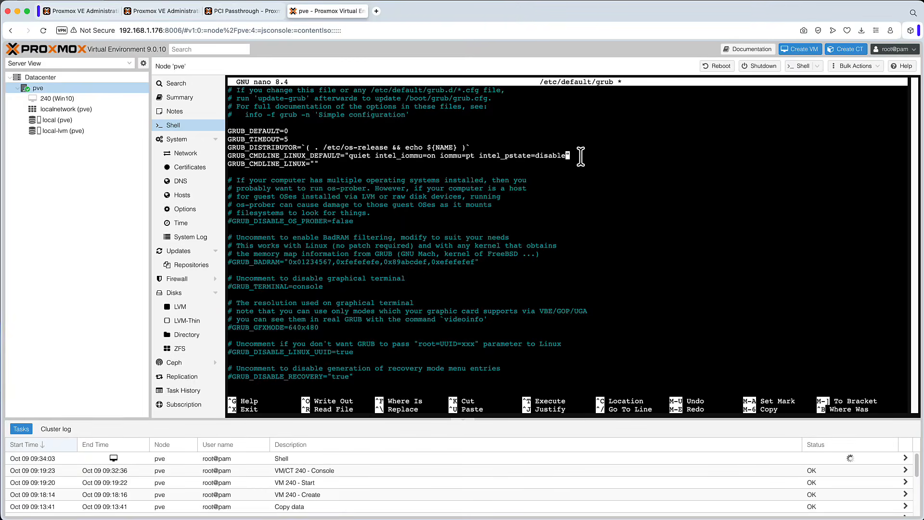
{"action": "key", "text": "ctrl+o"}
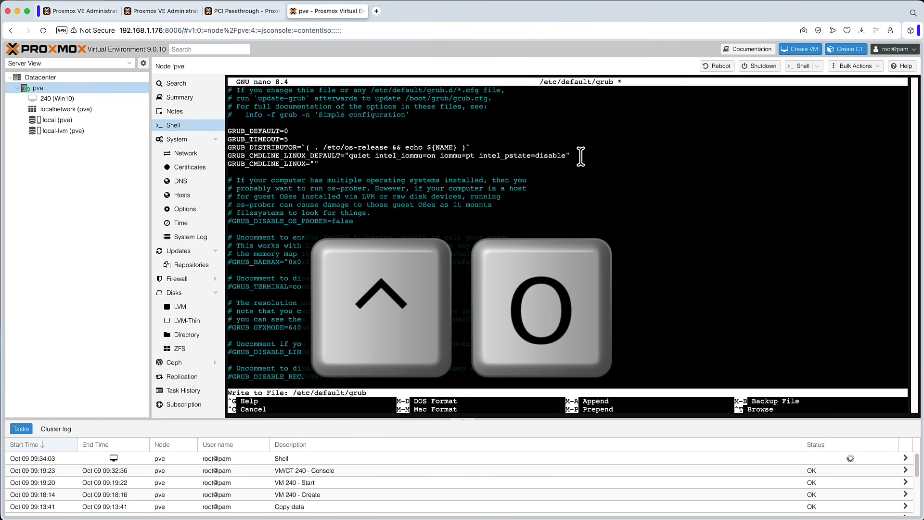
{"action": "key", "text": "Return"}
{"action": "key", "text": "ctrl+x"}
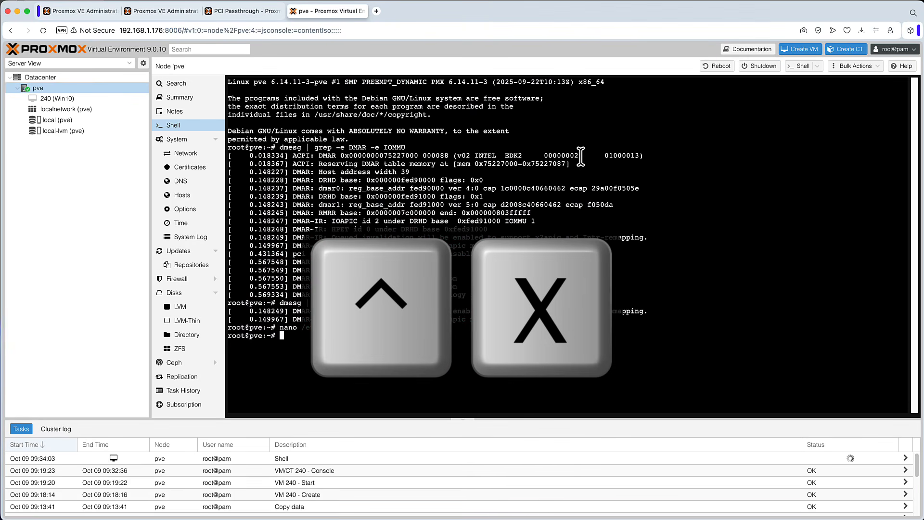
Step: Run update-grub in the node's shell and reboot the pve node
{"action": "left_click", "coordinate": [235, 9]}
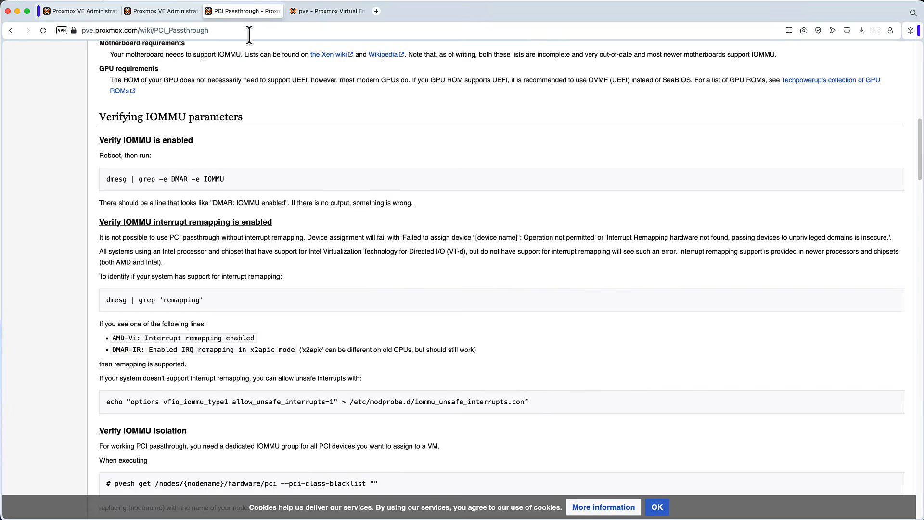
{"action": "key", "text": "ctrl+shift+Tab"}
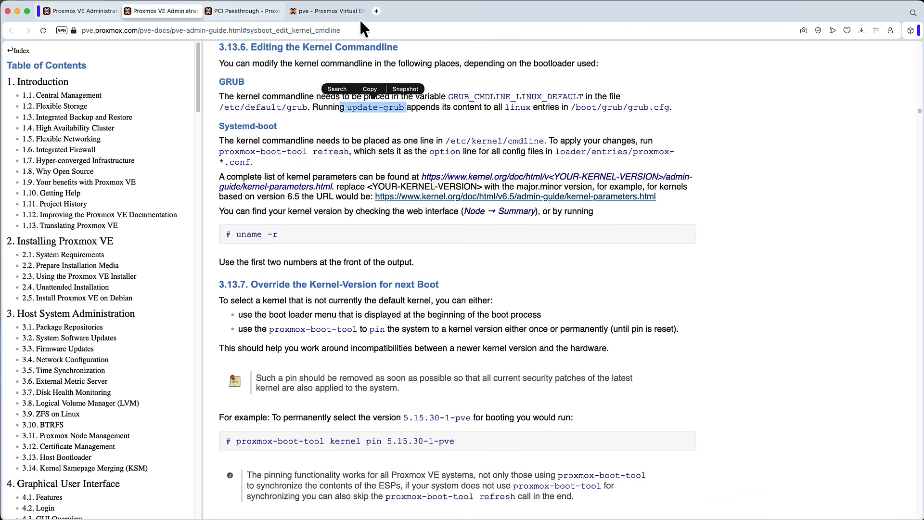
{"action": "left_click", "coordinate": [344, 11]}
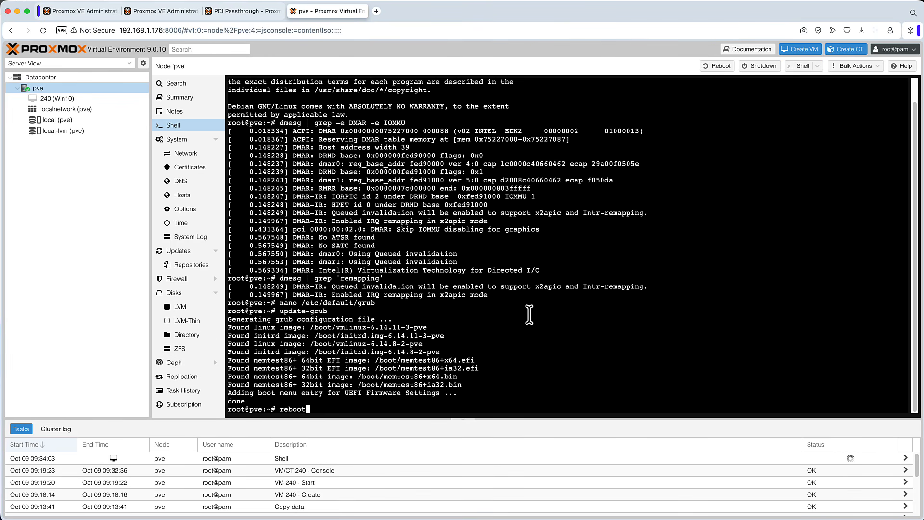
{"action": "key", "text": "Return"}
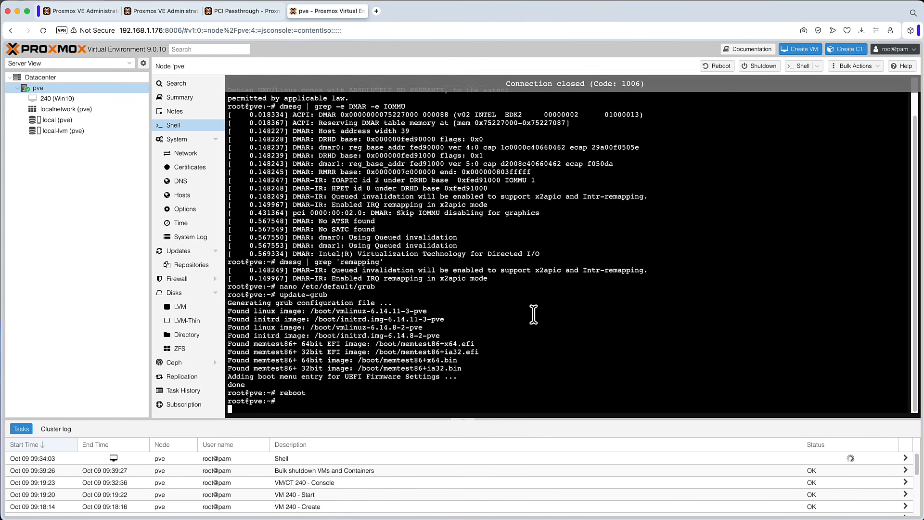
Step: Reopen the node's shell after the reboot and run dmesg | grep -e DMAR -e IOMMU
{"action": "left_click", "coordinate": [179, 112]}
{"action": "left_click", "coordinate": [182, 126]}
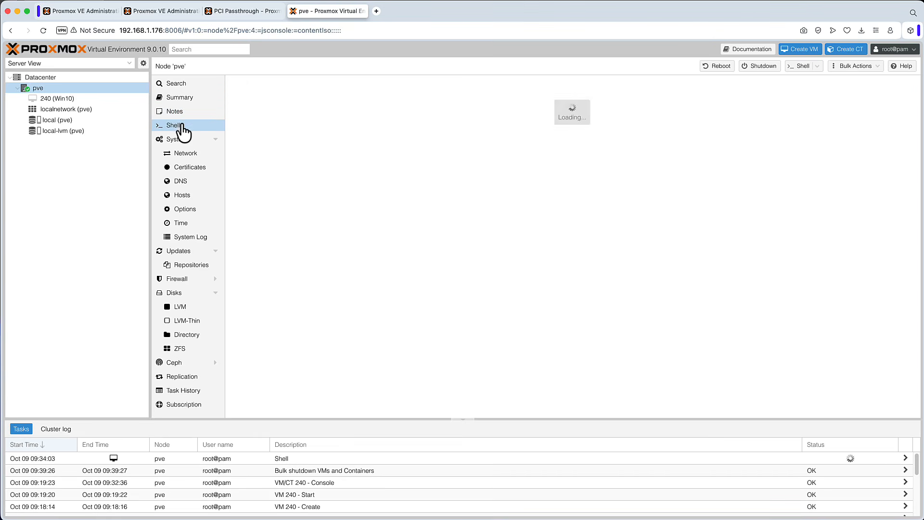
{"action": "left_click", "coordinate": [180, 113]}
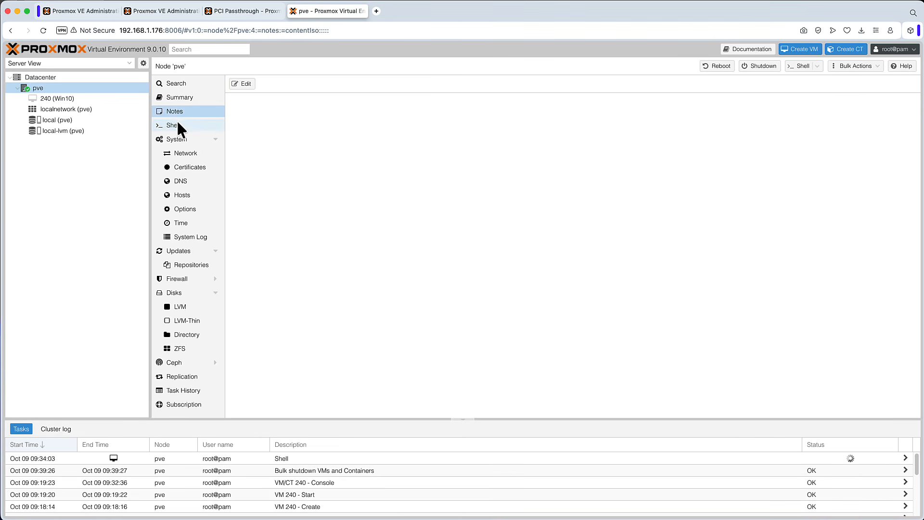
{"action": "left_click", "coordinate": [176, 125]}
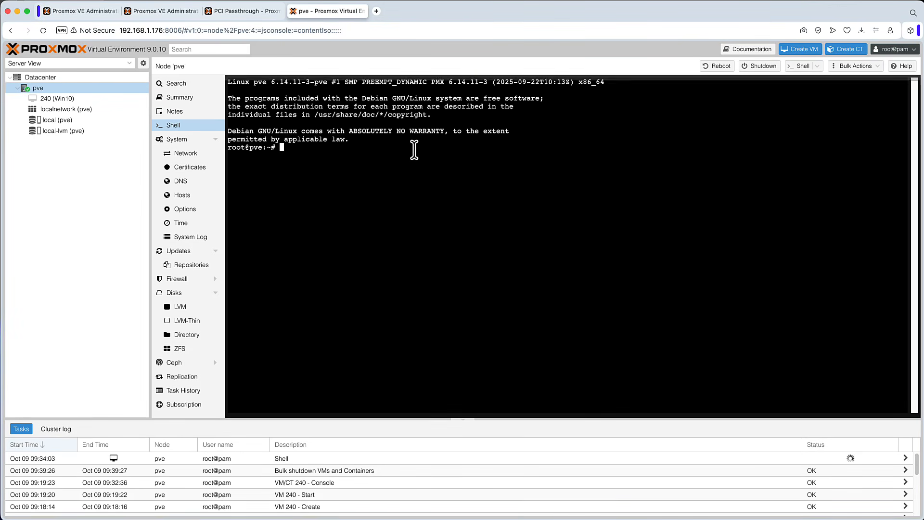
{"action": "type", "text": "dmesg | grep -e DMAR -e IOMMU"}
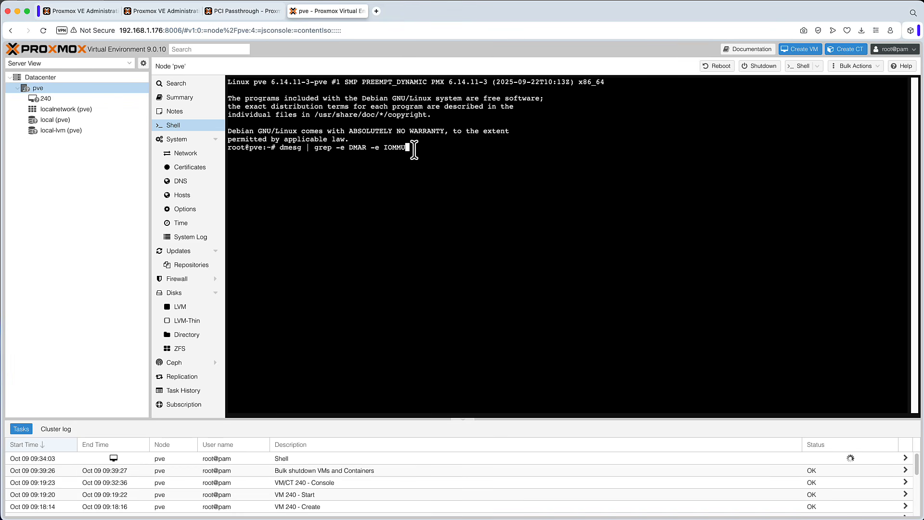
{"action": "key", "text": "Return"}
{"action": "left_click_drag", "start_coordinate": [379, 171], "coordinate": [261, 172]}
{"action": "left_click", "coordinate": [402, 173]}
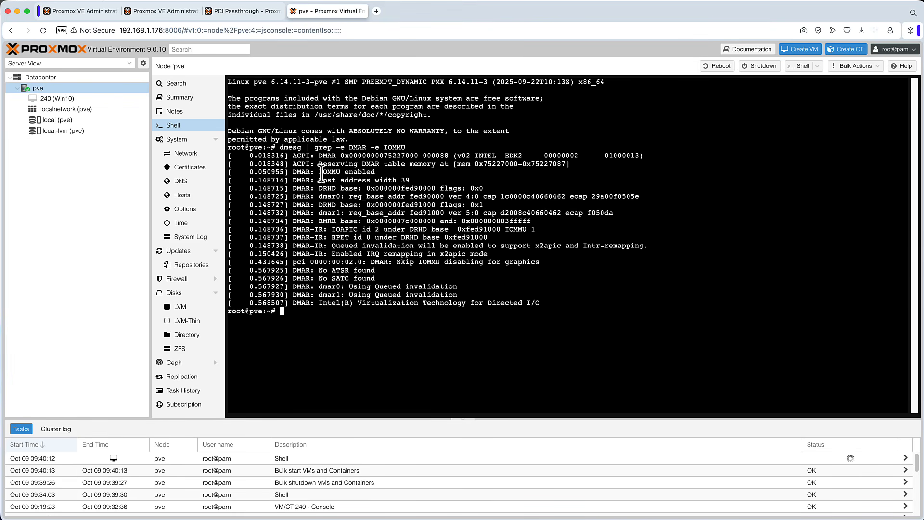
{"action": "left_click_drag", "start_coordinate": [385, 172], "coordinate": [263, 172]}
Step: Copy the wiki's dmesg | grep 'remapping' command and run it in the node's shell to check interrupt remapping
{"action": "left_click", "coordinate": [249, 11]}
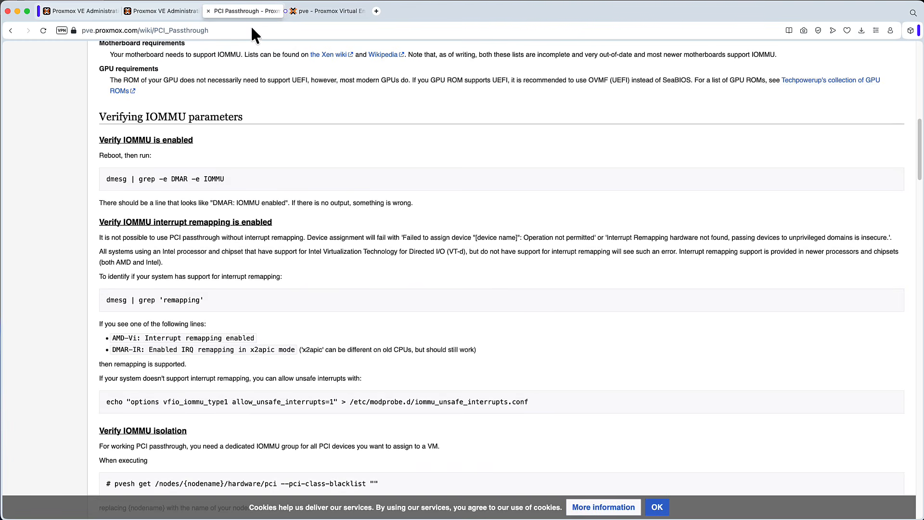
{"action": "left_click_drag", "start_coordinate": [285, 202], "coordinate": [213, 203]}
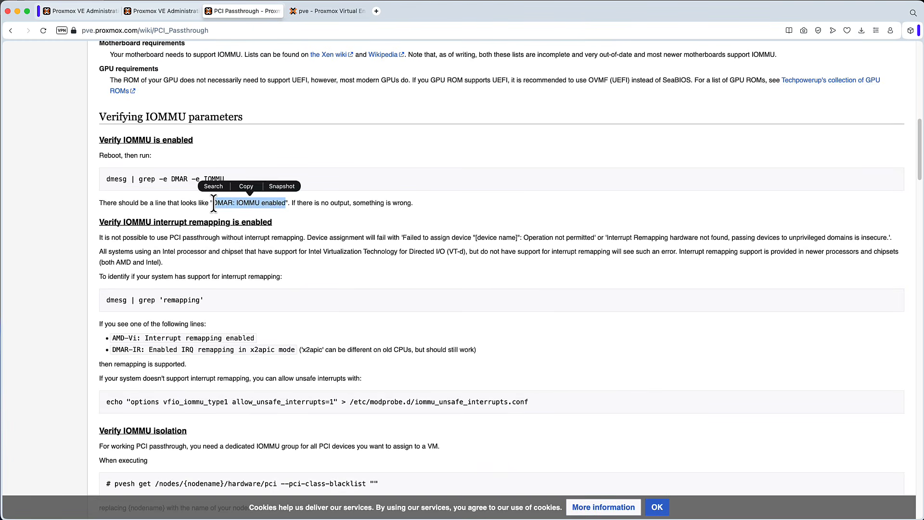
{"action": "left_click", "coordinate": [350, 262]}
{"action": "left_click_drag", "start_coordinate": [209, 298], "coordinate": [103, 298]}
{"action": "right_click", "coordinate": [117, 300]}
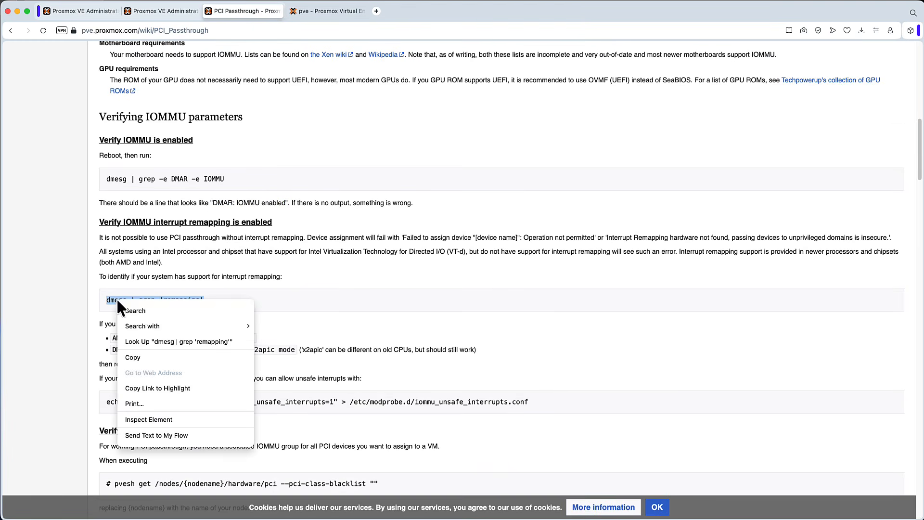
{"action": "left_click", "coordinate": [151, 357]}
{"action": "left_click", "coordinate": [311, 9]}
{"action": "right_click", "coordinate": [429, 319]}
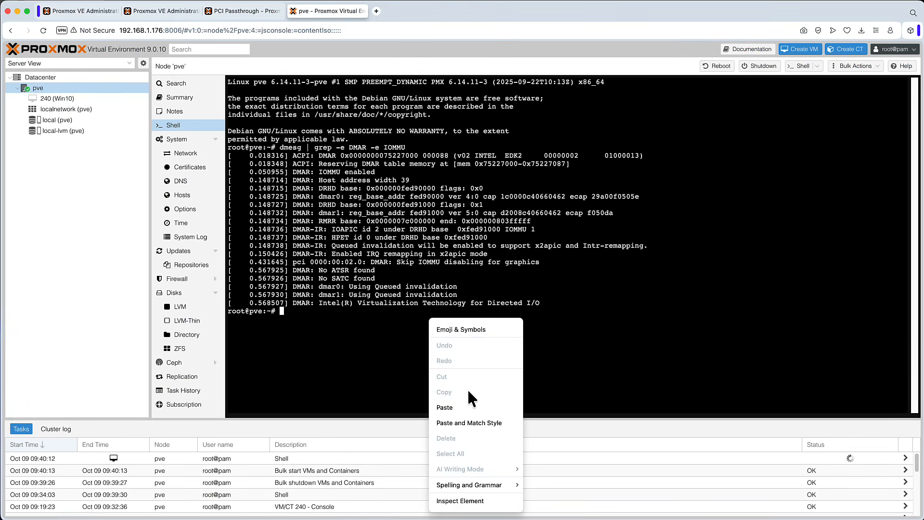
{"action": "left_click", "coordinate": [465, 405]}
{"action": "key", "text": "Return"}
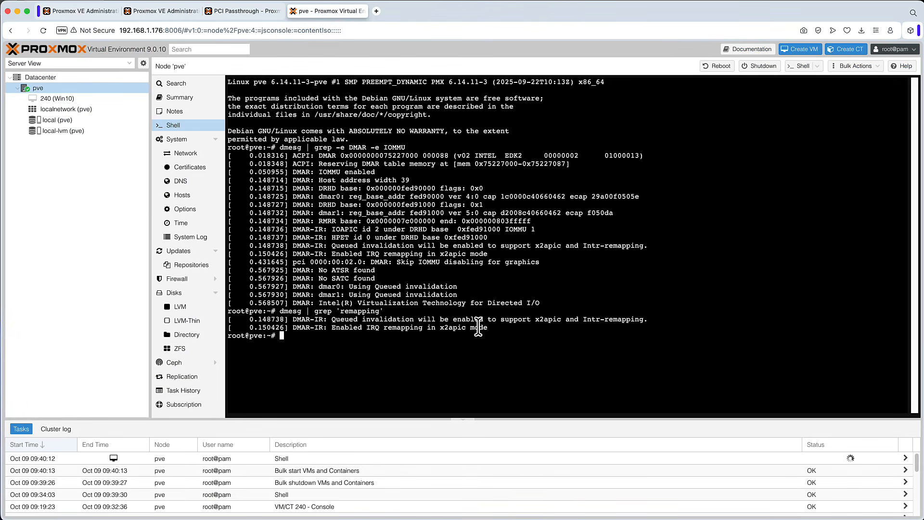
{"action": "left_click_drag", "start_coordinate": [488, 328], "coordinate": [335, 328]}
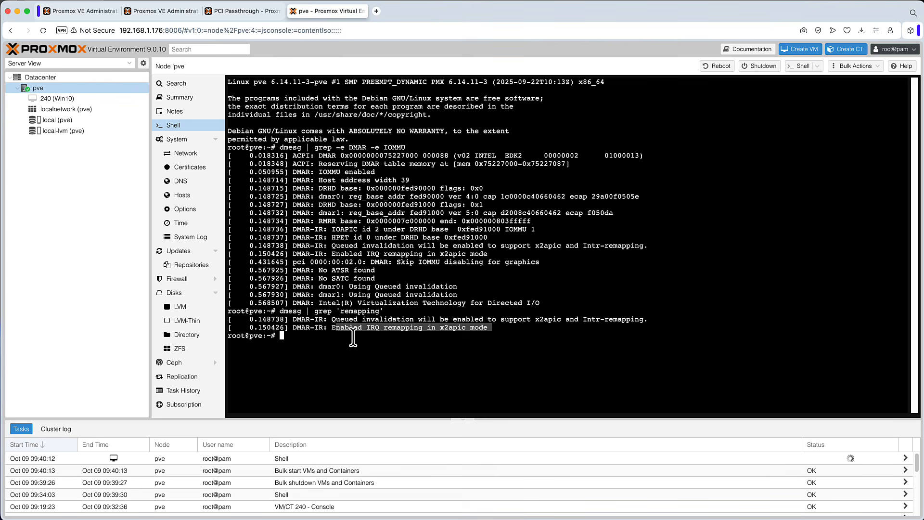
Step: Read the wiki's interrupt remapping and IOMMU isolation sections
{"action": "left_click", "coordinate": [353, 337]}
{"action": "left_click", "coordinate": [238, 12]}
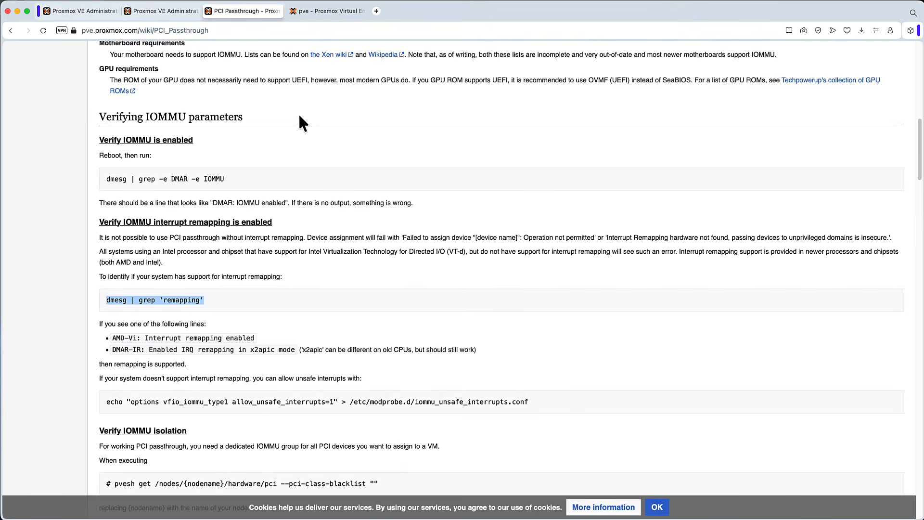
{"action": "scroll", "coordinate": [434, 235], "scroll_direction": "down", "scroll_amount": 5}
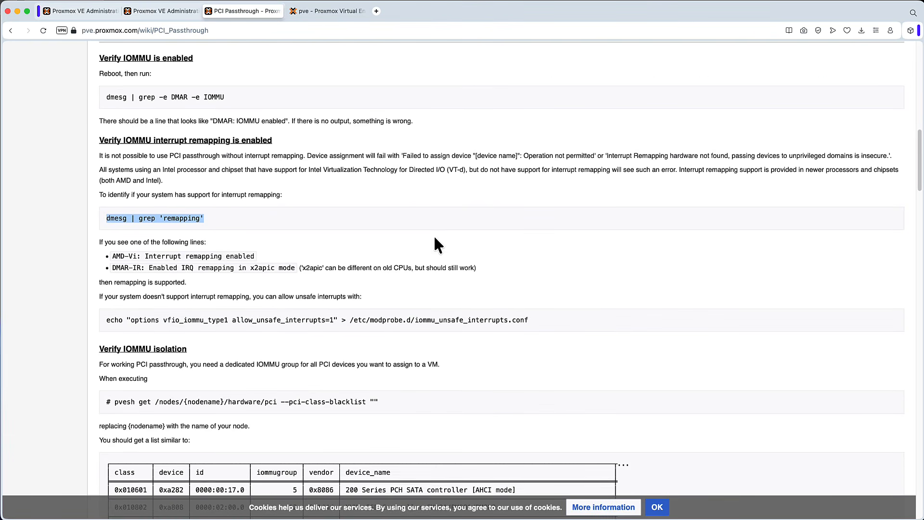
{"action": "left_click_drag", "start_coordinate": [137, 241], "coordinate": [202, 241]}
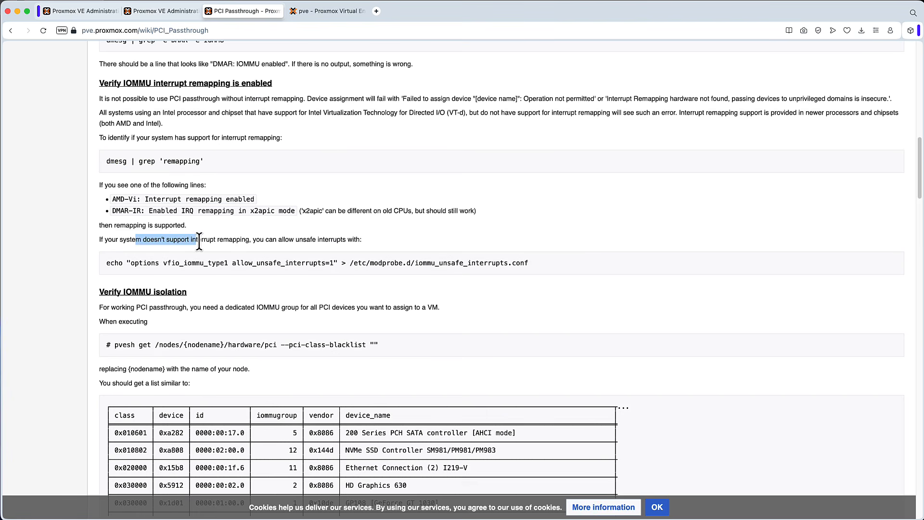
{"action": "left_click_drag", "start_coordinate": [485, 268], "coordinate": [439, 264]}
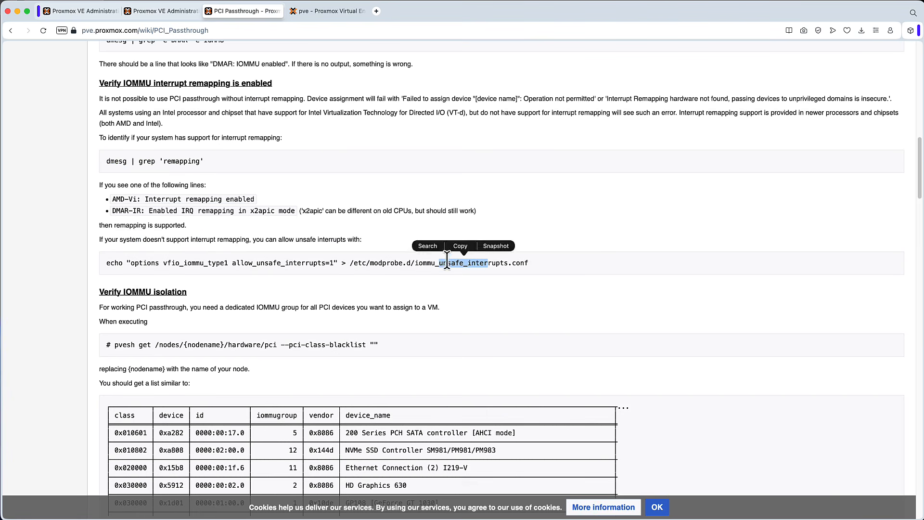
{"action": "scroll", "coordinate": [464, 259], "scroll_direction": "down", "scroll_amount": 3}
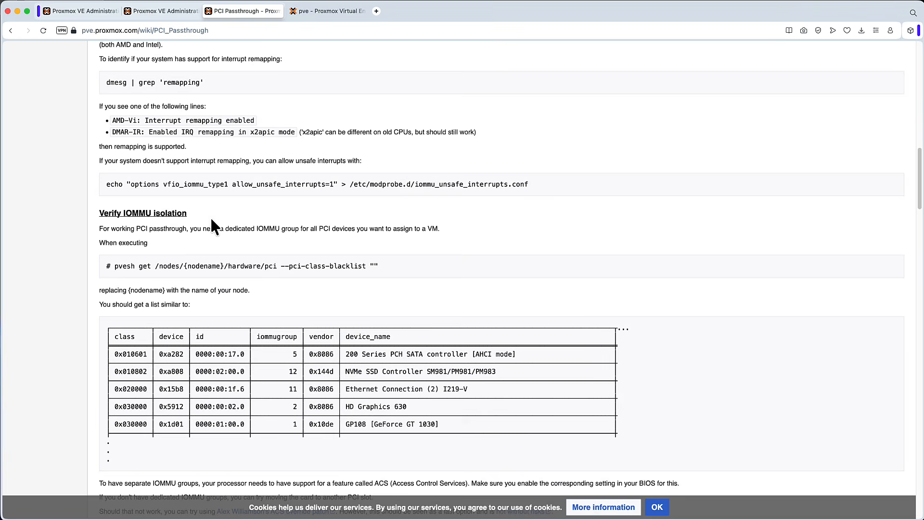
{"action": "left_click_drag", "start_coordinate": [174, 212], "coordinate": [127, 210]}
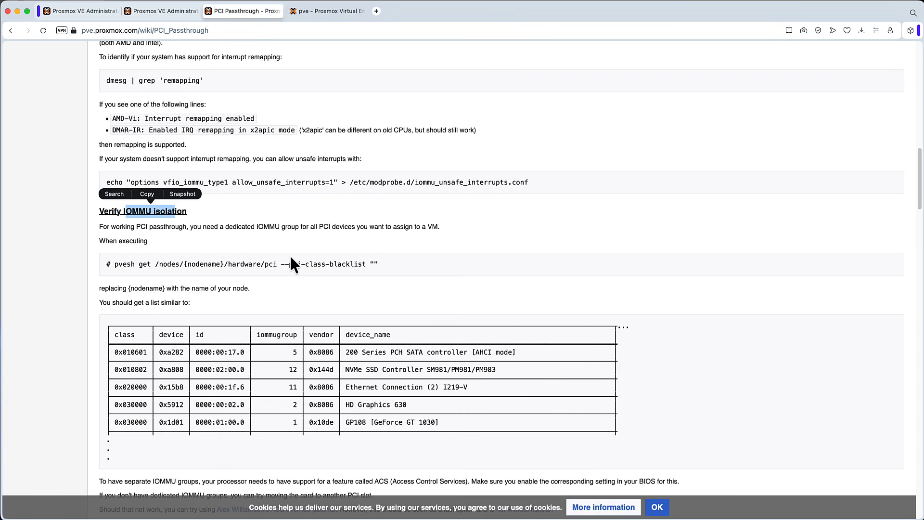
{"action": "left_click_drag", "start_coordinate": [300, 352], "coordinate": [281, 370]}
{"action": "left_click", "coordinate": [386, 262]}
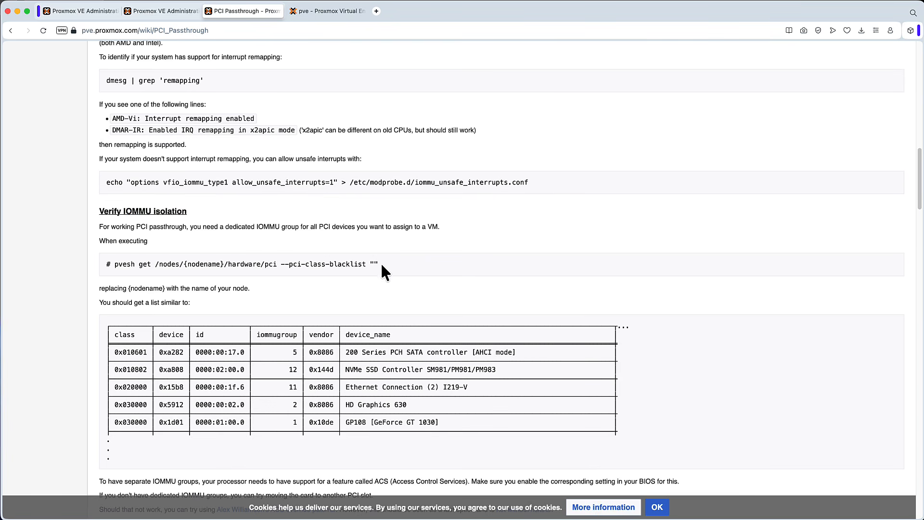
Step: Copy the wiki's pvesh get /nodes/{nodename}/hardware/pci --pci-class-blacklist "" command into the node's shell, replace {nodename} with pve, and run it
{"action": "left_click_drag", "start_coordinate": [380, 263], "coordinate": [114, 264]}
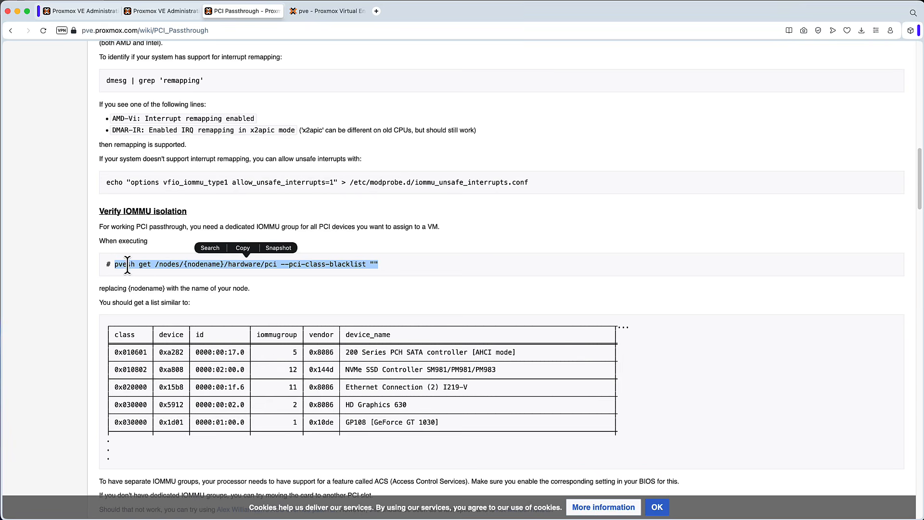
{"action": "right_click", "coordinate": [159, 264]}
{"action": "left_click", "coordinate": [179, 316]}
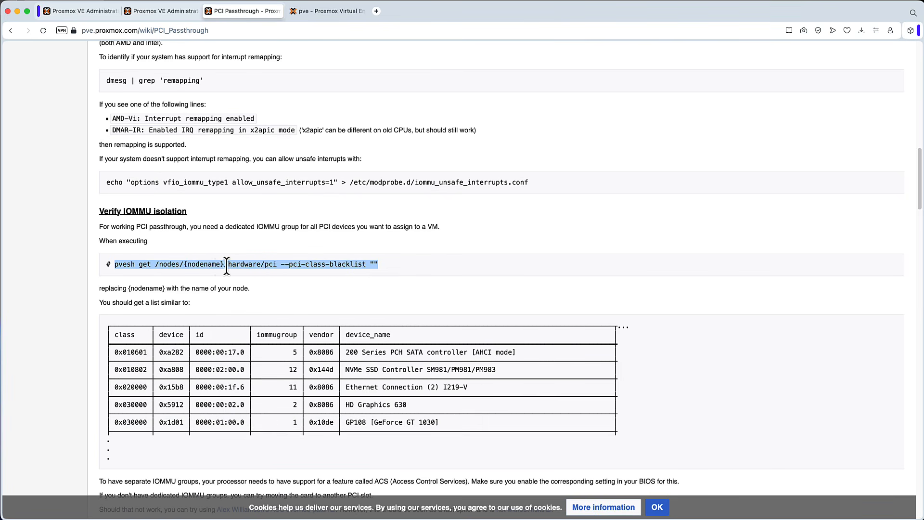
{"action": "left_click", "coordinate": [326, 11]}
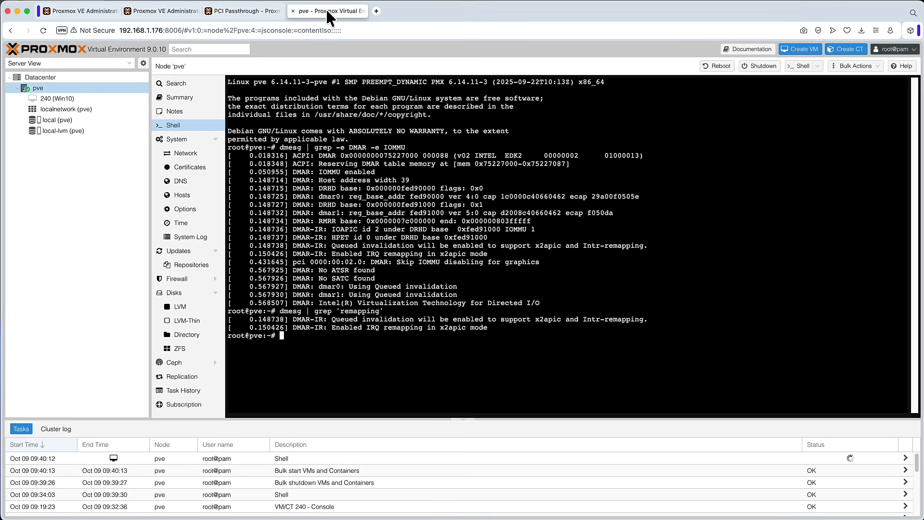
{"action": "right_click", "coordinate": [381, 330]}
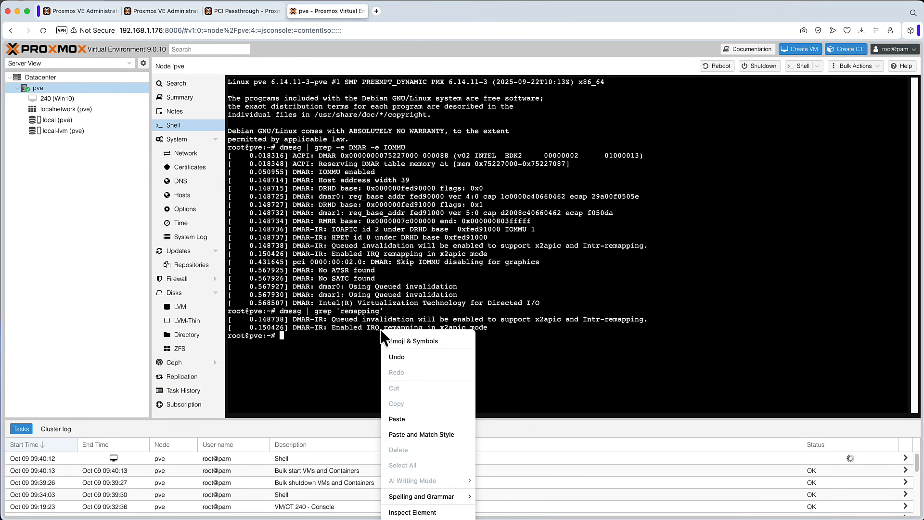
{"action": "left_click", "coordinate": [413, 417]}
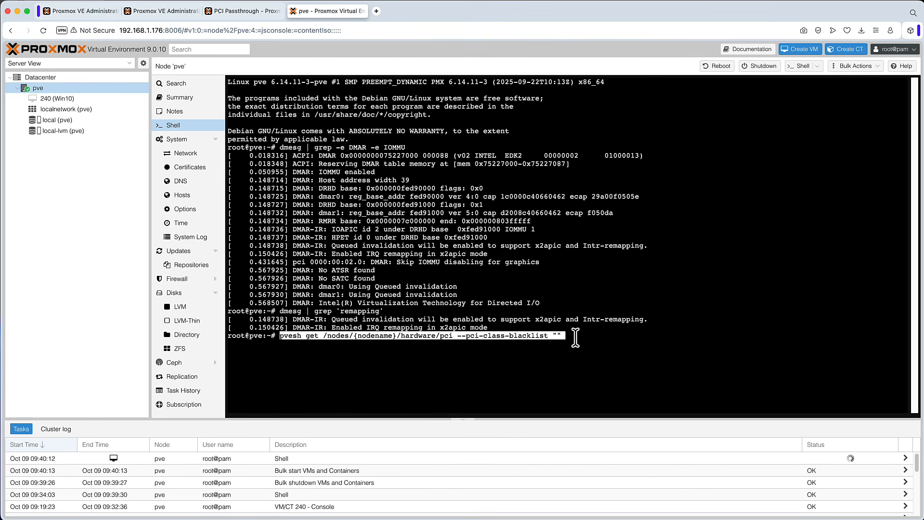
{"action": "key", "text": "Left"}
{"action": "key", "text": "Left"}
{"action": "key", "text": "Left"}
{"action": "key", "text": "Left"}
{"action": "key", "text": "Left"}
{"action": "key", "text": "Left"}
{"action": "key", "text": "Left"}
{"action": "key", "text": "Left"}
{"action": "key", "text": "Left"}
{"action": "key", "text": "Left"}
{"action": "key", "text": "Left"}
{"action": "key", "text": "Left"}
{"action": "key", "text": "Left"}
{"action": "key", "text": "Left"}
{"action": "key", "text": "Left"}
{"action": "key", "text": "Left"}
{"action": "key", "text": "Left"}
{"action": "key", "text": "Left"}
{"action": "key", "text": "Left"}
{"action": "key", "text": "Left"}
{"action": "key", "text": "Left"}
{"action": "key", "text": "Left"}
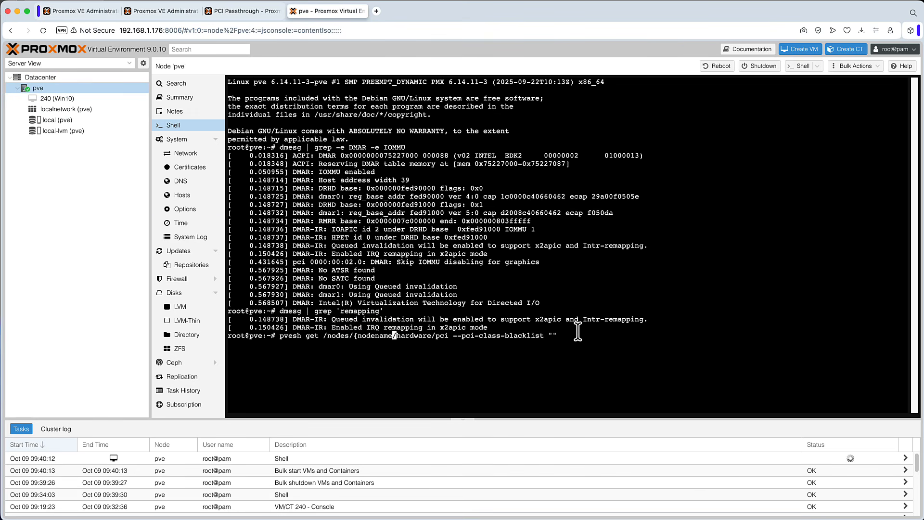
{"action": "key", "text": "BackSpace"}
{"action": "key", "text": "BackSpace"}
{"action": "key", "text": "BackSpace"}
{"action": "key", "text": "BackSpace"}
{"action": "key", "text": "BackSpace"}
{"action": "key", "text": "BackSpace"}
{"action": "key", "text": "BackSpace"}
{"action": "key", "text": "BackSpace"}
{"action": "key", "text": "BackSpace"}
{"action": "key", "text": "BackSpace"}
{"action": "type", "text": "pve"}
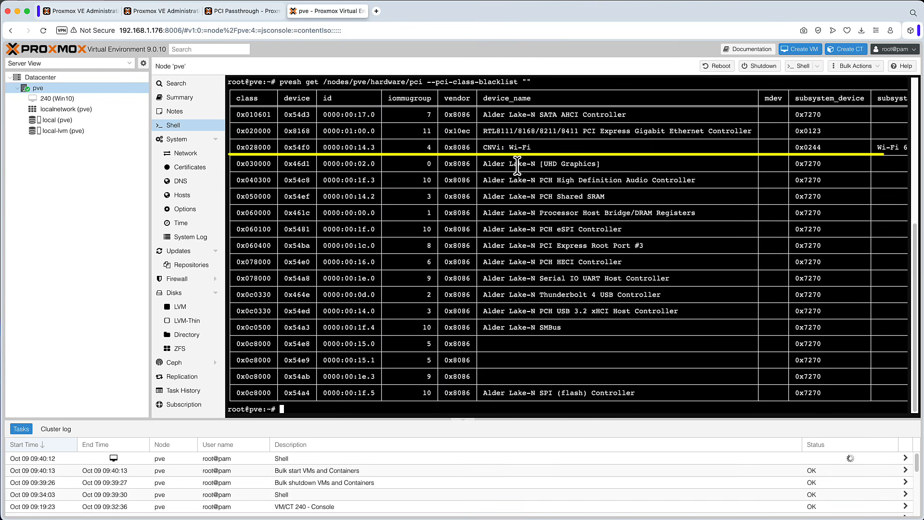
Step: Inspect the IOMMU group of the Alder Lake-N UHD Graphics device in the PCI listing
{"action": "left_click_drag", "start_coordinate": [501, 164], "coordinate": [420, 164]}
{"action": "left_click", "coordinate": [409, 168]}
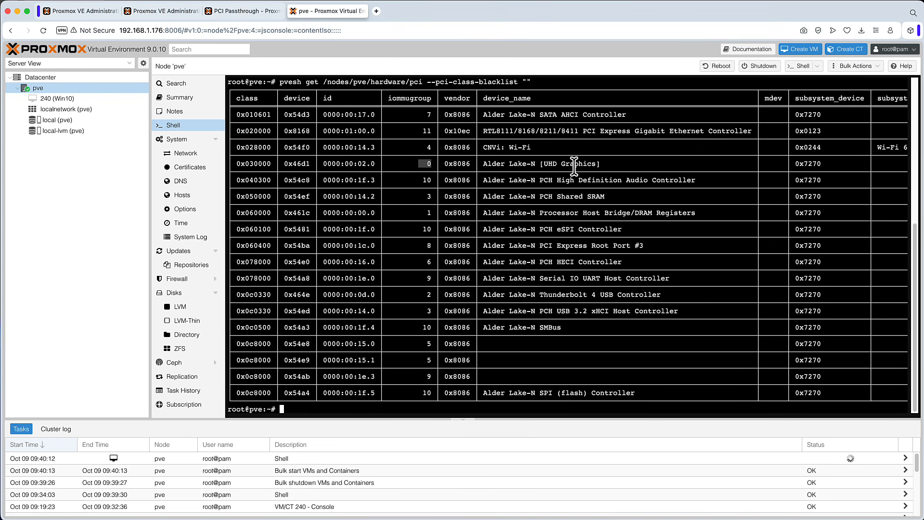
{"action": "left_click_drag", "start_coordinate": [605, 164], "coordinate": [417, 163]}
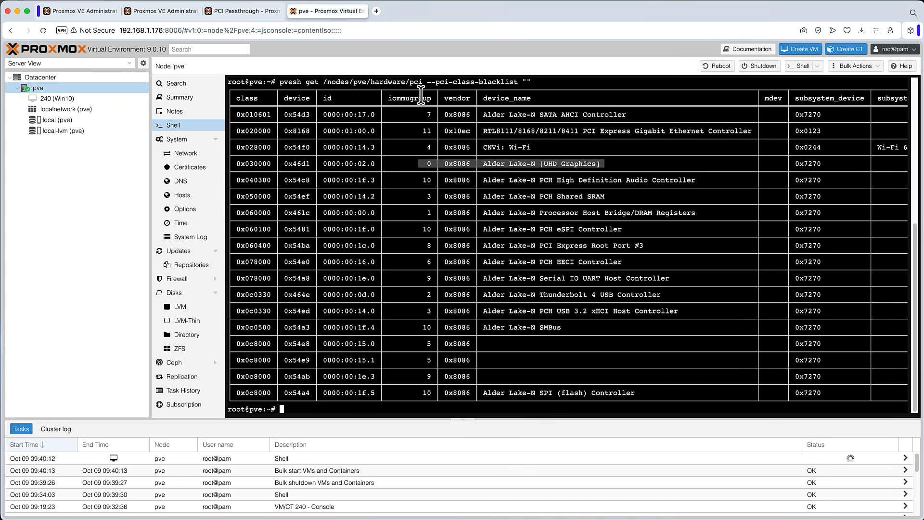
Step: Read the wiki's GPU passthrough and Blacklisting drivers sections
{"action": "left_click", "coordinate": [243, 10]}
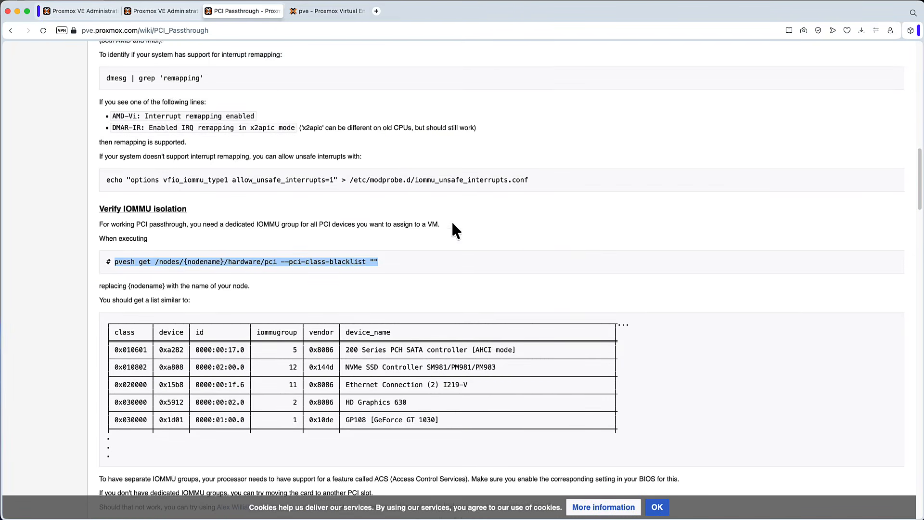
{"action": "scroll", "coordinate": [452, 220], "scroll_direction": "down", "scroll_amount": 3}
{"action": "scroll", "coordinate": [451, 224], "scroll_direction": "down", "scroll_amount": 6}
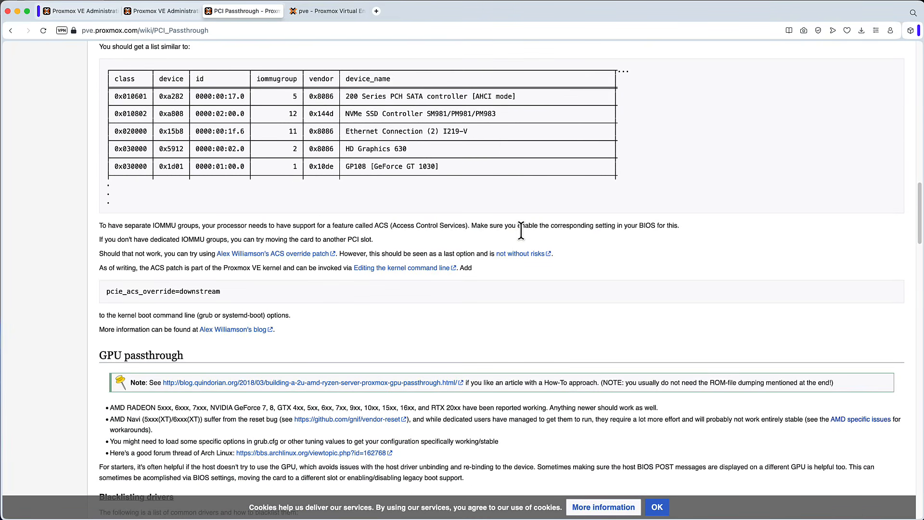
{"action": "scroll", "coordinate": [532, 231], "scroll_direction": "down", "scroll_amount": 1}
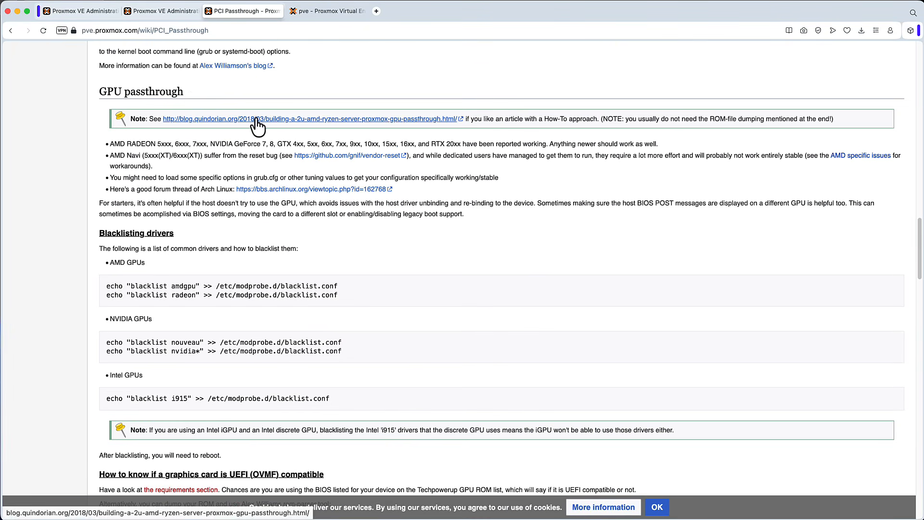
{"action": "left_click_drag", "start_coordinate": [188, 89], "coordinate": [107, 91]}
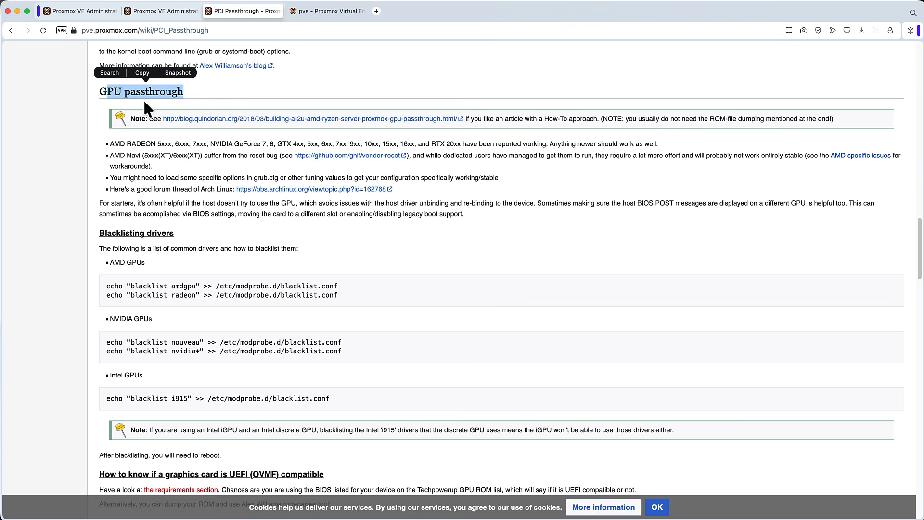
{"action": "left_click_drag", "start_coordinate": [174, 233], "coordinate": [99, 235]}
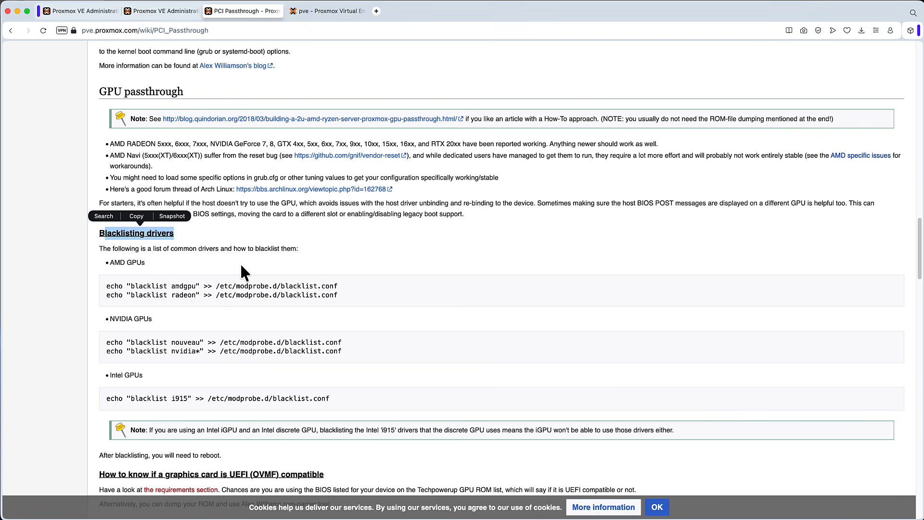
{"action": "left_click", "coordinate": [328, 11]}
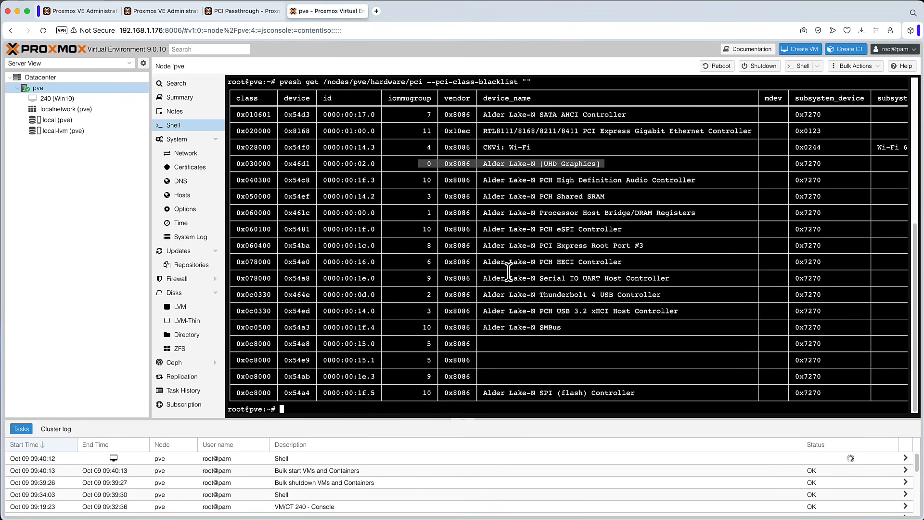
Step: Clear the terminal and run lspci -nnk in the node's shell
{"action": "key", "text": "Return"}
{"action": "type", "text": "clea"}
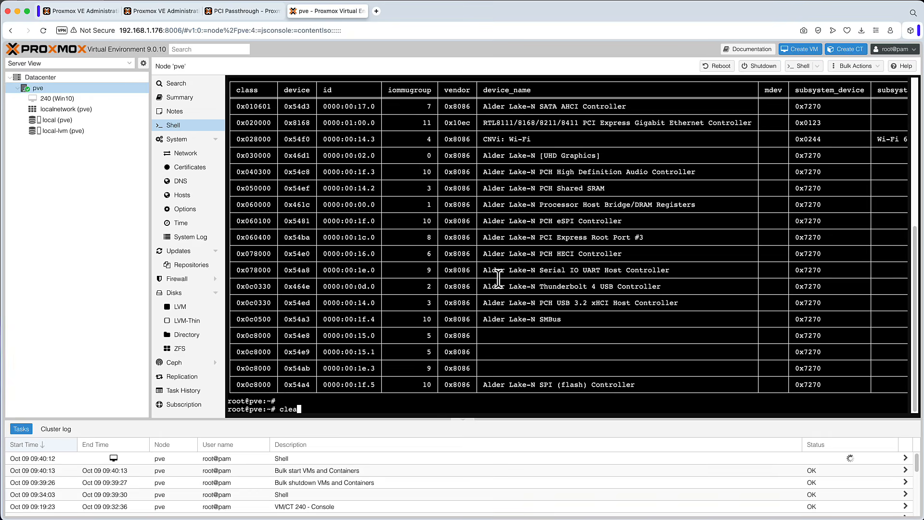
{"action": "type", "text": "r"}
{"action": "key", "text": "Return"}
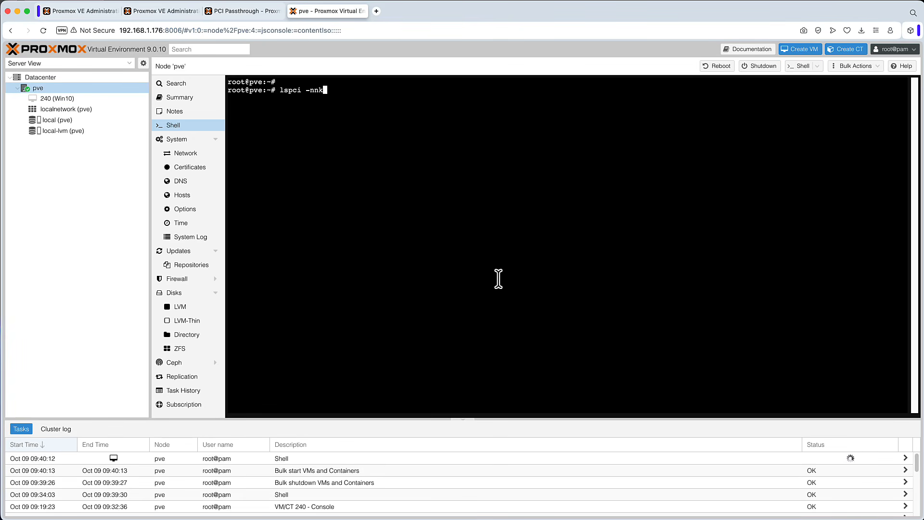
{"action": "key", "text": "Return"}
Step: Examine the kernel driver in use and kernel modules of the UHD Graphics VGA controller in the lspci output
{"action": "scroll", "coordinate": [623, 221], "scroll_direction": "up", "scroll_amount": 10}
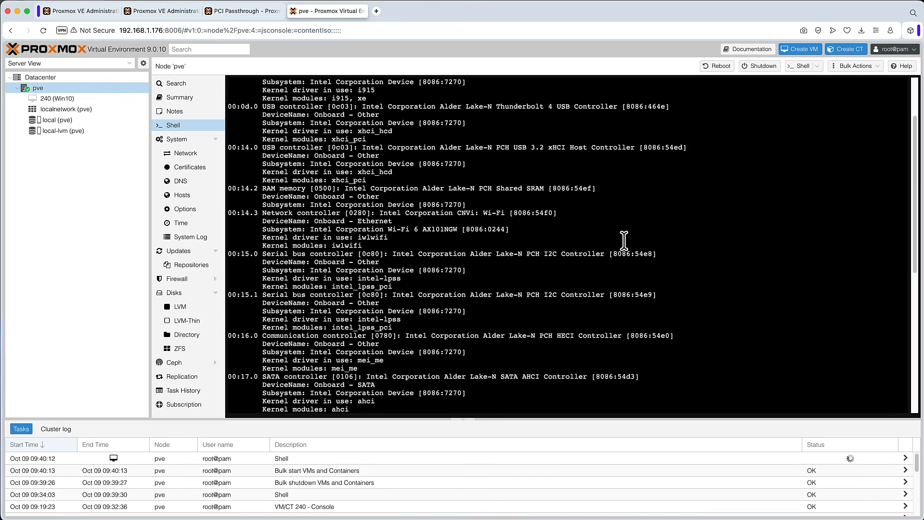
{"action": "scroll", "coordinate": [624, 240], "scroll_direction": "up", "scroll_amount": 3}
{"action": "left_click_drag", "start_coordinate": [374, 172], "coordinate": [220, 145]}
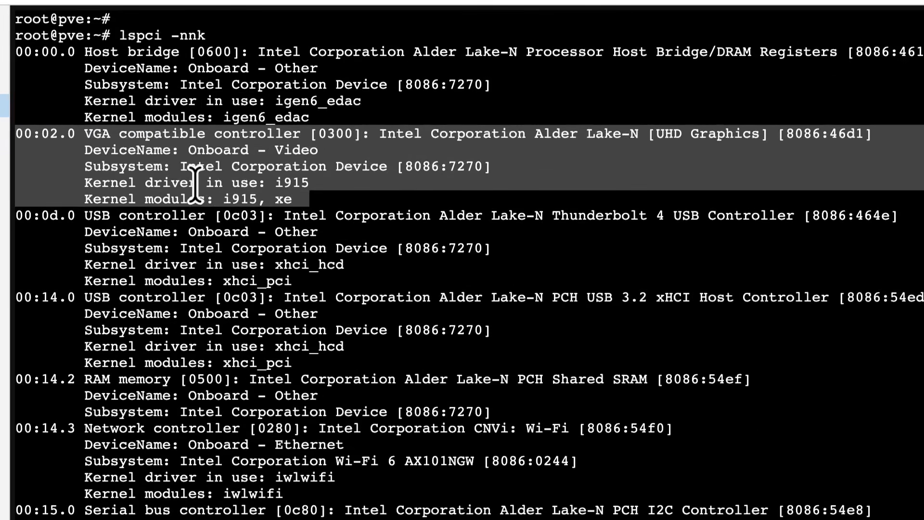
{"action": "left_click", "coordinate": [195, 183]}
{"action": "left_click_drag", "start_coordinate": [145, 183], "coordinate": [320, 183]}
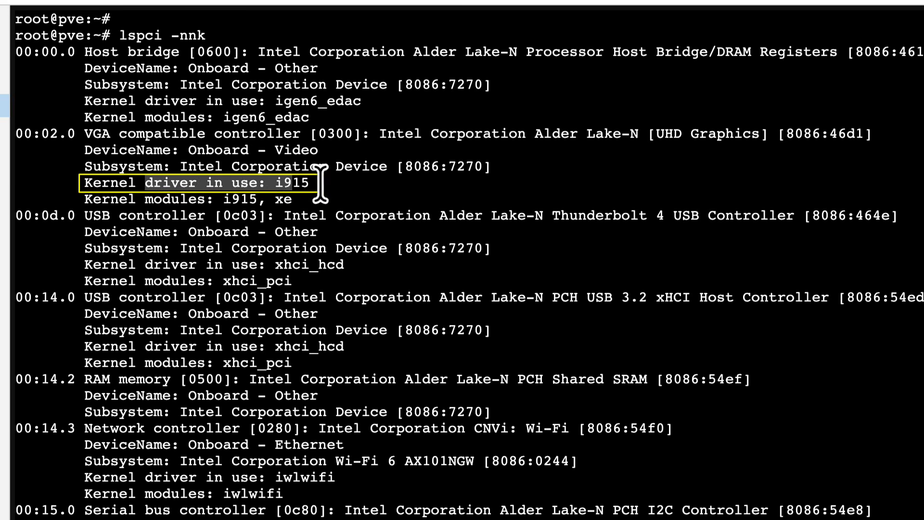
{"action": "left_click", "coordinate": [320, 183]}
{"action": "mouse_move", "coordinate": [258, 183]}
{"action": "left_mouse_down"}
{"action": "mouse_move", "coordinate": [317, 183]}
{"action": "mouse_move", "coordinate": [278, 183]}
{"action": "left_mouse_up"}
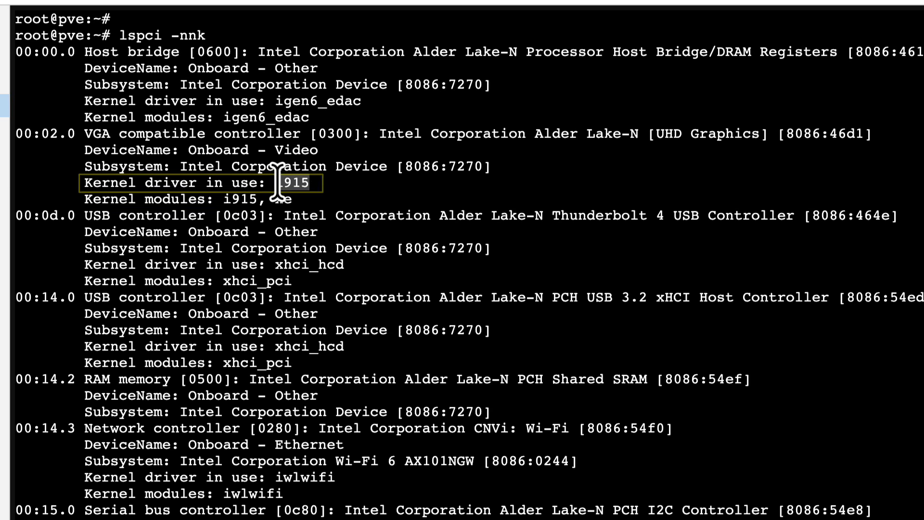
{"action": "left_click", "coordinate": [316, 182]}
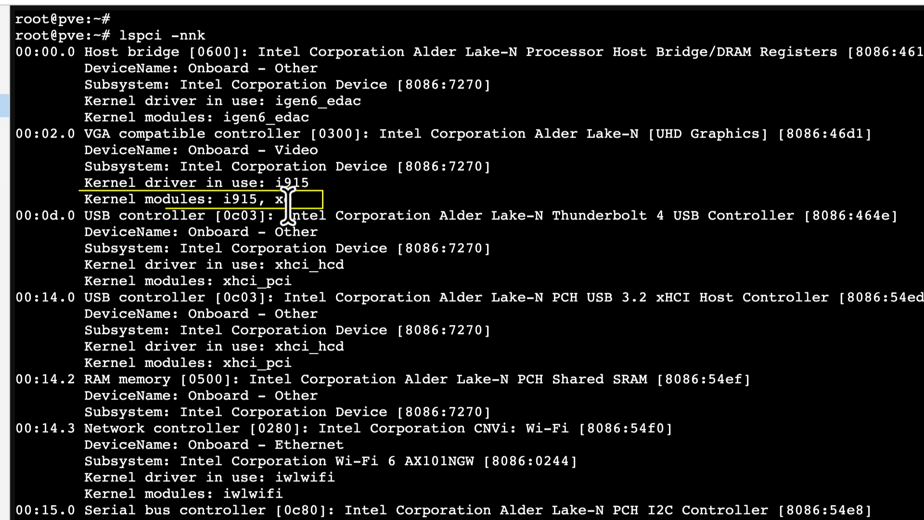
{"action": "left_click_drag", "start_coordinate": [297, 202], "coordinate": [110, 195]}
{"action": "left_click", "coordinate": [265, 199]}
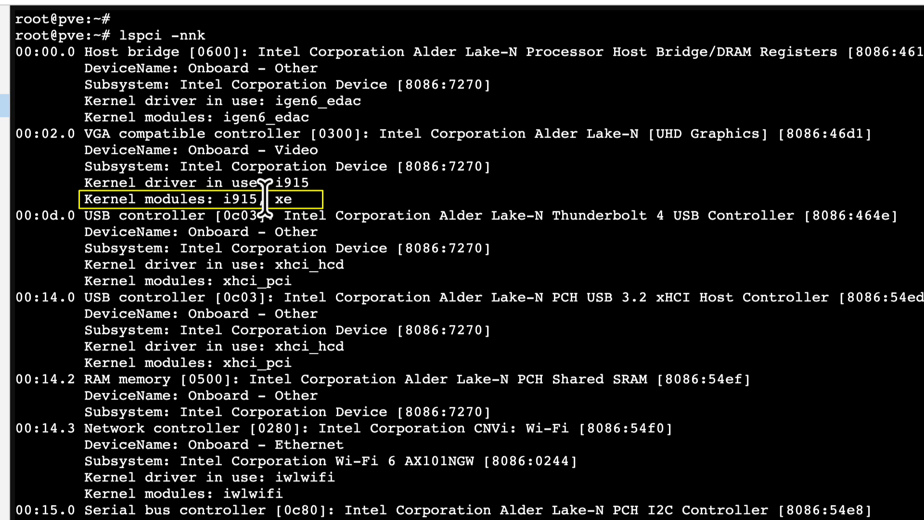
{"action": "left_click_drag", "start_coordinate": [265, 199], "coordinate": [215, 199]}
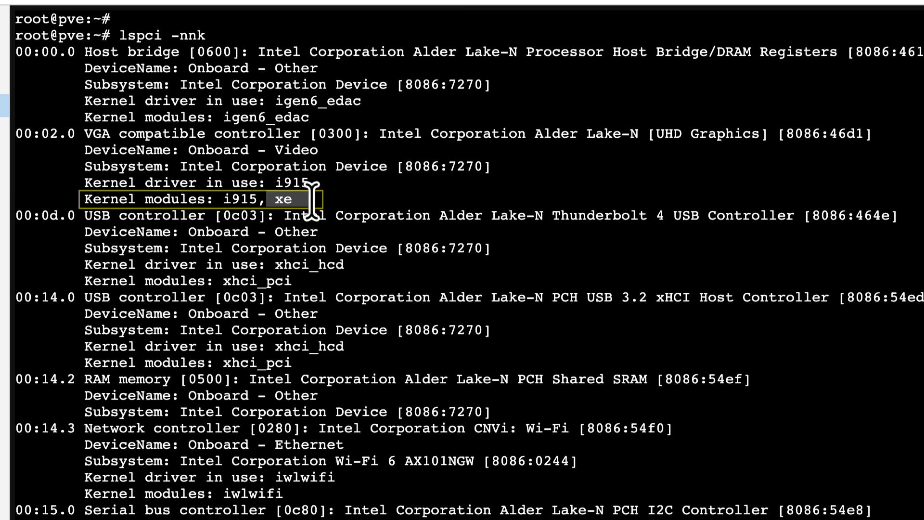
{"action": "left_click_drag", "start_coordinate": [310, 182], "coordinate": [223, 199]}
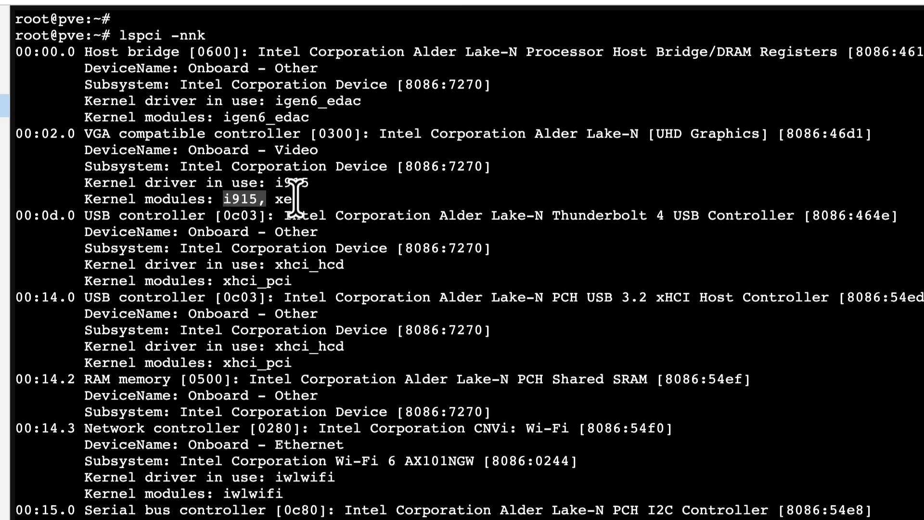
{"action": "left_click_drag", "start_coordinate": [274, 183], "coordinate": [310, 181]}
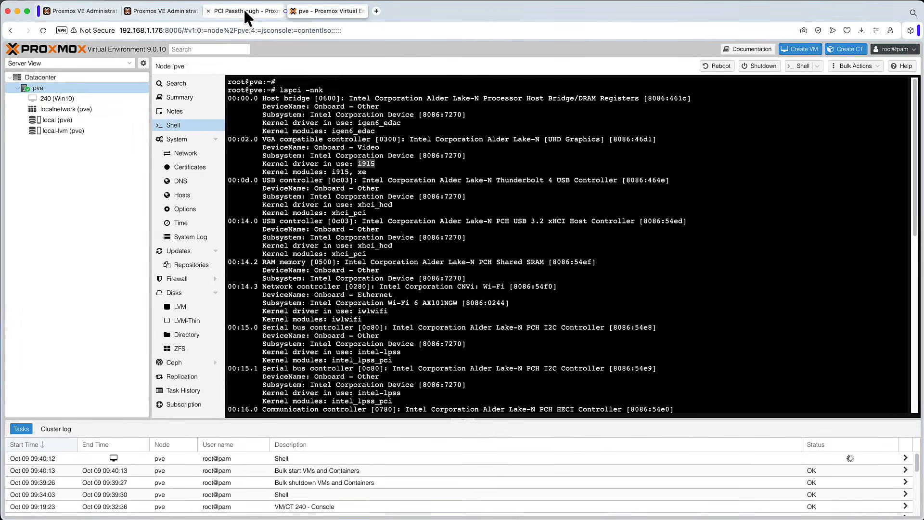
Step: Examine the Intel GPUs blacklist command in the wiki's Blacklisting drivers section
{"action": "left_click", "coordinate": [245, 12]}
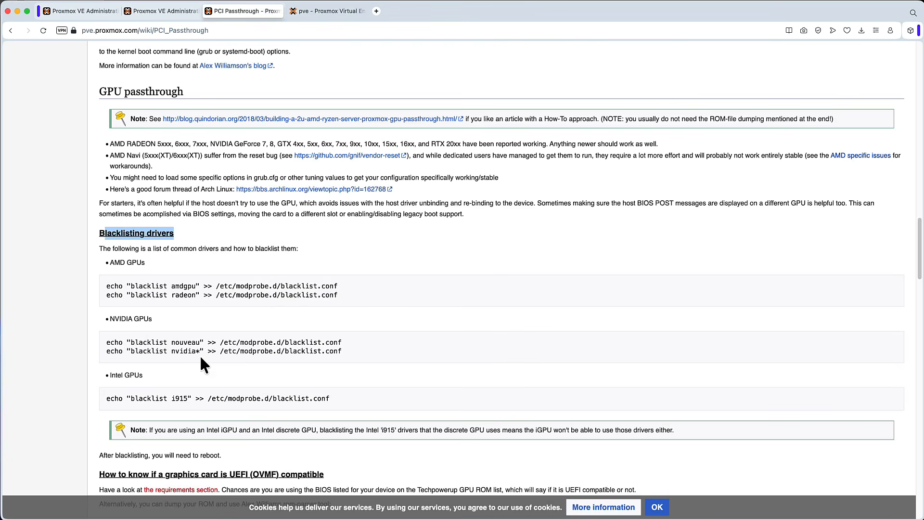
{"action": "left_click_drag", "start_coordinate": [188, 398], "coordinate": [167, 399]}
{"action": "double_click", "coordinate": [274, 399]}
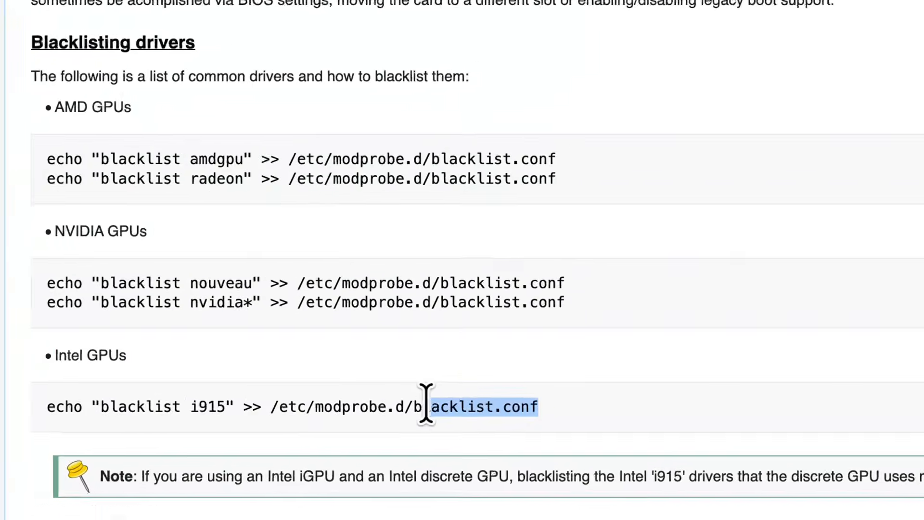
{"action": "left_click_drag", "start_coordinate": [231, 407], "coordinate": [96, 406]}
{"action": "left_click", "coordinate": [528, 403]}
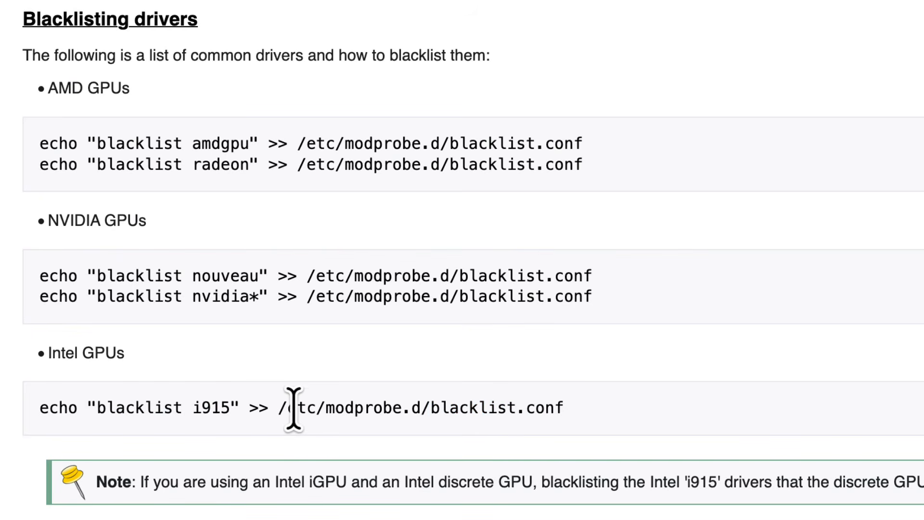
{"action": "left_click_drag", "start_coordinate": [288, 407], "coordinate": [431, 406]}
{"action": "left_click", "coordinate": [550, 405]}
Step: In the node's shell, change to /etc/modprobe.d/ and list its files with ls -l
{"action": "left_click", "coordinate": [330, 10]}
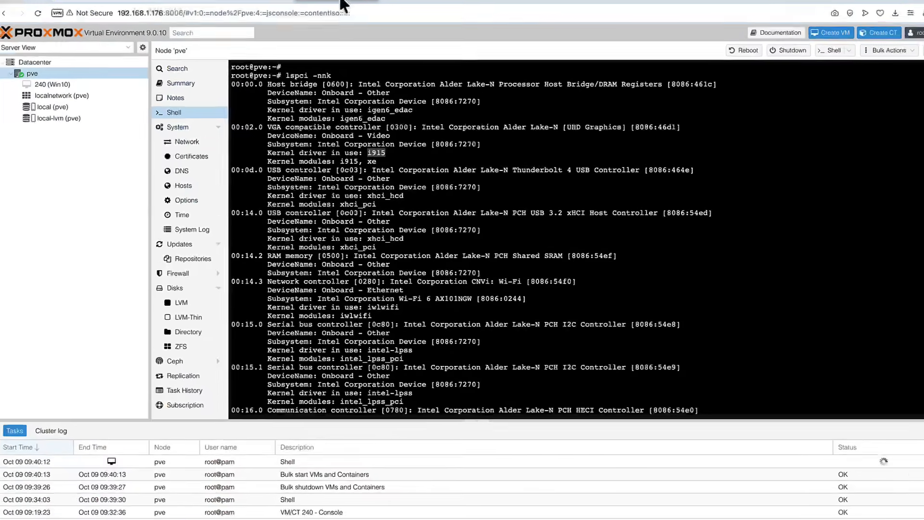
{"action": "left_click", "coordinate": [485, 277]}
{"action": "key", "text": "Return"}
{"action": "key", "text": "Return"}
{"action": "key", "text": "Return"}
{"action": "type", "text": "cd /etc/modprobe.d/"}
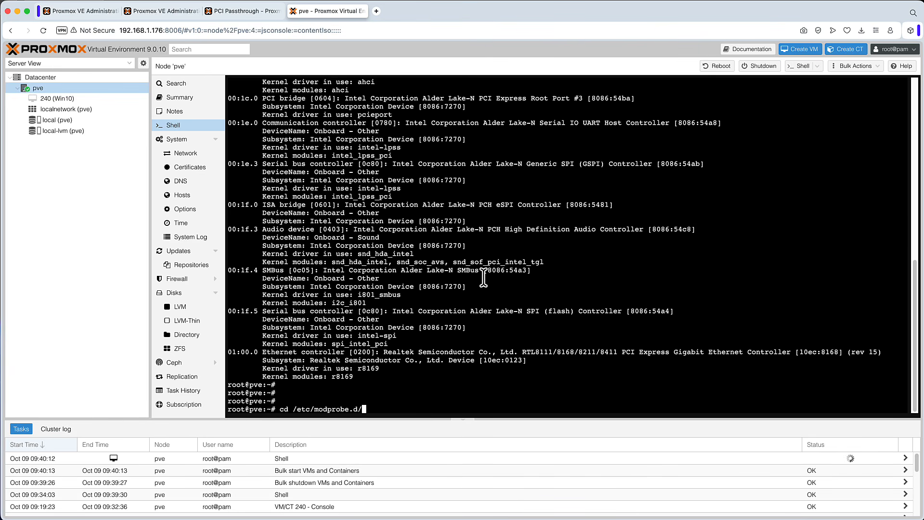
{"action": "key", "text": "Return"}
{"action": "type", "text": "ls -l"}
{"action": "key", "text": "Return"}
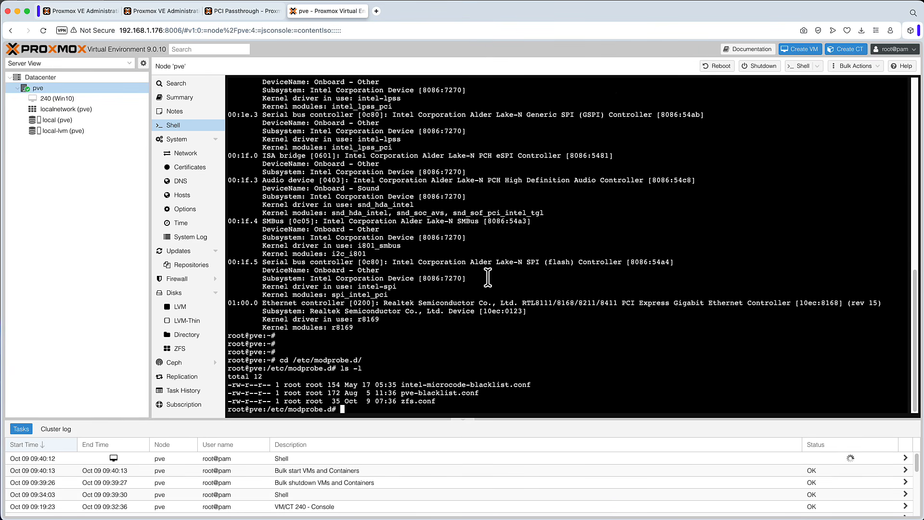
Step: Copy the wiki's echo "blacklist i915" >> /etc/modprobe.d/blacklist.conf command and run it in the shell
{"action": "left_click_drag", "start_coordinate": [453, 402], "coordinate": [309, 374]}
{"action": "left_click", "coordinate": [446, 412]}
{"action": "left_click", "coordinate": [248, 11]}
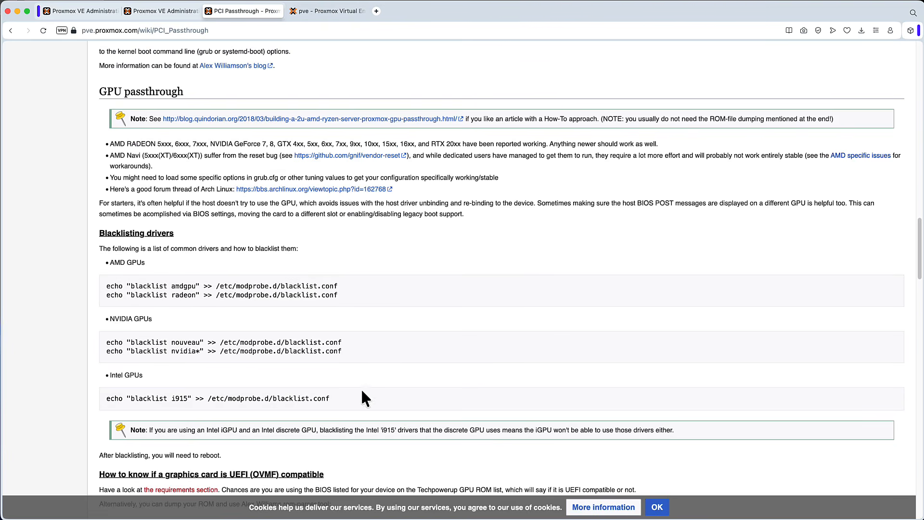
{"action": "left_click_drag", "start_coordinate": [335, 398], "coordinate": [102, 398]}
{"action": "right_click", "coordinate": [113, 402]}
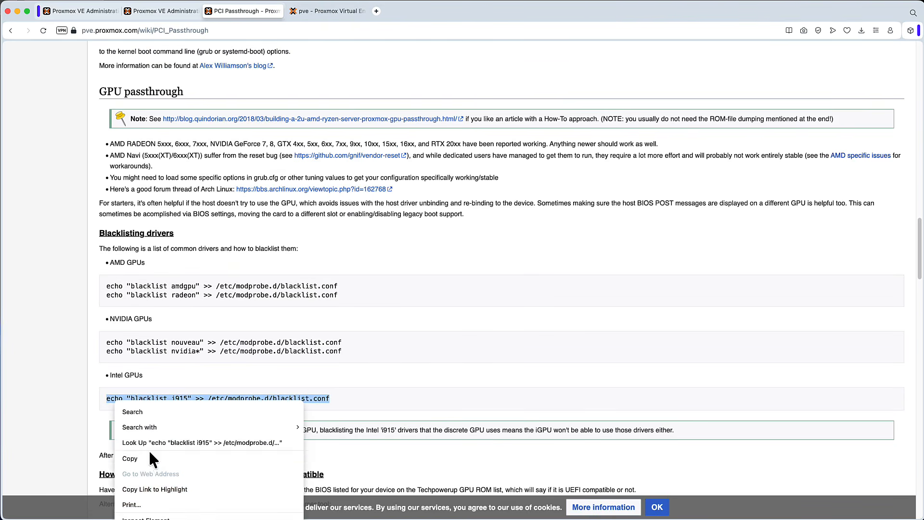
{"action": "left_click", "coordinate": [135, 458]}
{"action": "left_click", "coordinate": [327, 11]}
{"action": "right_click", "coordinate": [508, 469]}
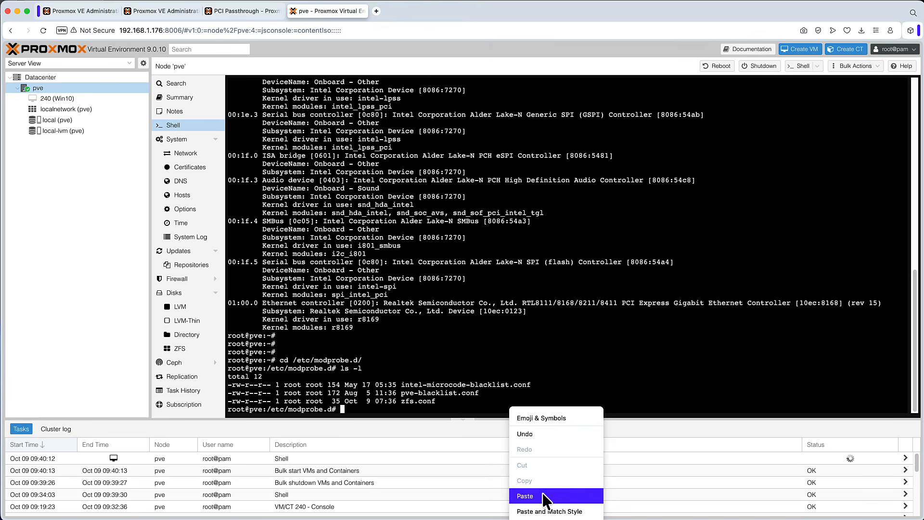
{"action": "left_click", "coordinate": [542, 492]}
{"action": "key", "text": "Return"}
{"action": "key", "text": "Return"}
{"action": "key", "text": "Return"}
Step: List /etc/modprobe.d/ again and display the contents of blacklist.conf with cat
{"action": "type", "text": "ls -l"}
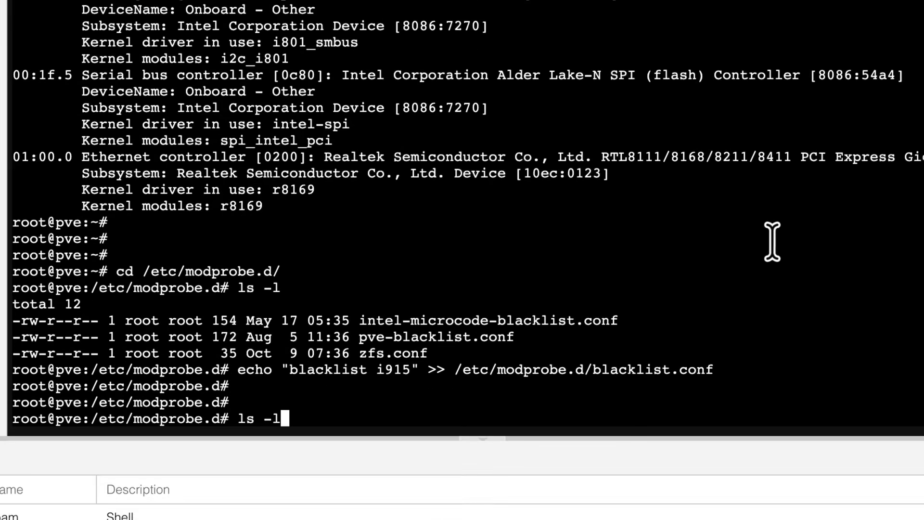
{"action": "key", "text": "Return"}
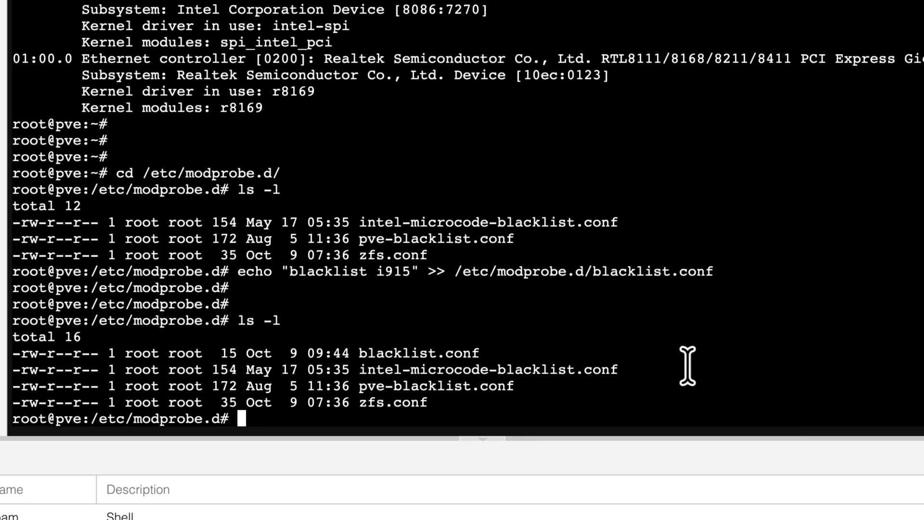
{"action": "left_click_drag", "start_coordinate": [478, 352], "coordinate": [374, 352]}
{"action": "left_click_drag", "start_coordinate": [633, 374], "coordinate": [626, 374]}
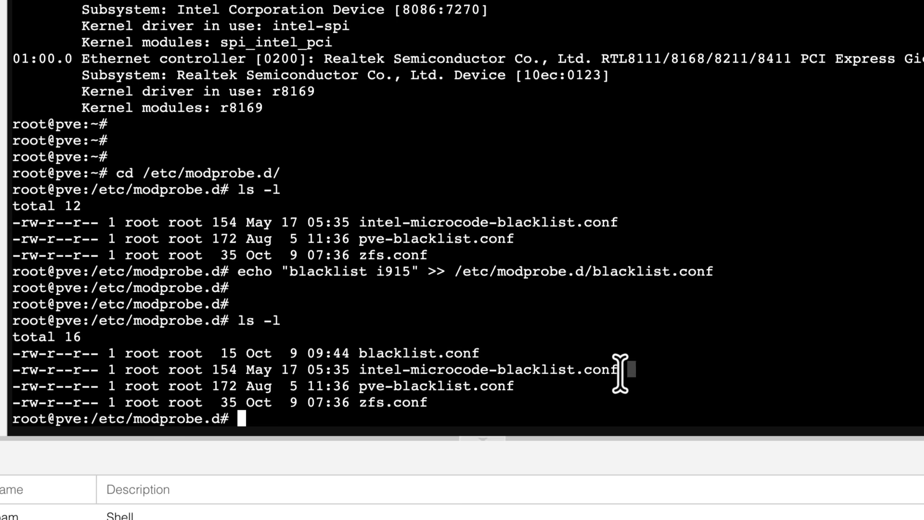
{"action": "type", "text": "cat blacklist.conf"}
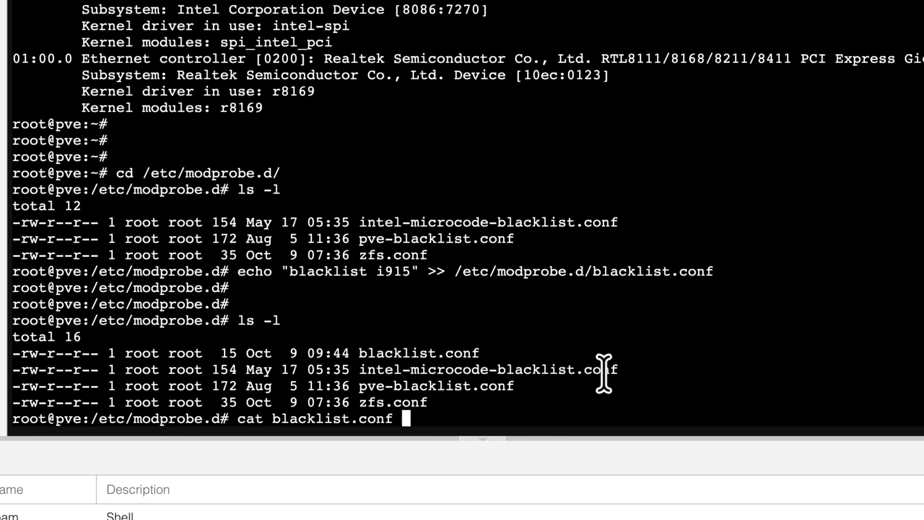
{"action": "key", "text": "Return"}
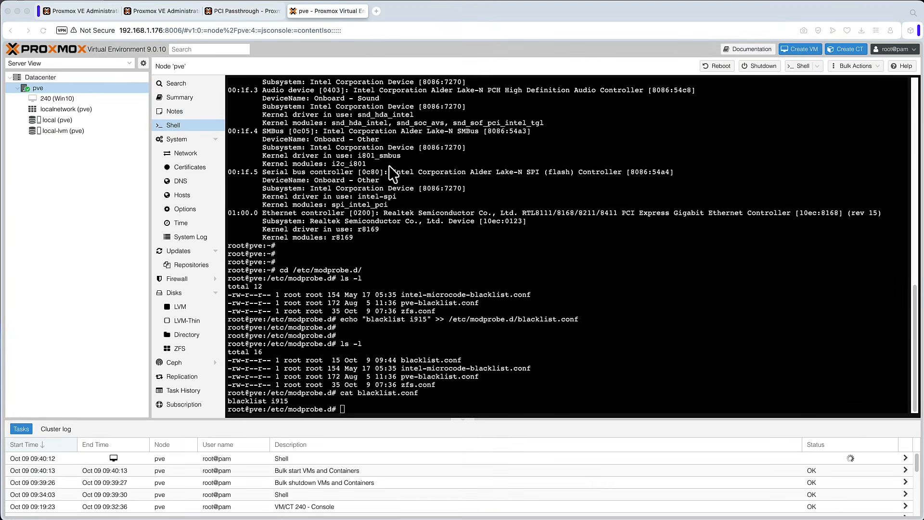
Step: Copy update-initramfs -u -k all from the admin guide, run it in the shell, then reboot the host
{"action": "left_click", "coordinate": [256, 11]}
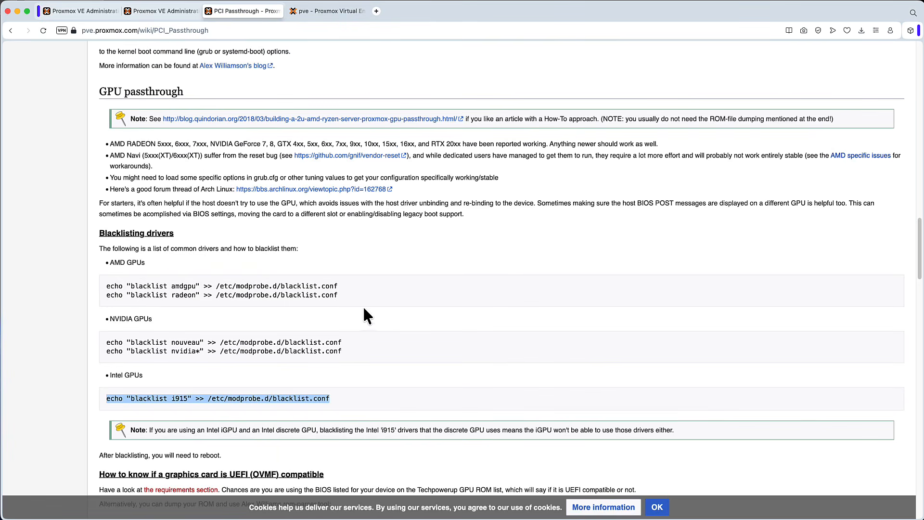
{"action": "left_click", "coordinate": [102, 11]}
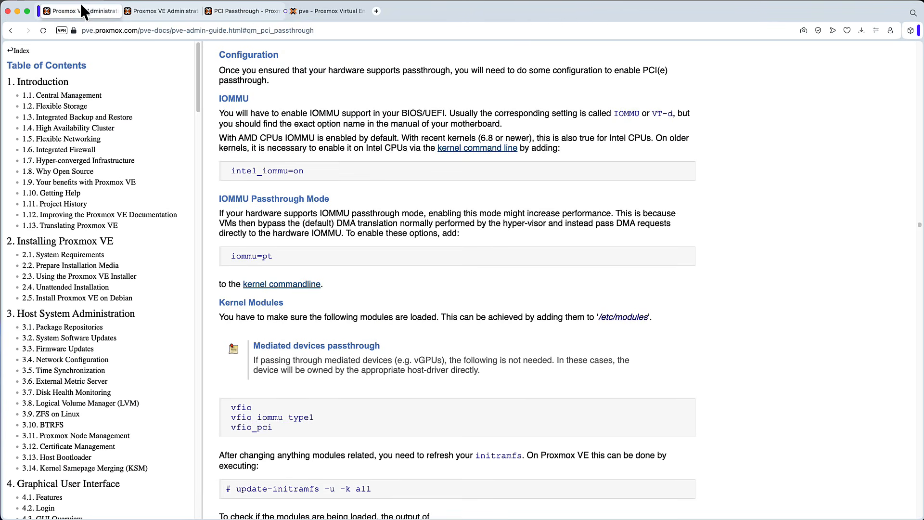
{"action": "scroll", "coordinate": [471, 262], "scroll_direction": "down", "scroll_amount": 3}
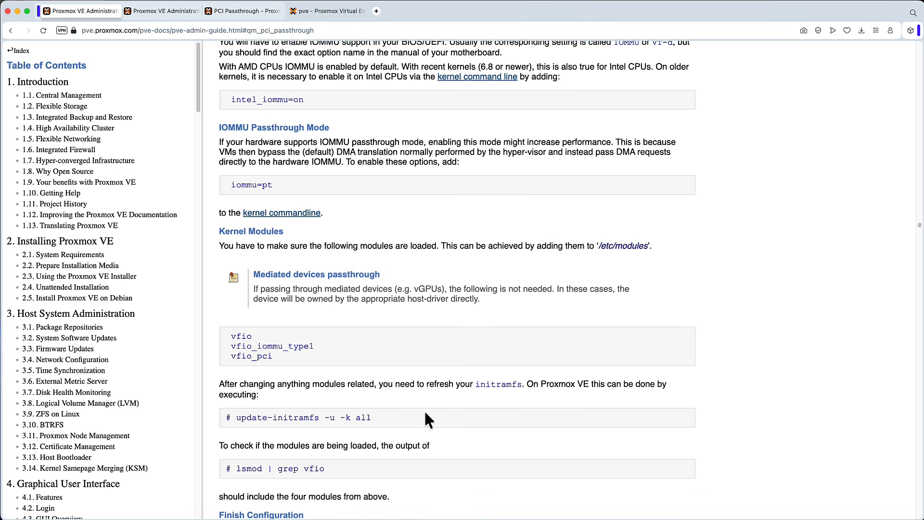
{"action": "left_click_drag", "start_coordinate": [387, 416], "coordinate": [236, 417]}
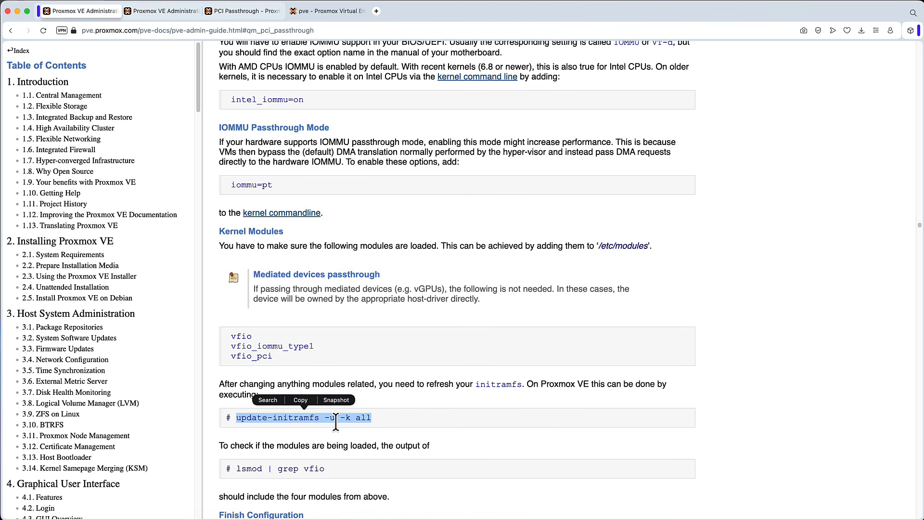
{"action": "right_click", "coordinate": [306, 417]}
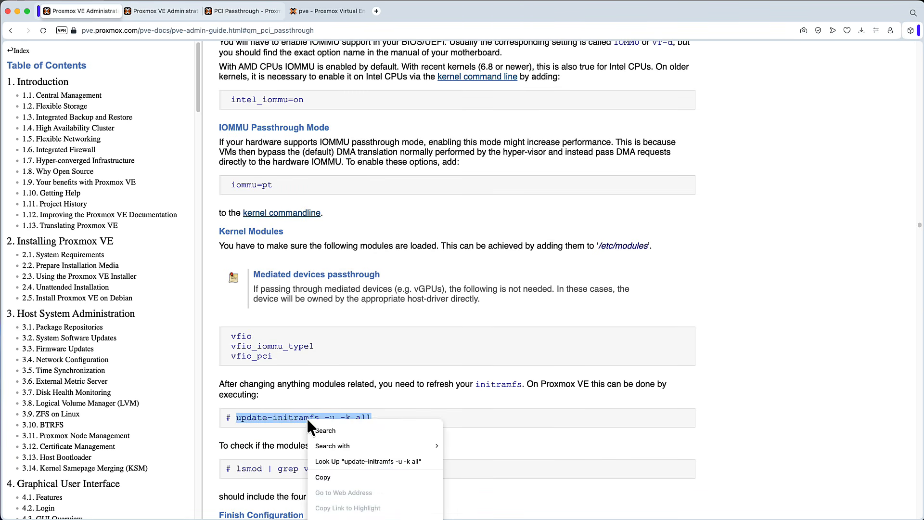
{"action": "left_click", "coordinate": [339, 475]}
{"action": "left_click", "coordinate": [324, 14]}
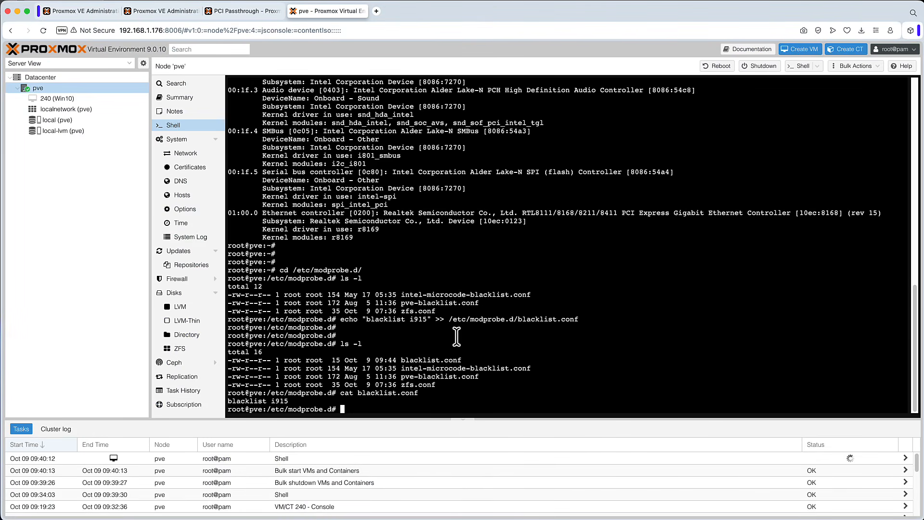
{"action": "right_click", "coordinate": [450, 405]}
{"action": "left_click", "coordinate": [489, 490]}
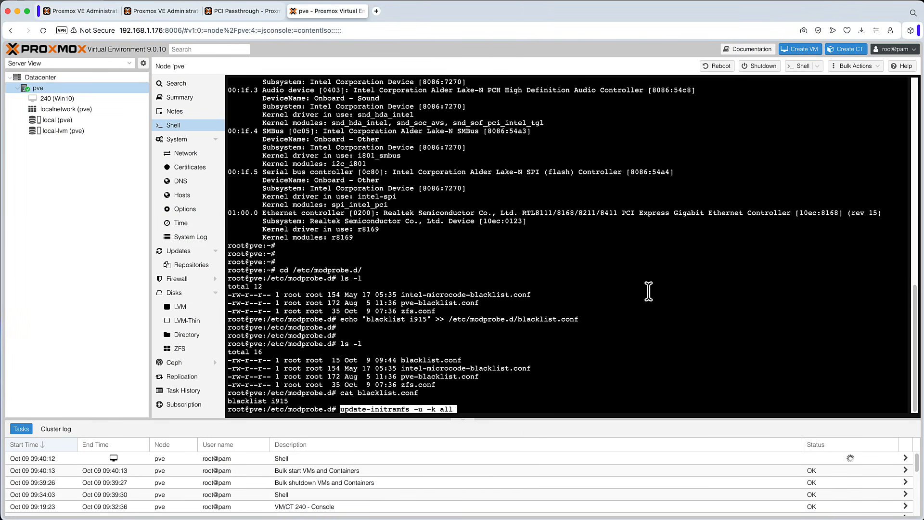
{"action": "key", "text": "Return"}
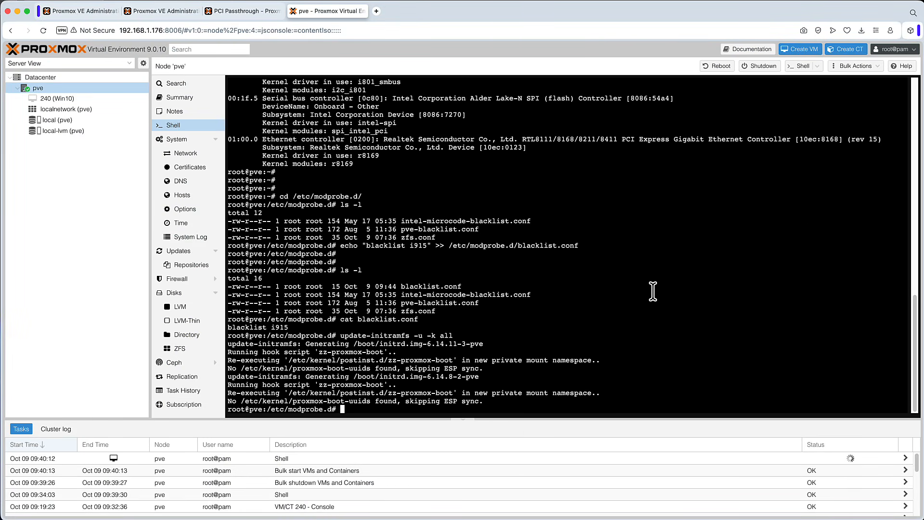
{"action": "type", "text": "reboot"}
{"action": "key", "text": "Return"}
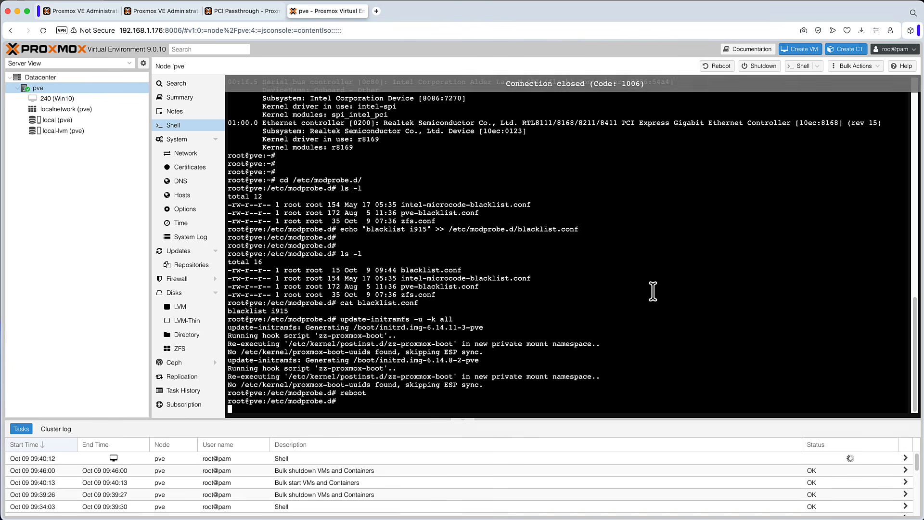
Step: Read further through the wiki page and the admin guide's Finish Configuration and Host Device Passthrough sections
{"action": "left_click", "coordinate": [247, 13]}
{"action": "scroll", "coordinate": [439, 204], "scroll_direction": "down", "scroll_amount": 10}
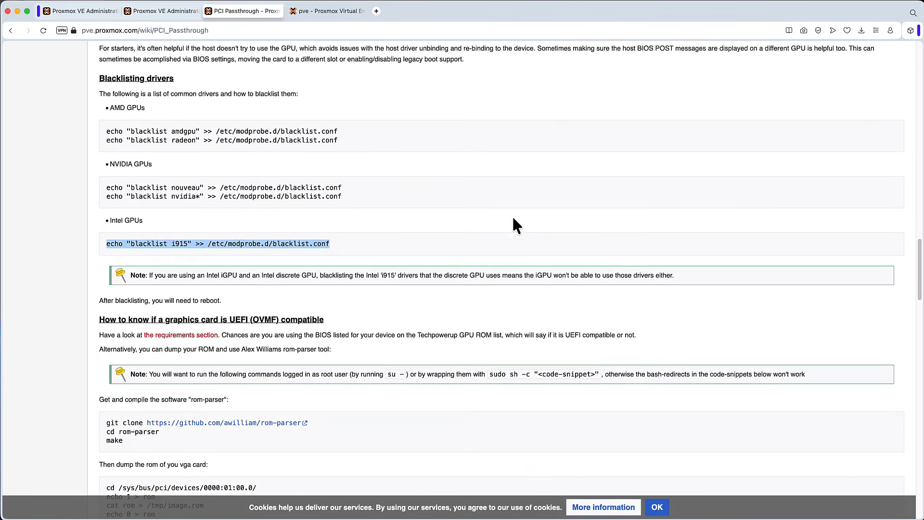
{"action": "scroll", "coordinate": [525, 220], "scroll_direction": "down", "scroll_amount": 9}
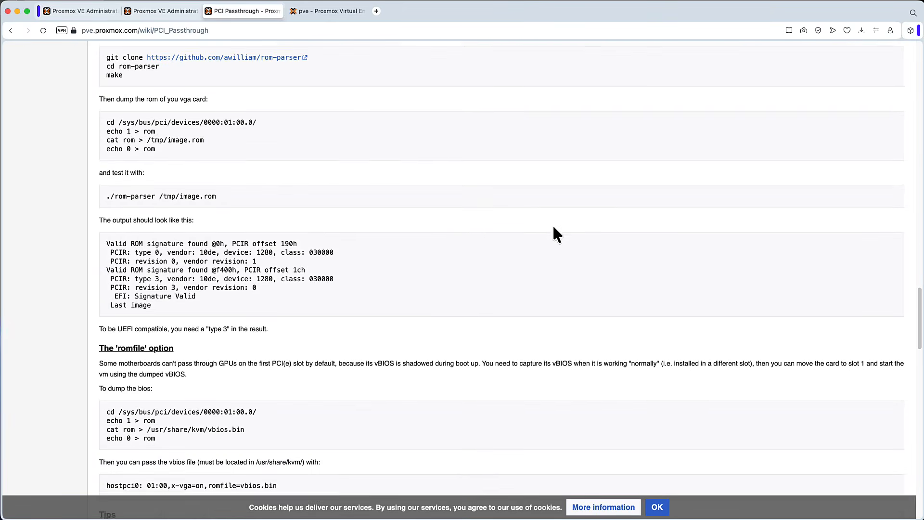
{"action": "scroll", "coordinate": [655, 210], "scroll_direction": "down", "scroll_amount": 9}
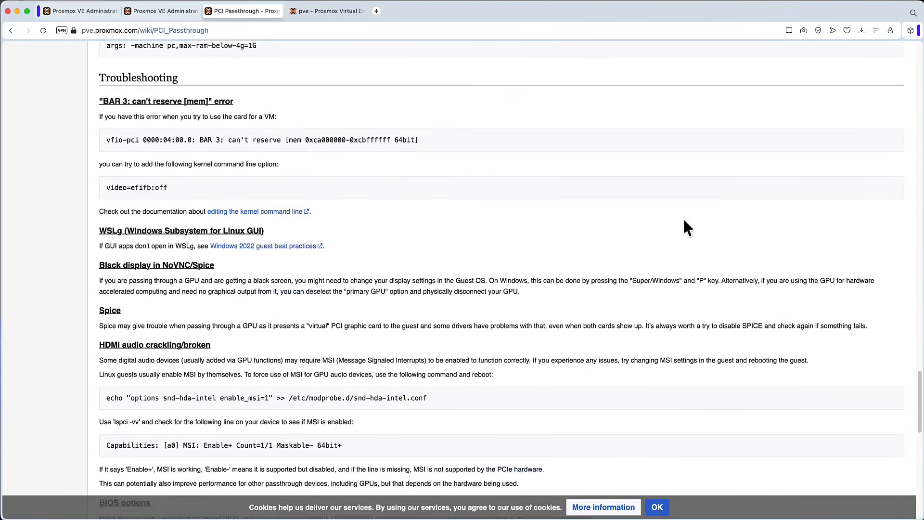
{"action": "left_click", "coordinate": [83, 10]}
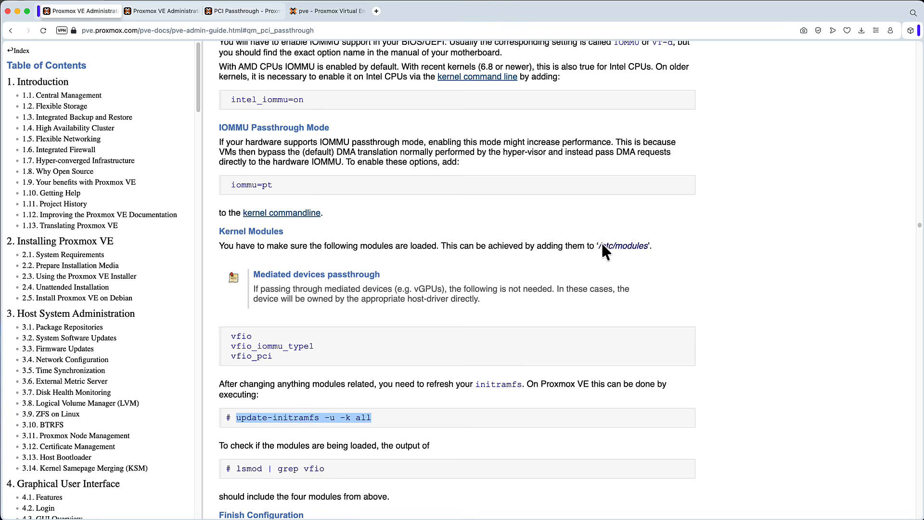
{"action": "scroll", "coordinate": [603, 244], "scroll_direction": "down", "scroll_amount": 5}
{"action": "scroll", "coordinate": [549, 278], "scroll_direction": "down", "scroll_amount": 5}
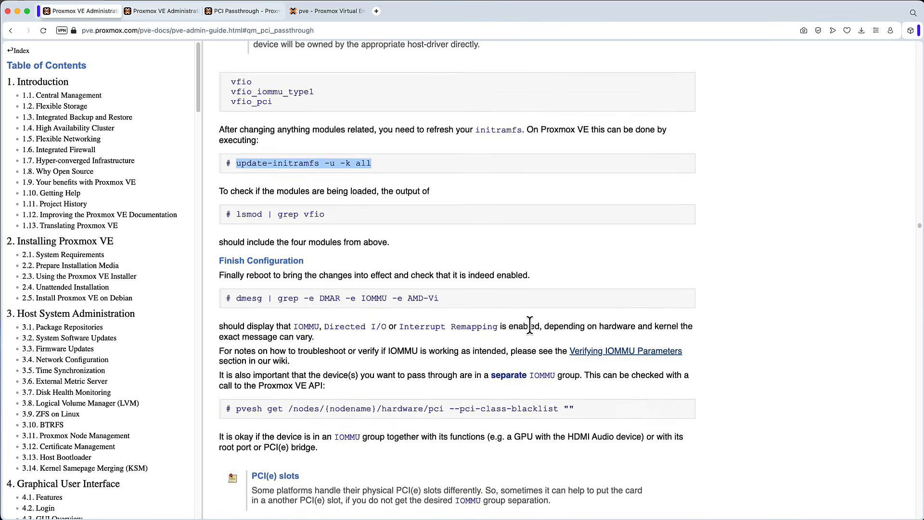
{"action": "left_click_drag", "start_coordinate": [311, 330], "coordinate": [400, 331]}
{"action": "scroll", "coordinate": [558, 296], "scroll_direction": "down", "scroll_amount": 3}
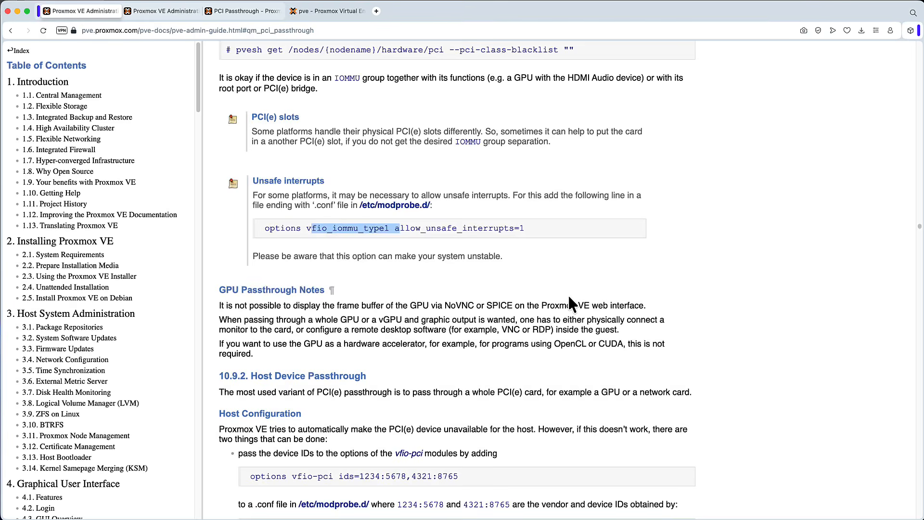
{"action": "scroll", "coordinate": [568, 294], "scroll_direction": "down", "scroll_amount": 5}
{"action": "left_click_drag", "start_coordinate": [576, 346], "coordinate": [243, 347]}
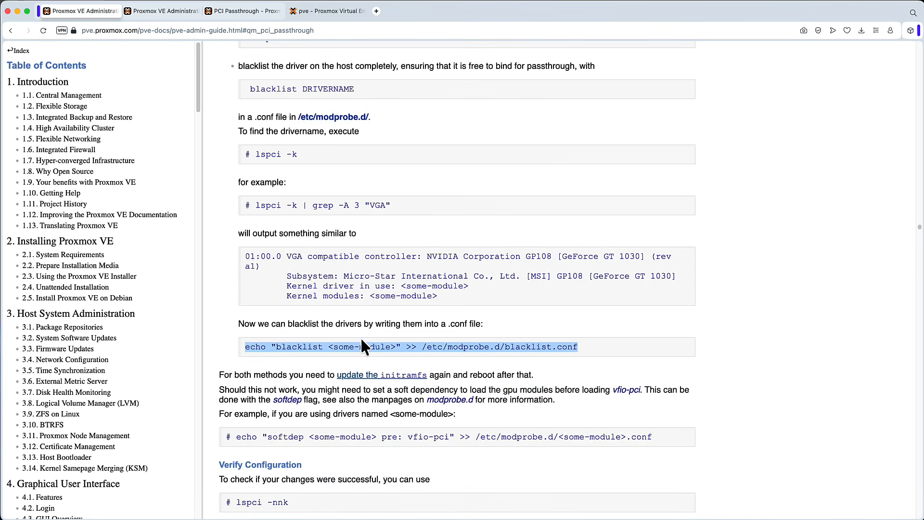
Step: Copy lspci -nnk from the admin guide's Verify Configuration section and run it in the host shell
{"action": "scroll", "coordinate": [448, 325], "scroll_direction": "down", "scroll_amount": 5}
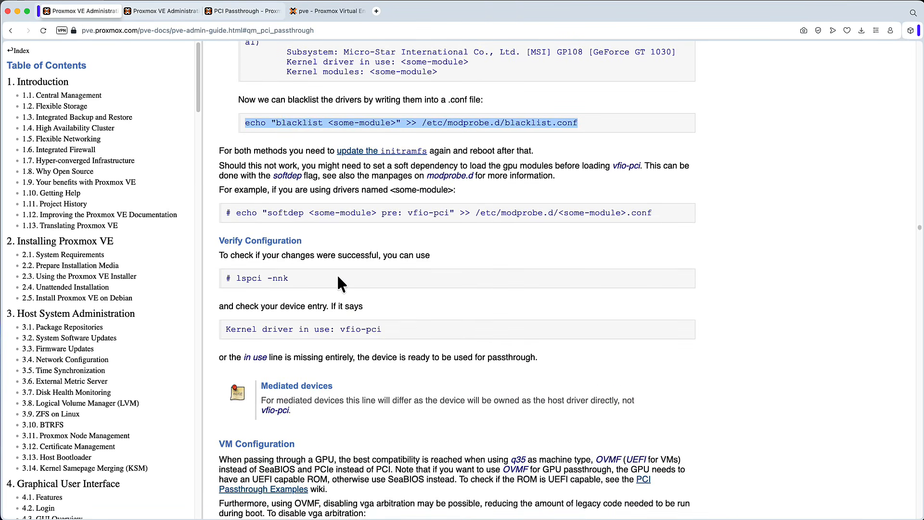
{"action": "left_click_drag", "start_coordinate": [303, 281], "coordinate": [237, 278]}
{"action": "left_click", "coordinate": [310, 323]}
{"action": "left_click_drag", "start_coordinate": [384, 330], "coordinate": [304, 330]}
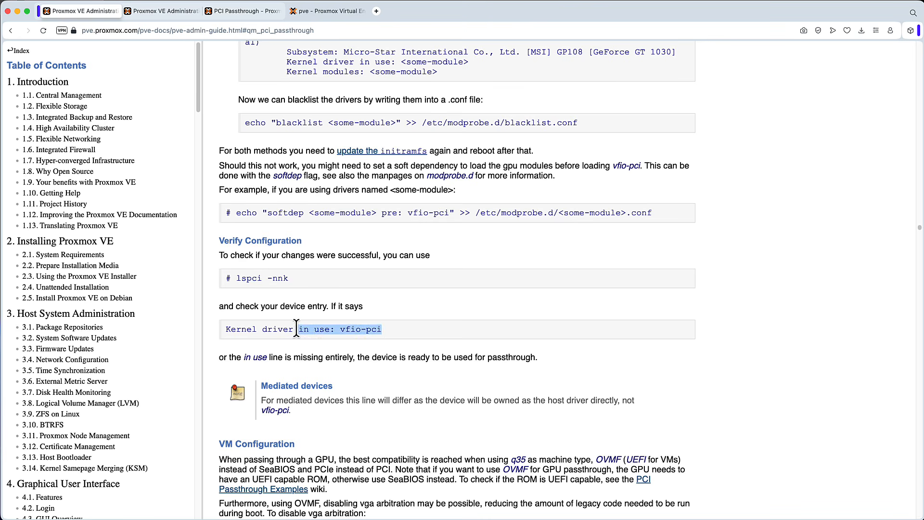
{"action": "left_click", "coordinate": [387, 336]}
{"action": "left_click_drag", "start_coordinate": [385, 331], "coordinate": [288, 330]}
{"action": "left_click", "coordinate": [270, 331]}
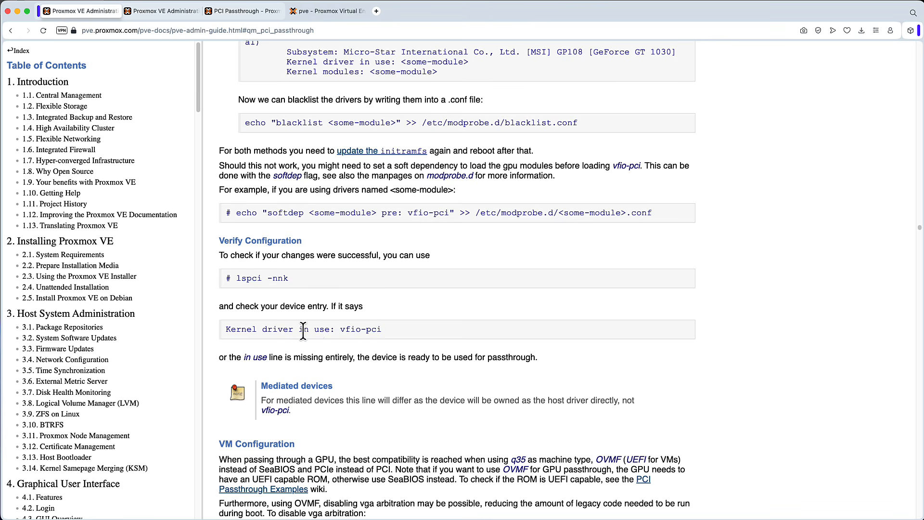
{"action": "left_click_drag", "start_coordinate": [289, 278], "coordinate": [242, 279]}
{"action": "right_click", "coordinate": [242, 280]}
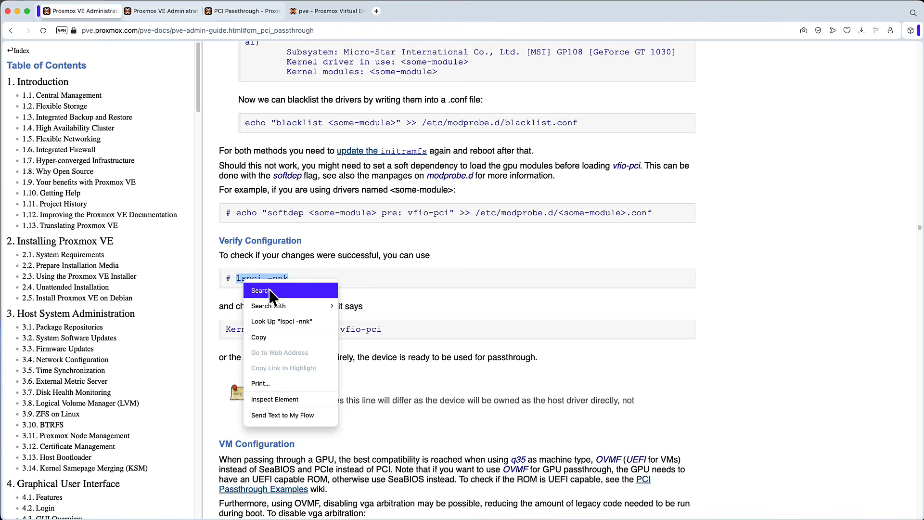
{"action": "left_click", "coordinate": [275, 336]}
{"action": "left_click", "coordinate": [327, 10]}
{"action": "left_click", "coordinate": [198, 126]}
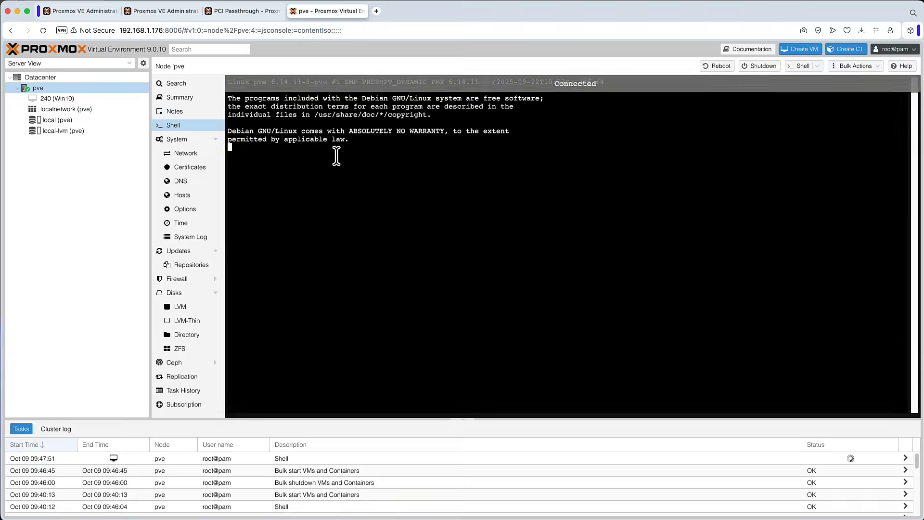
{"action": "right_click", "coordinate": [343, 156]}
{"action": "left_click", "coordinate": [380, 244]}
{"action": "key", "text": "Return"}
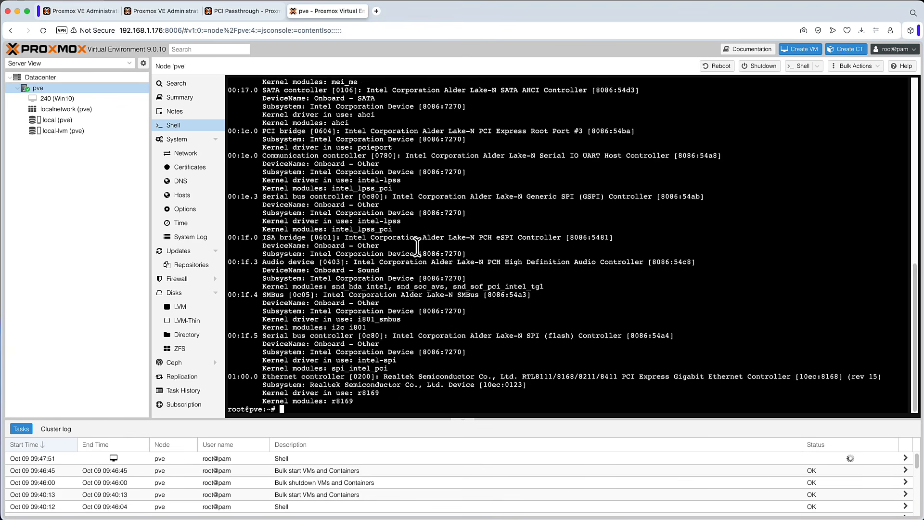
Step: Examine the VGA controller entry in the lspci output and compare it with the guide's expected kernel driver line
{"action": "left_click_drag", "start_coordinate": [379, 222], "coordinate": [173, 199]}
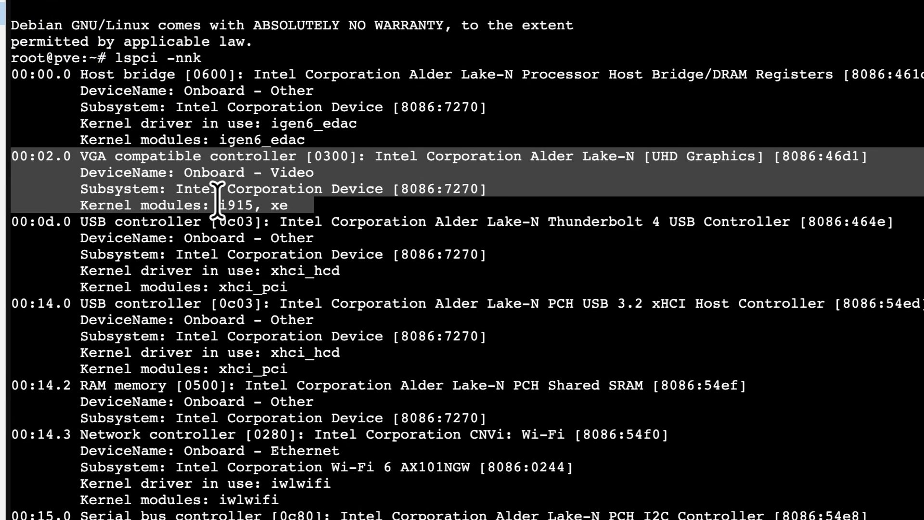
{"action": "left_click_drag", "start_coordinate": [115, 123], "coordinate": [310, 123]}
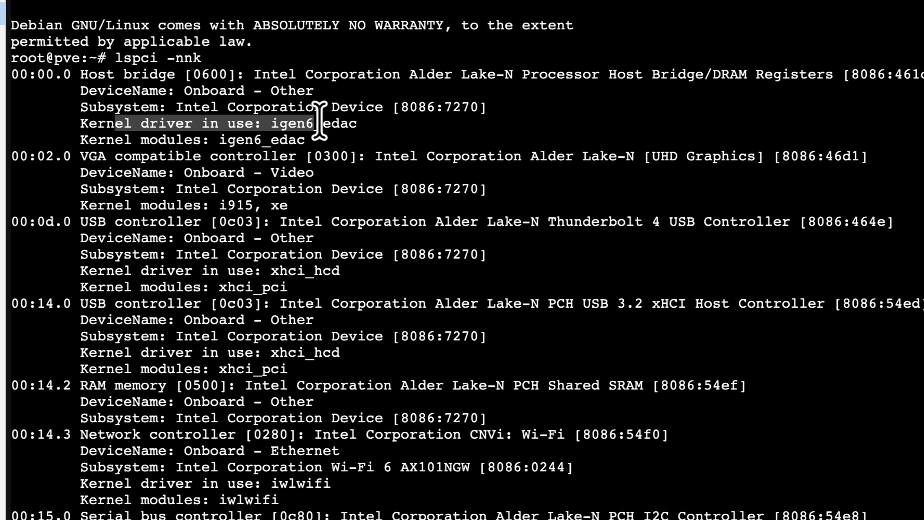
{"action": "left_click_drag", "start_coordinate": [263, 205], "coordinate": [221, 205]}
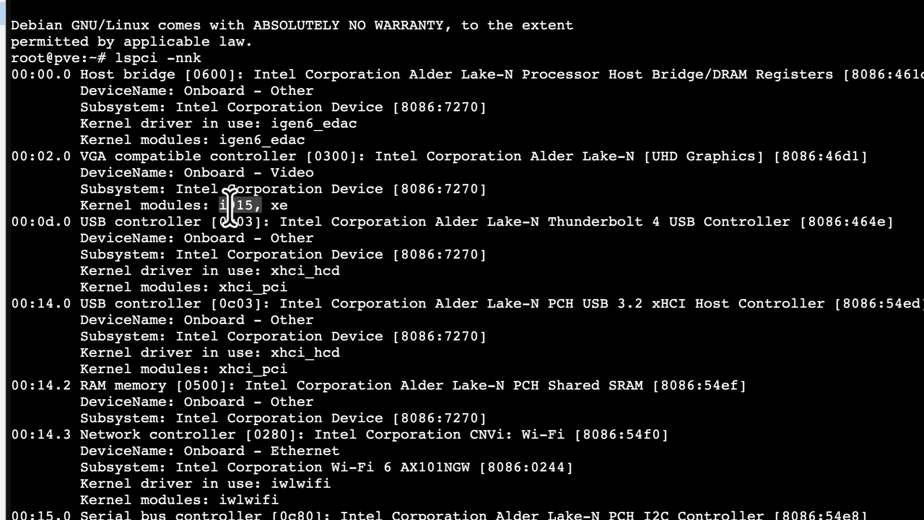
{"action": "left_click_drag", "start_coordinate": [305, 202], "coordinate": [2, 173]}
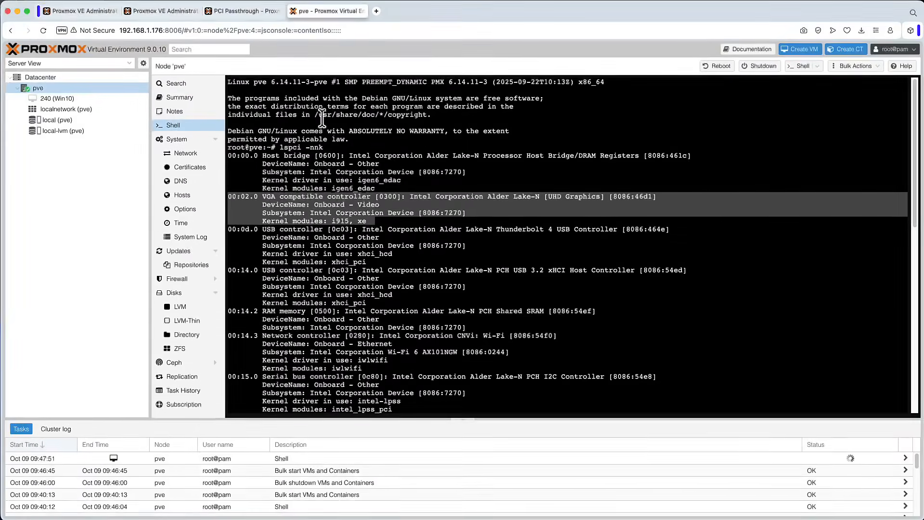
{"action": "left_click", "coordinate": [111, 10]}
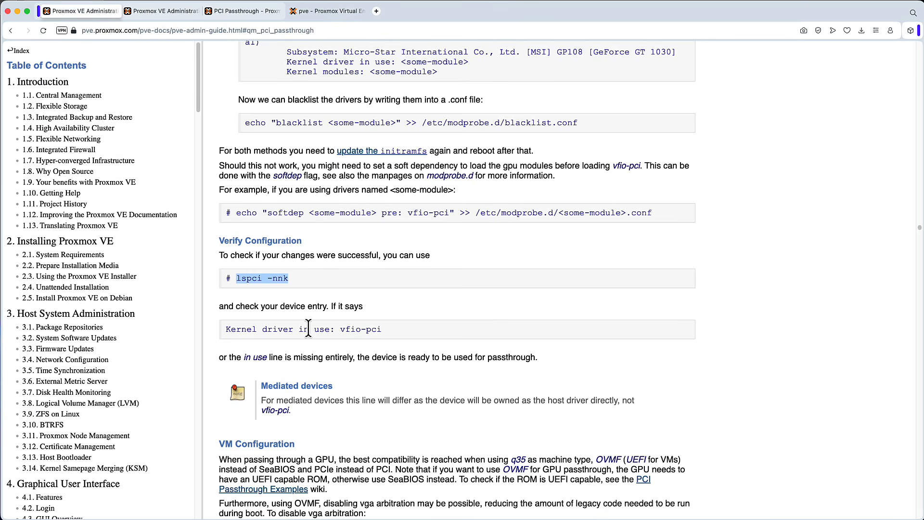
{"action": "left_click_drag", "start_coordinate": [341, 328], "coordinate": [382, 329]}
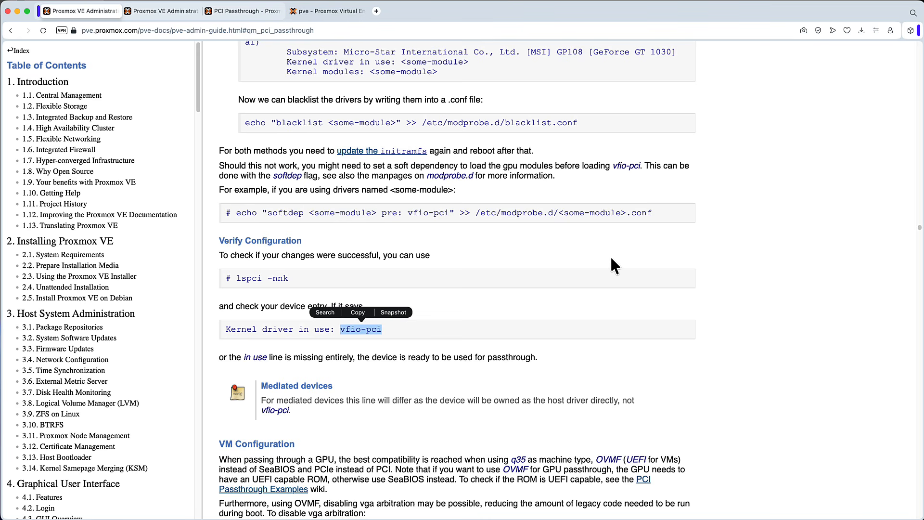
{"action": "scroll", "coordinate": [616, 253], "scroll_direction": "down", "scroll_amount": 6}
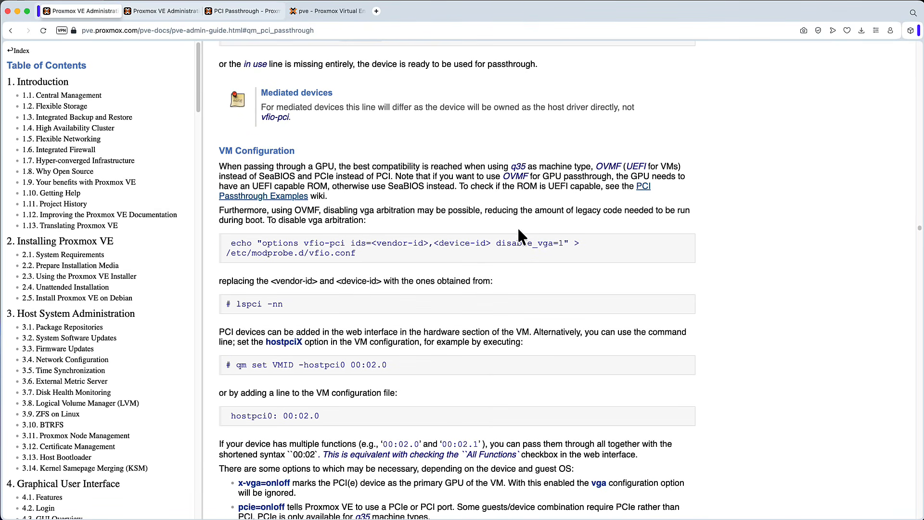
{"action": "left_click", "coordinate": [340, 16]}
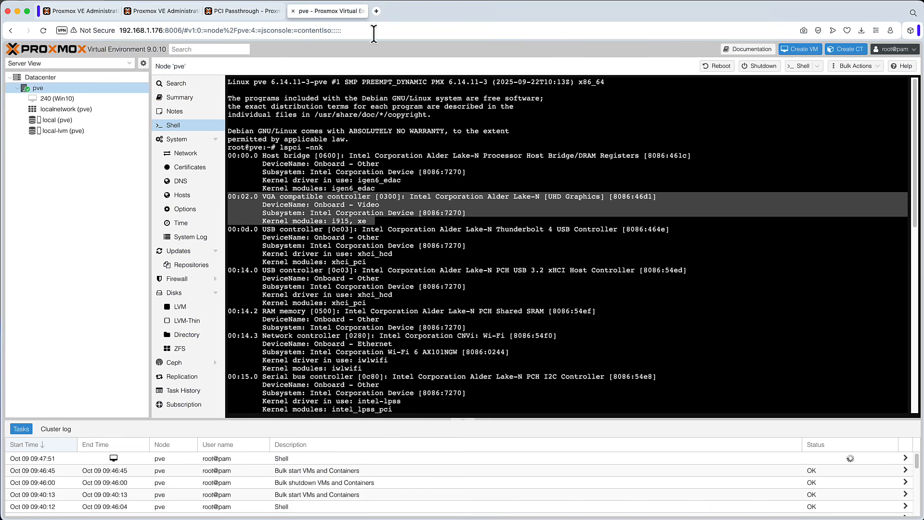
Step: Add raw PCI device 0000:00:02.0 to VM 240's hardware with PCI-Express enabled
{"action": "left_click", "coordinate": [68, 96]}
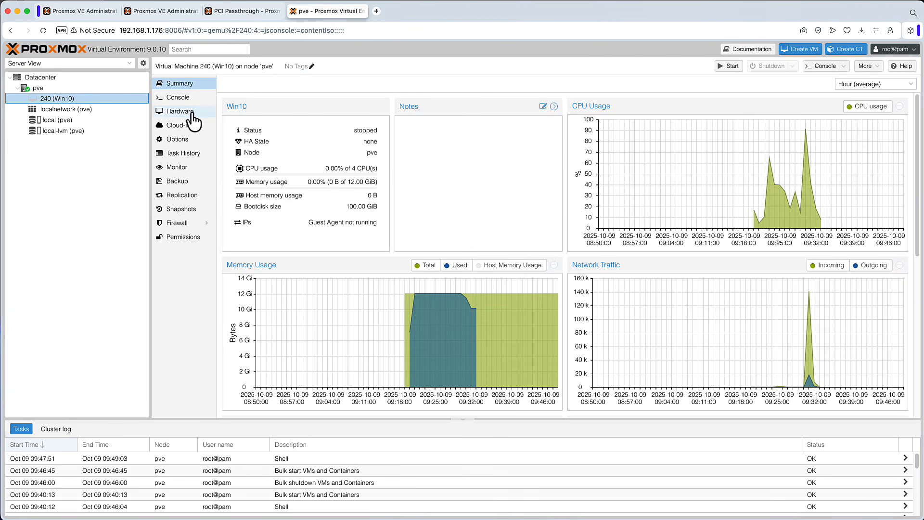
{"action": "left_click", "coordinate": [185, 112]}
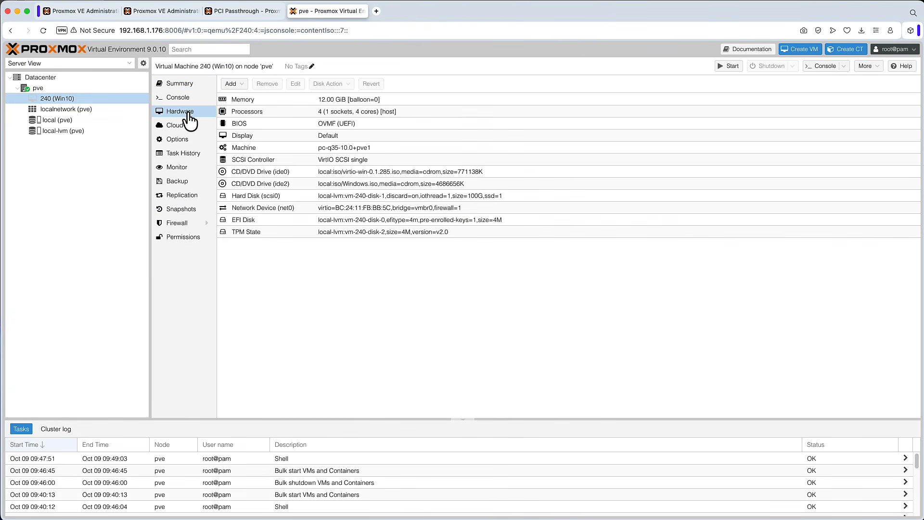
{"action": "left_click", "coordinate": [234, 85]}
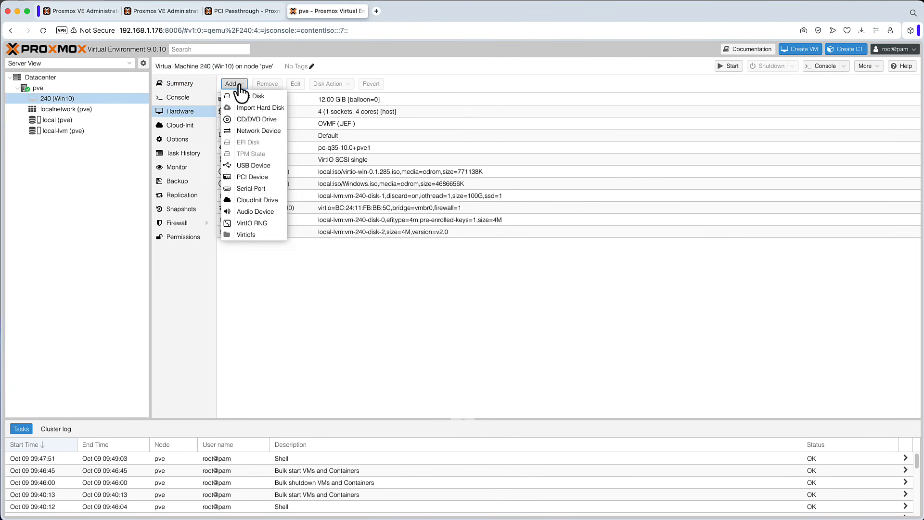
{"action": "left_click", "coordinate": [255, 176]}
{"action": "left_click", "coordinate": [327, 256]}
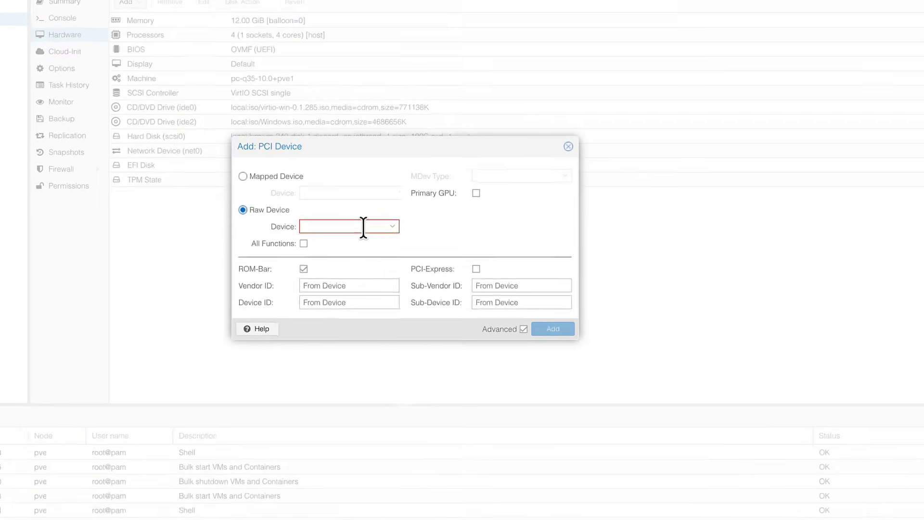
{"action": "left_click", "coordinate": [449, 271]}
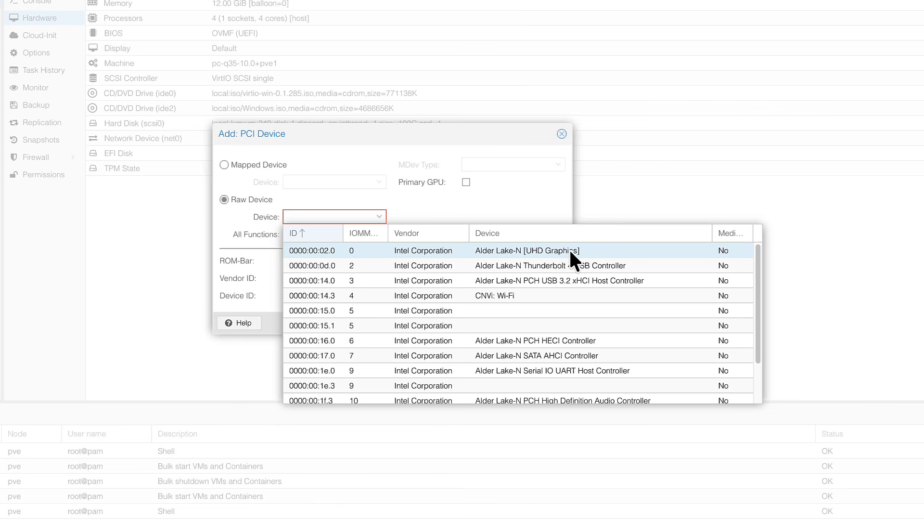
{"action": "left_click", "coordinate": [552, 251]}
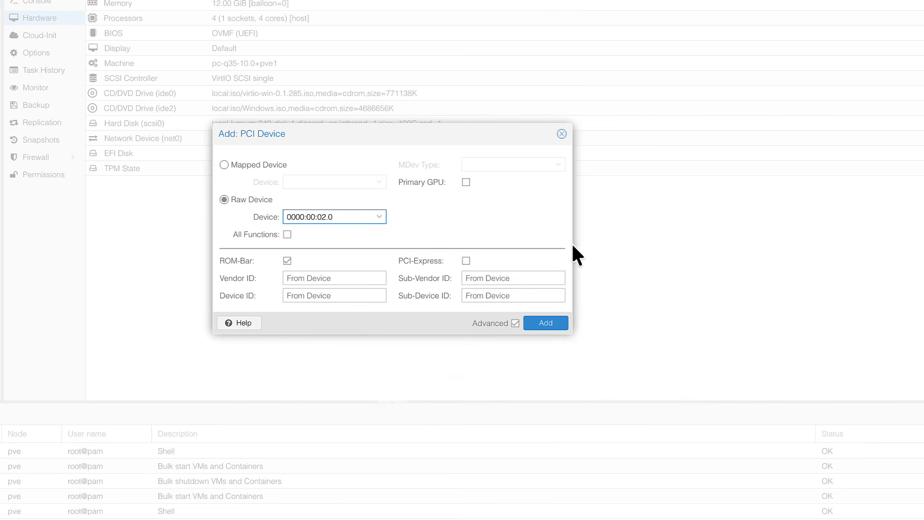
{"action": "left_click", "coordinate": [465, 261]}
{"action": "left_click", "coordinate": [465, 260]}
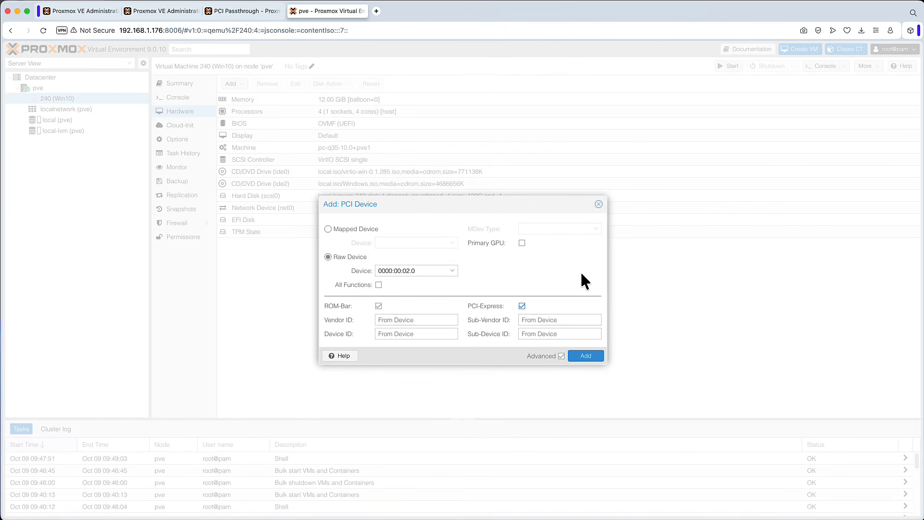
{"action": "left_click", "coordinate": [586, 356]}
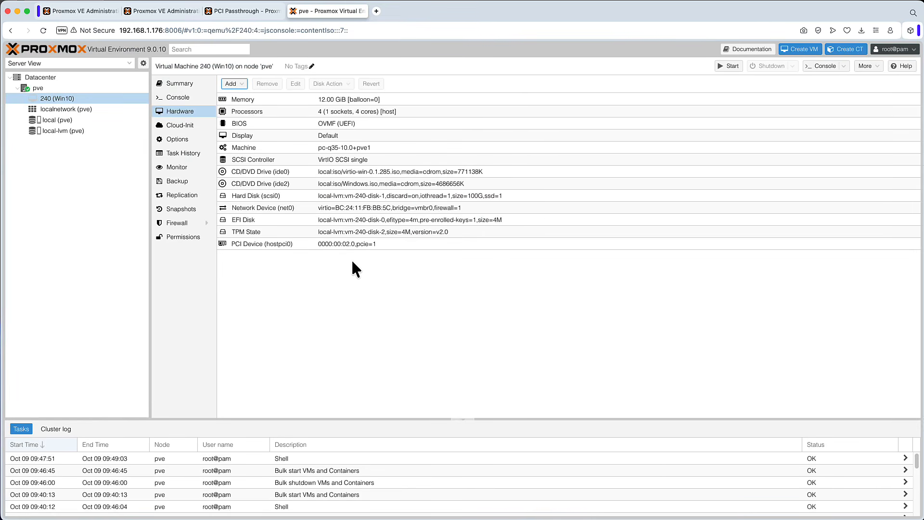
Step: Start VM 240, open its console window, and sign in to Windows with the account password
{"action": "left_click", "coordinate": [728, 66]}
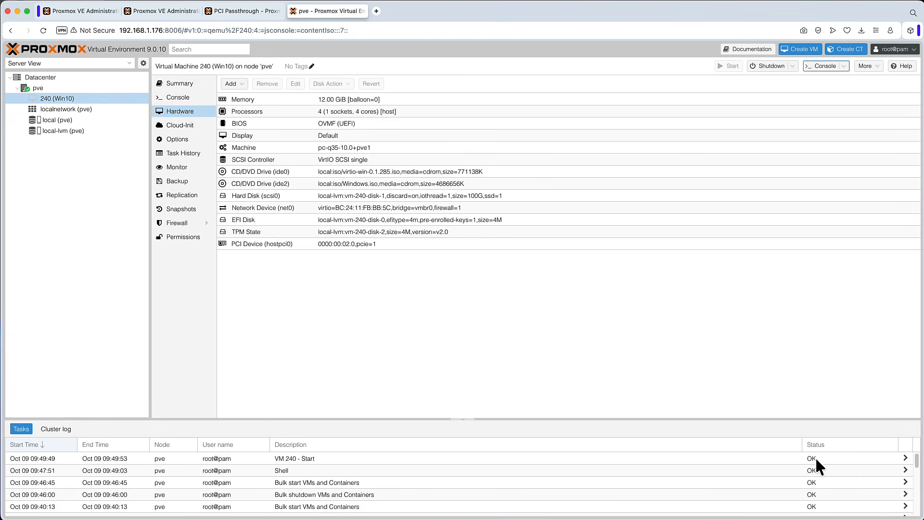
{"action": "double_click", "coordinate": [55, 99]}
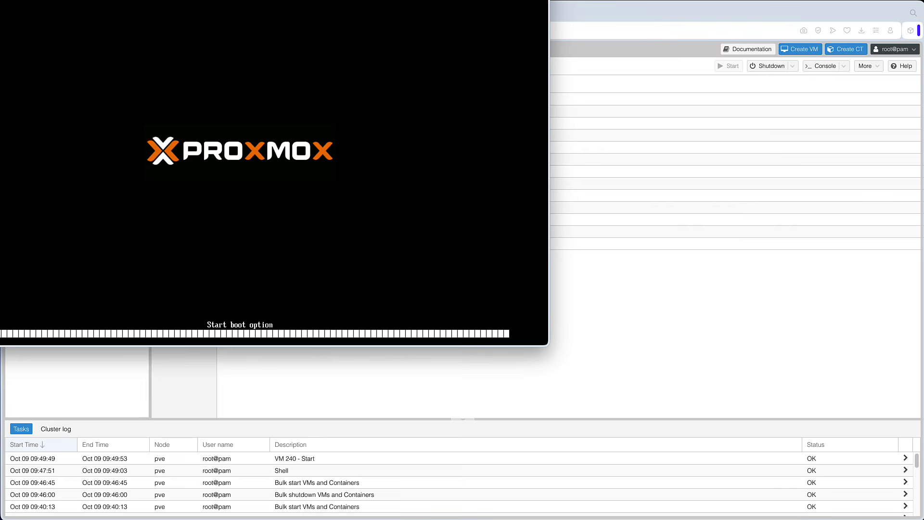
{"action": "left_click_drag", "start_coordinate": [228, 0], "coordinate": [441, 60]}
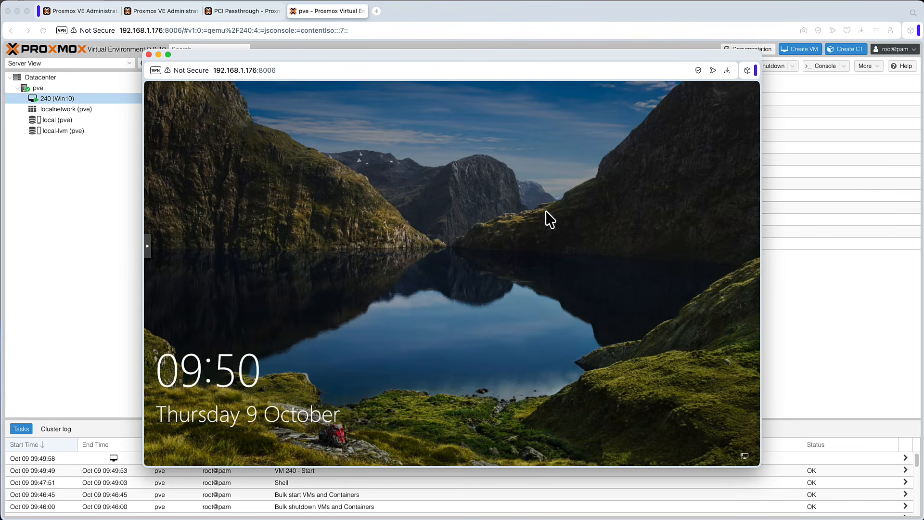
{"action": "left_click", "coordinate": [548, 221]}
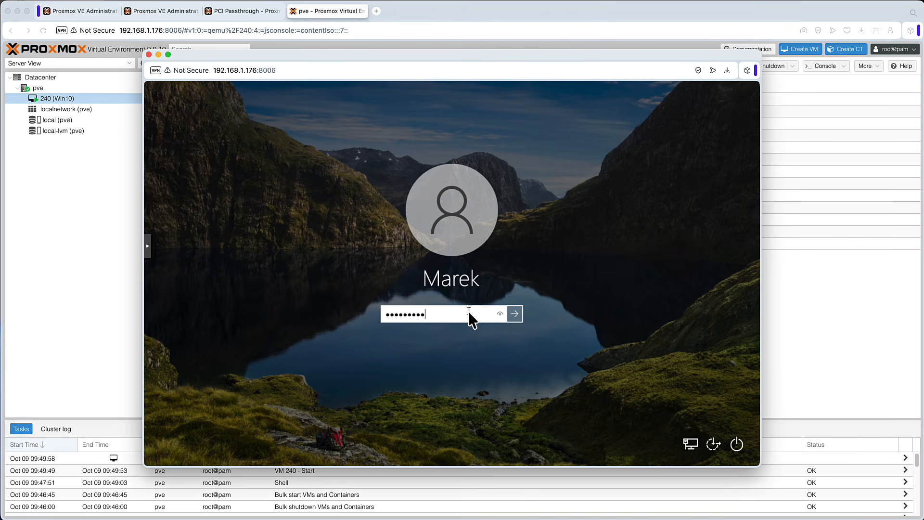
{"action": "key", "text": "Return"}
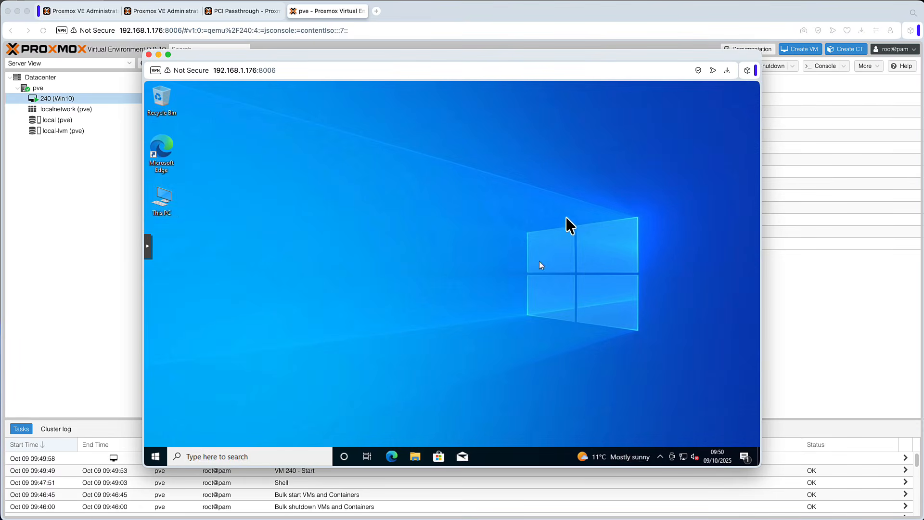
Step: Open Computer Management from This PC and select Device Manager
{"action": "right_click", "coordinate": [165, 196]}
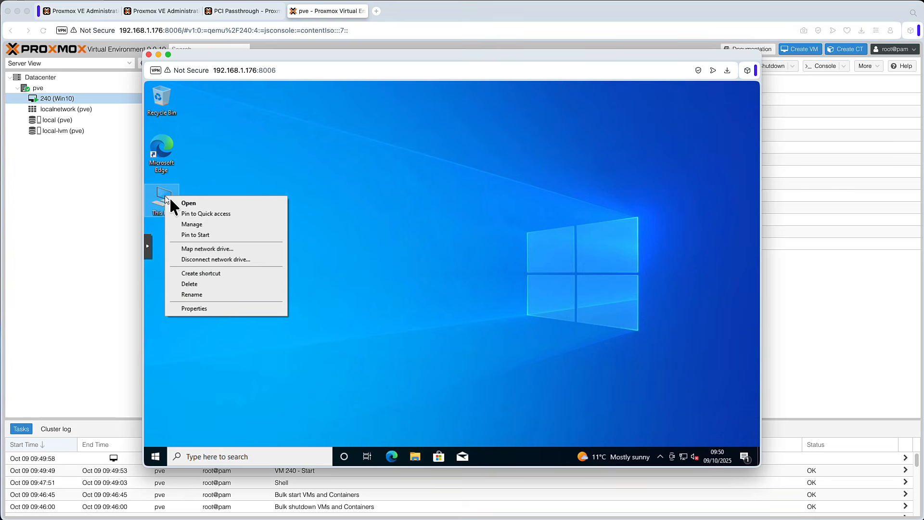
{"action": "left_click", "coordinate": [212, 224]}
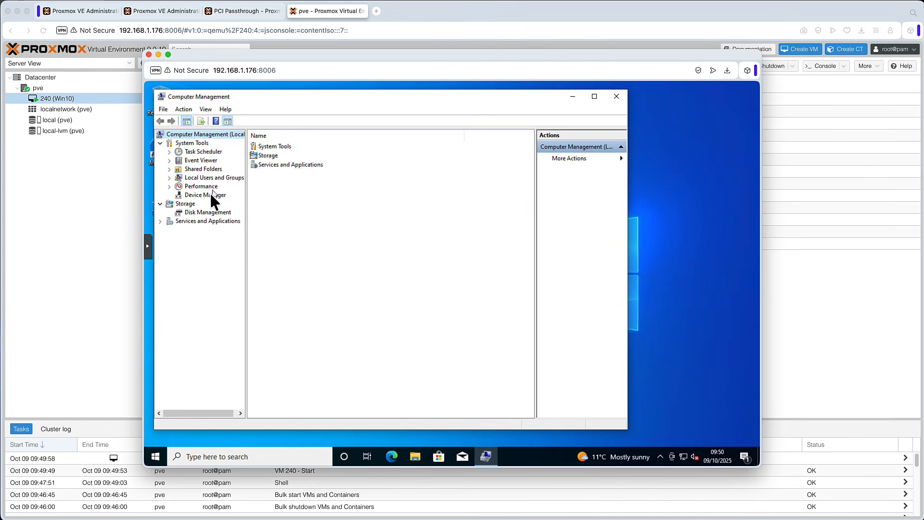
{"action": "left_click", "coordinate": [210, 194]}
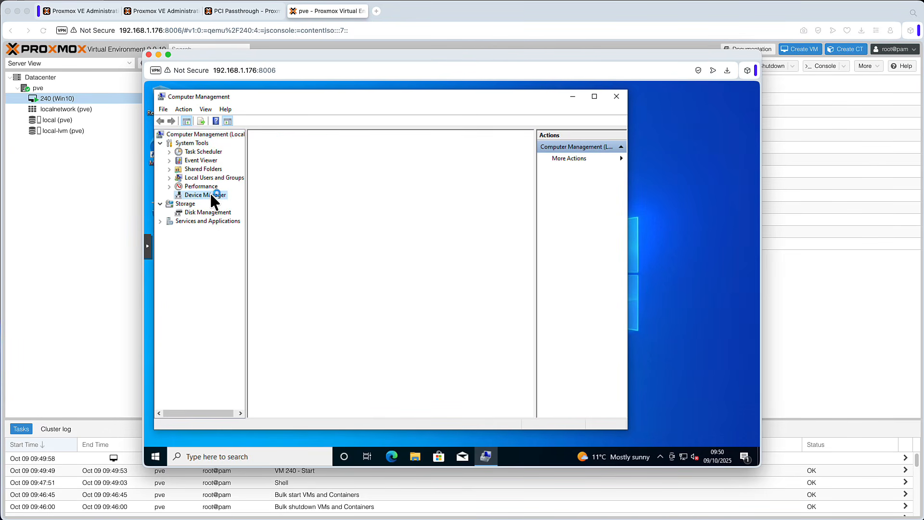
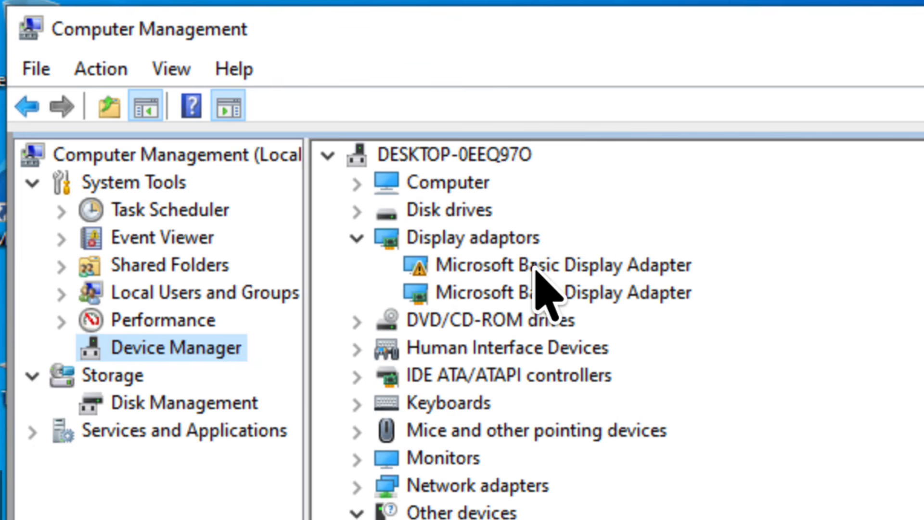
Step: Open the properties of the display adapter with the warning icon and read its device status
{"action": "right_click", "coordinate": [533, 266]}
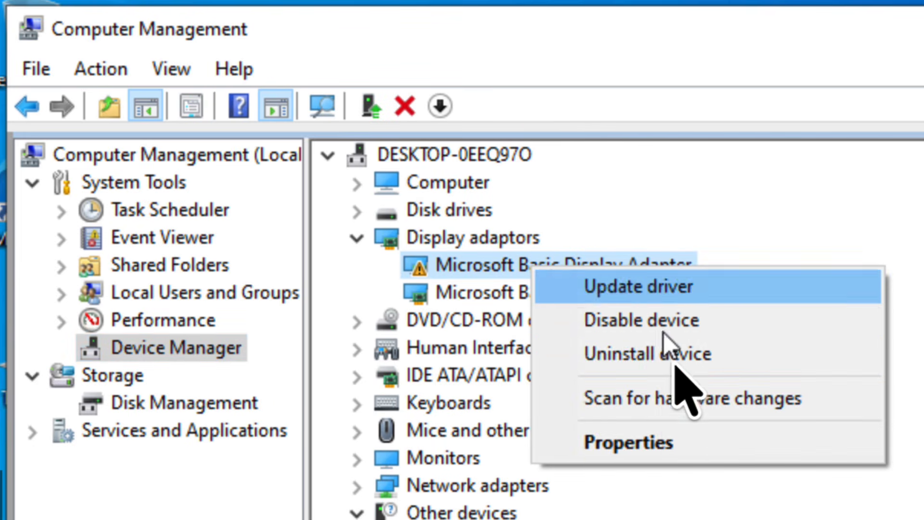
{"action": "left_click", "coordinate": [654, 442]}
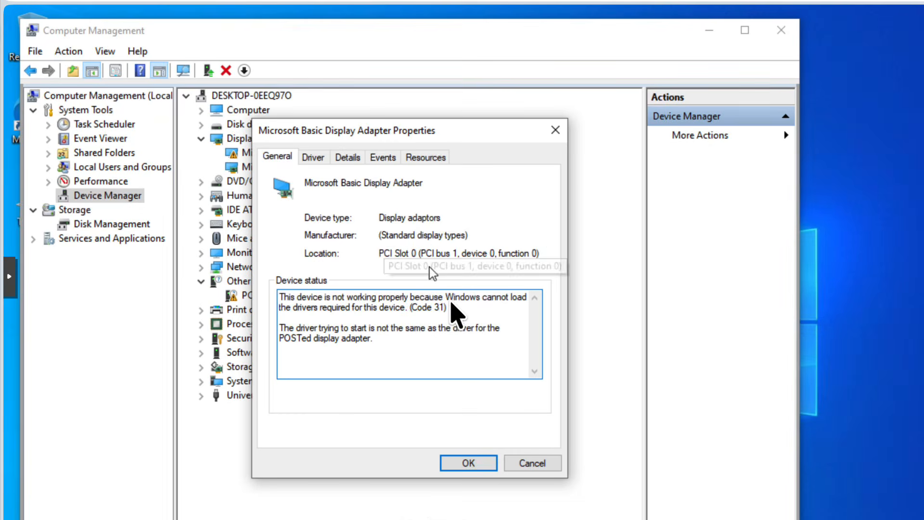
{"action": "left_click_drag", "start_coordinate": [450, 306], "coordinate": [401, 307]}
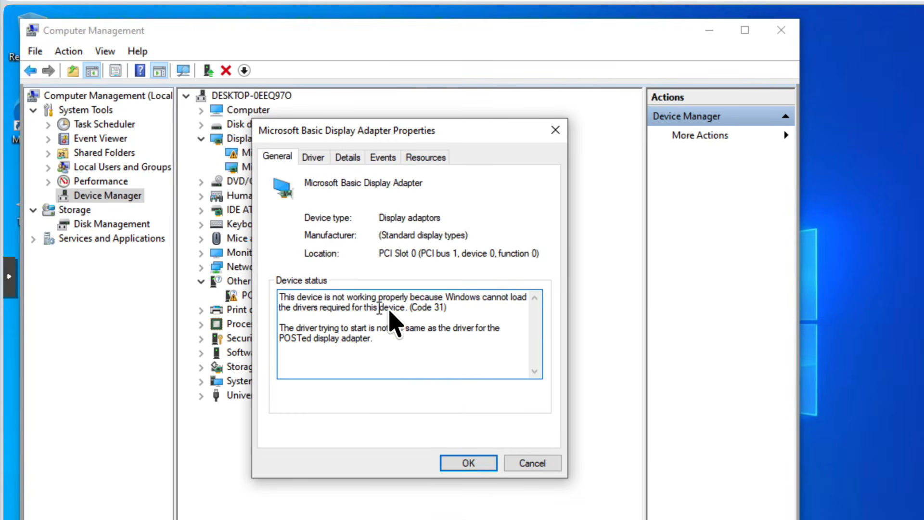
{"action": "left_click", "coordinate": [473, 467]}
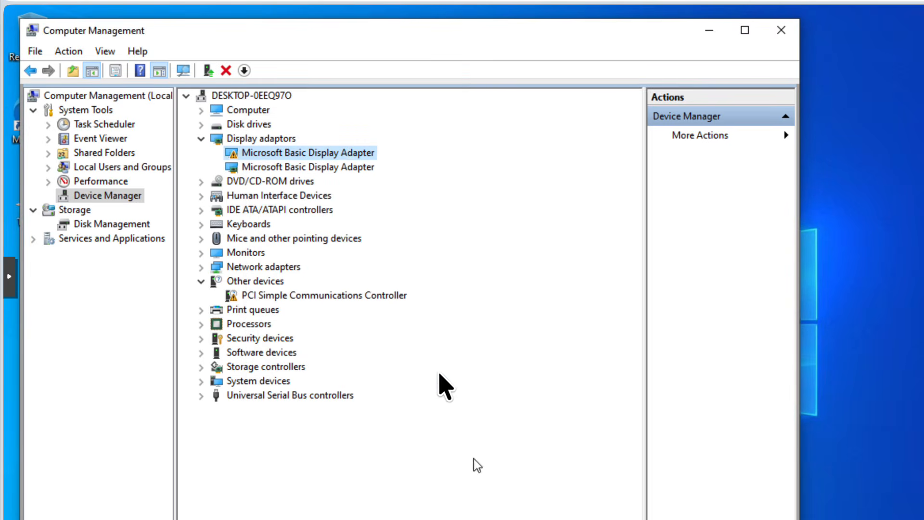
Step: Try to update the warning display adapter's driver by browsing to the virtio-win CD drive (D:)
{"action": "right_click", "coordinate": [330, 155]}
{"action": "left_click", "coordinate": [376, 164]}
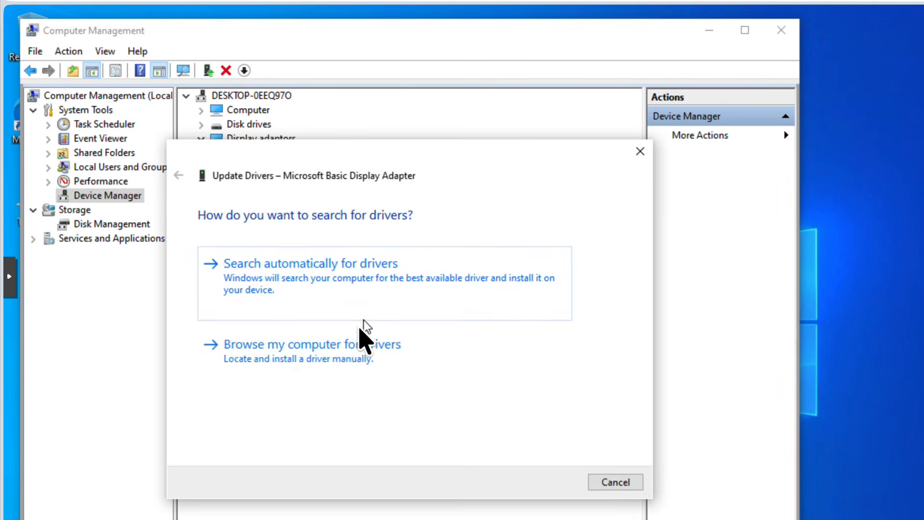
{"action": "left_click", "coordinate": [360, 332]}
{"action": "left_click", "coordinate": [532, 282]}
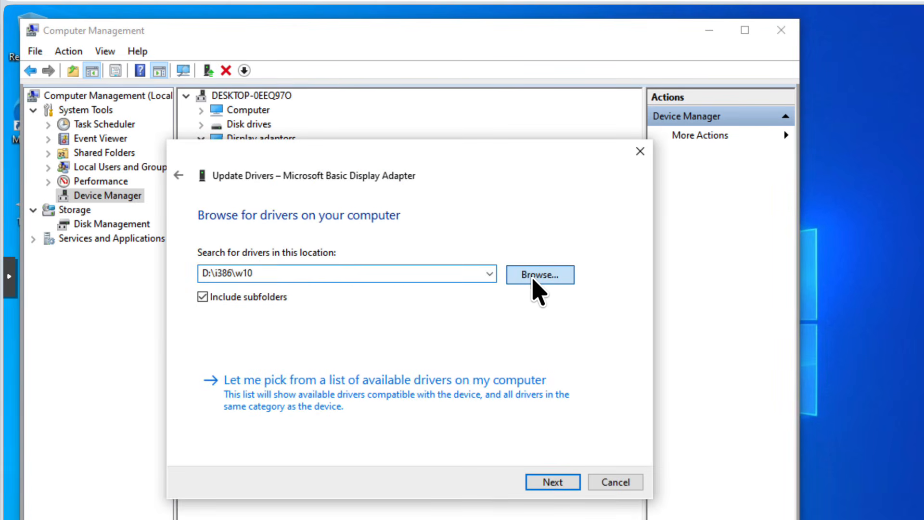
{"action": "left_click", "coordinate": [526, 349]}
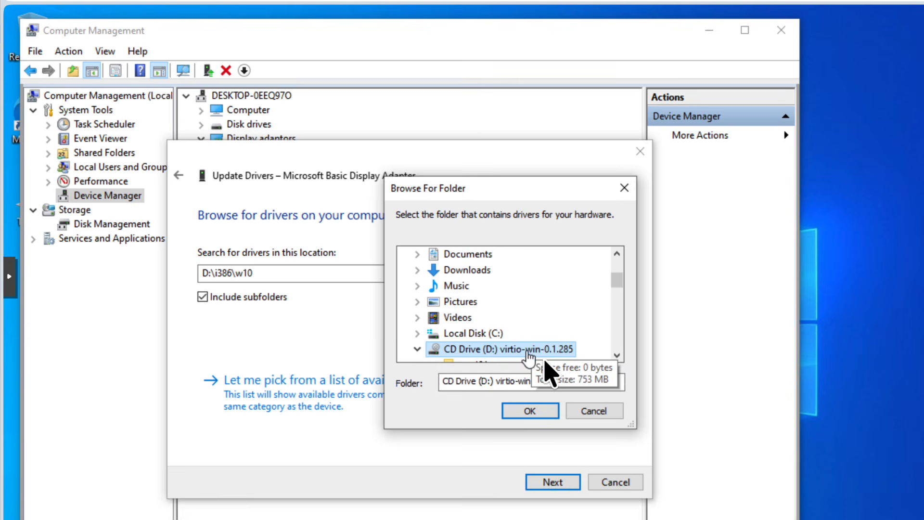
{"action": "left_click", "coordinate": [545, 410]}
{"action": "left_click", "coordinate": [568, 482]}
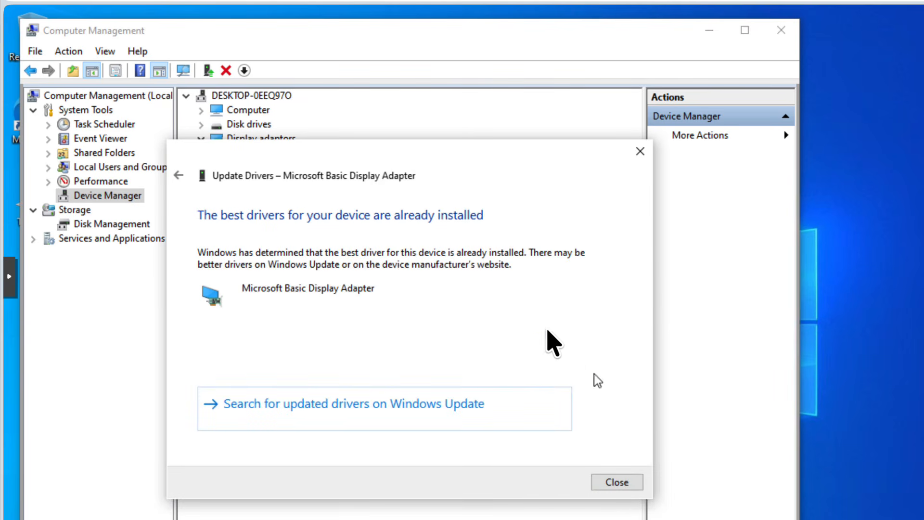
{"action": "left_click", "coordinate": [622, 483]}
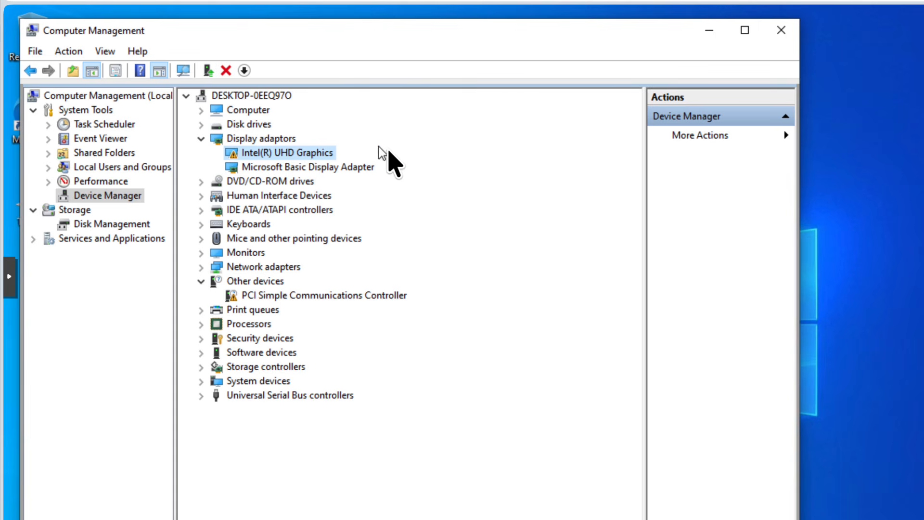
Step: Open the Intel(R) UHD Graphics properties and read its device status message
{"action": "right_click", "coordinate": [317, 157]}
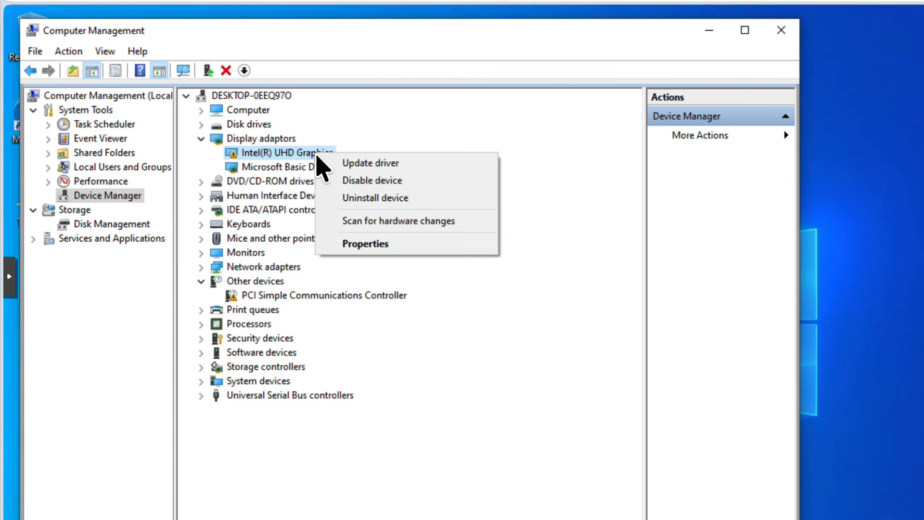
{"action": "left_click", "coordinate": [389, 245]}
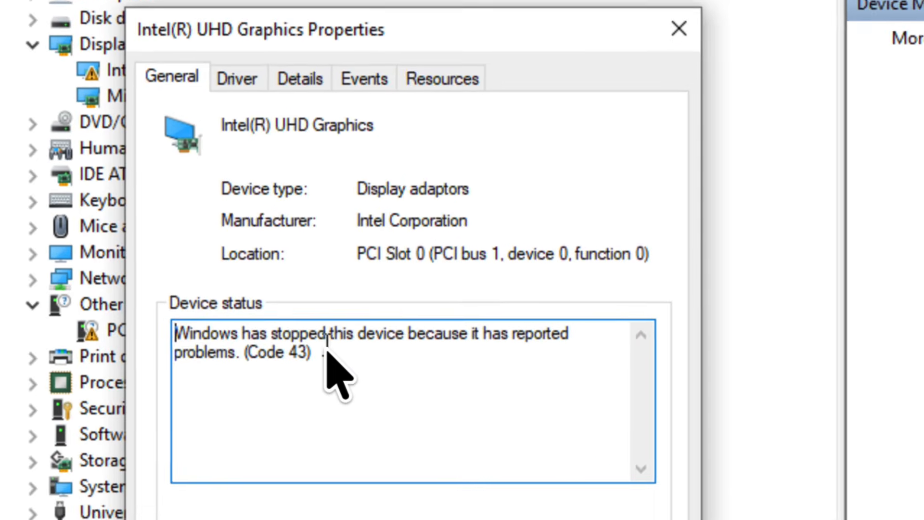
{"action": "left_click_drag", "start_coordinate": [356, 307], "coordinate": [278, 294]}
{"action": "left_click", "coordinate": [343, 350]}
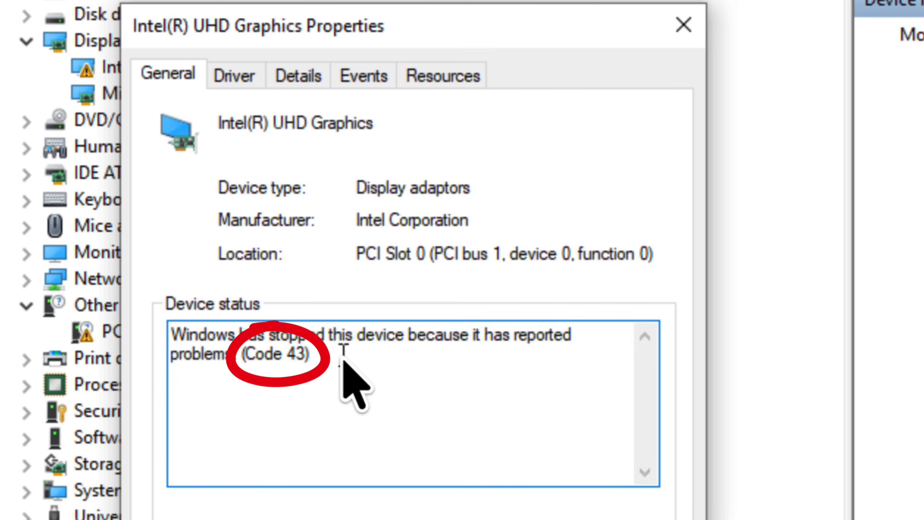
{"action": "left_click_drag", "start_coordinate": [343, 355], "coordinate": [236, 339]}
{"action": "left_click", "coordinate": [388, 357]}
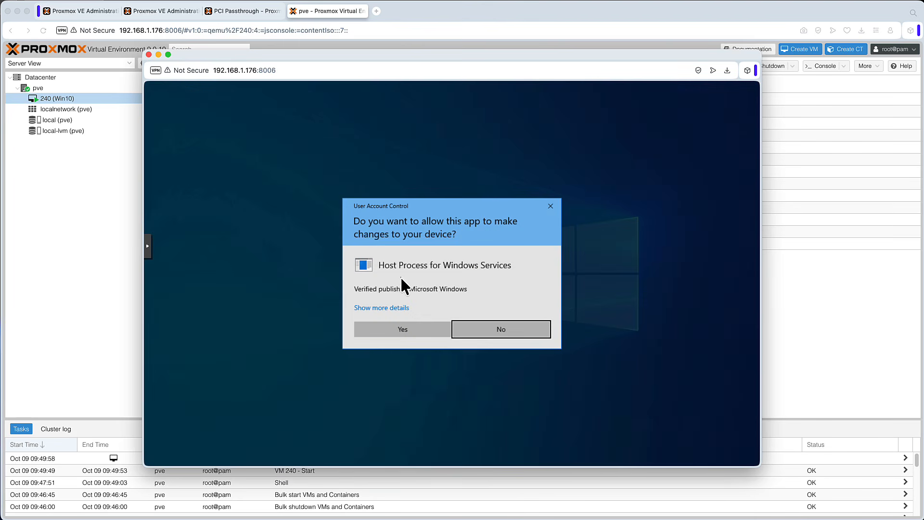
Step: Allow the Host Process for Windows Services prompt, then close the device properties and Computer Management windows
{"action": "left_click", "coordinate": [412, 330]}
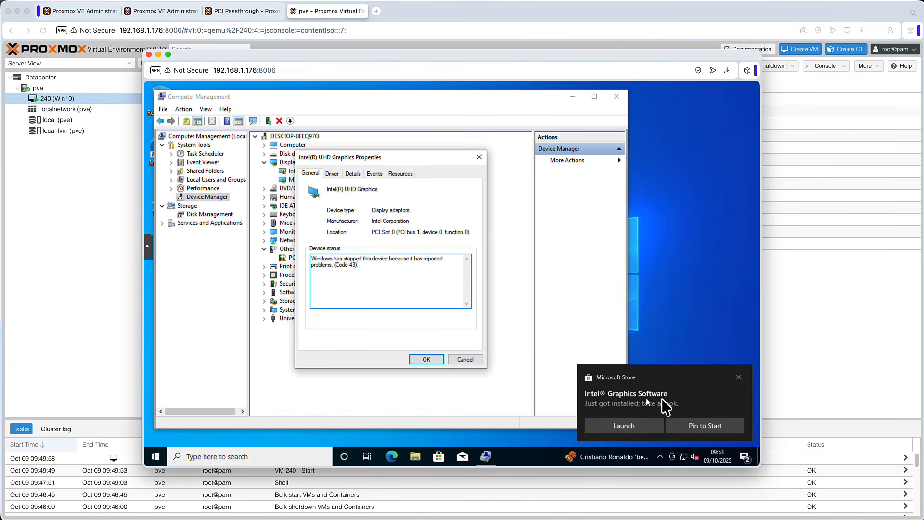
{"action": "left_click", "coordinate": [625, 426]}
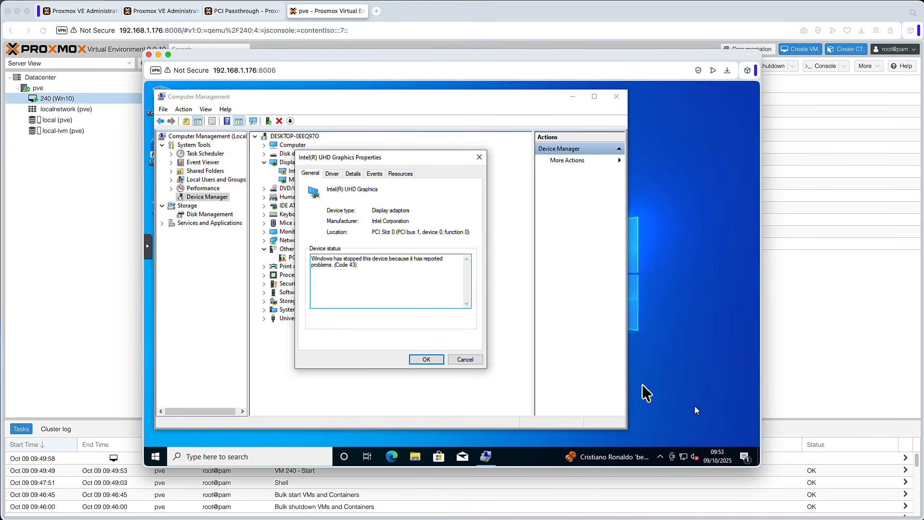
{"action": "left_click", "coordinate": [480, 157]}
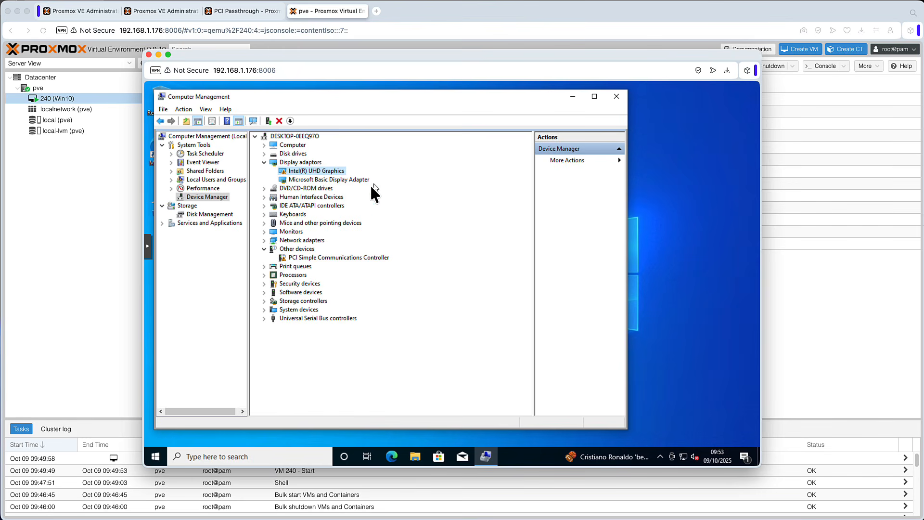
{"action": "left_click", "coordinate": [616, 95]}
Step: Shut down Windows on VM 240 and close the console window
{"action": "left_click", "coordinate": [155, 457]}
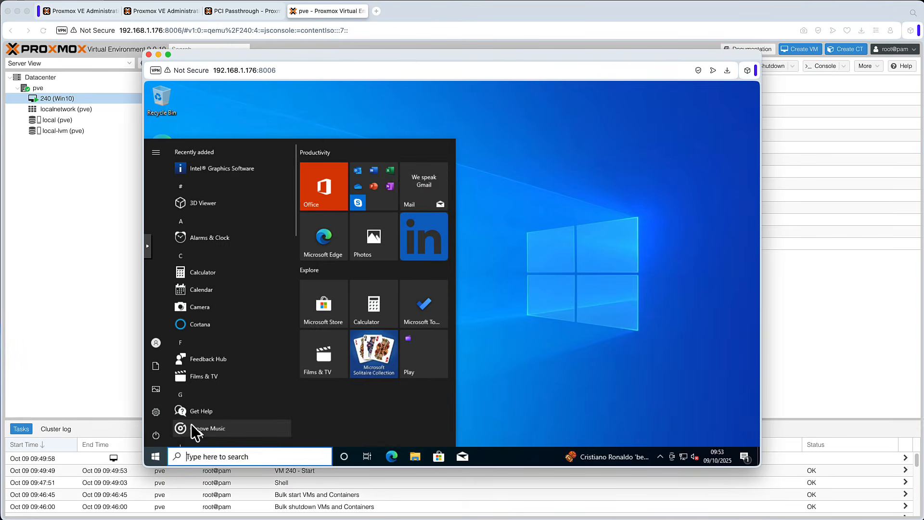
{"action": "left_click", "coordinate": [160, 433]}
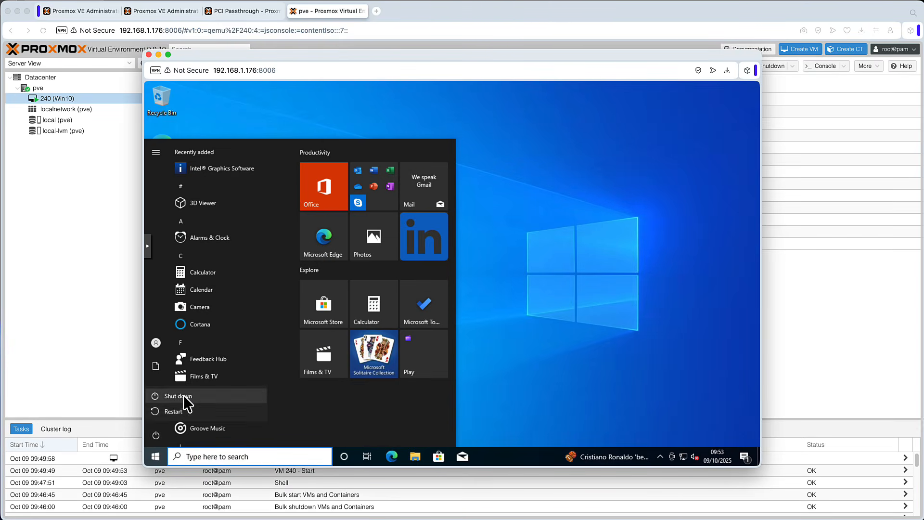
{"action": "left_click", "coordinate": [184, 396]}
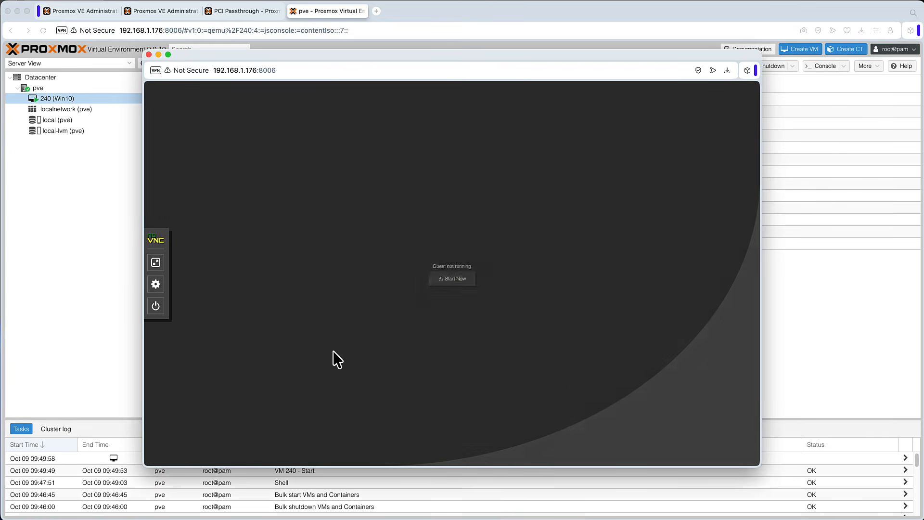
{"action": "left_click", "coordinate": [148, 54]}
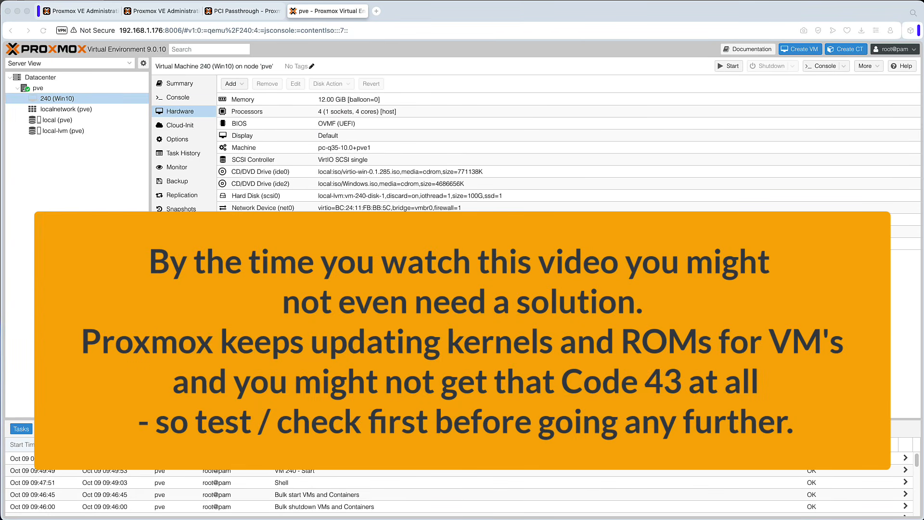
Step: Download 12-n100-q10.rom from the intel6-14rom GitHub release URL in a new browser tab
{"action": "left_click", "coordinate": [376, 10]}
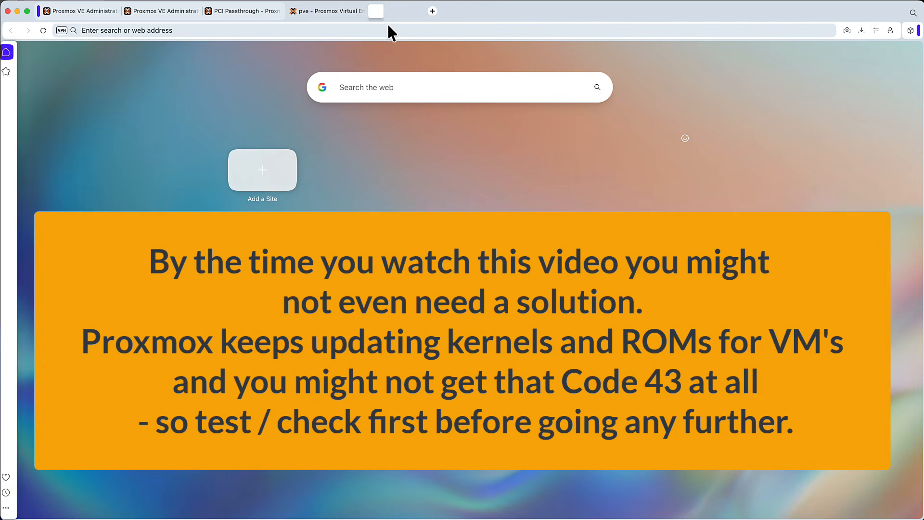
{"action": "right_click", "coordinate": [385, 30]}
{"action": "left_click", "coordinate": [419, 90]}
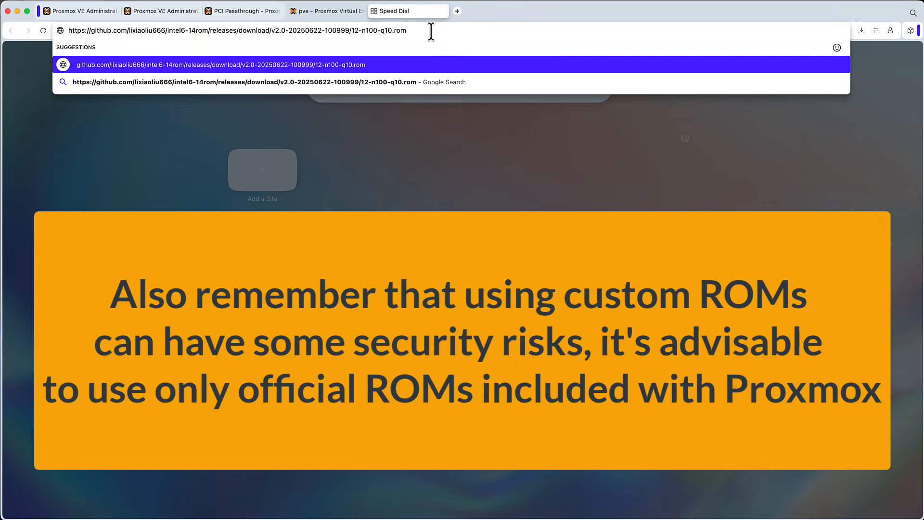
{"action": "key", "text": "Return"}
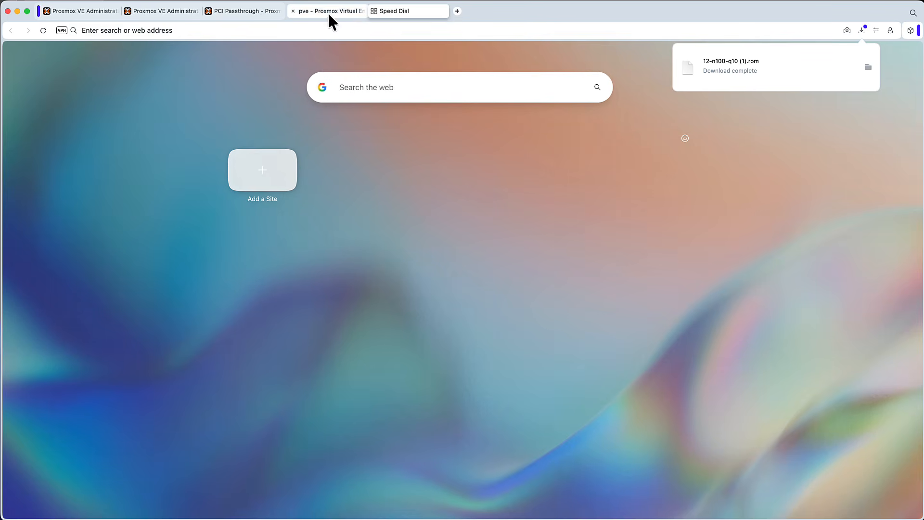
Step: Open the pve node's shell and download the ROM there with wget and the same GitHub URL
{"action": "mouse_move", "coordinate": [327, 12]}
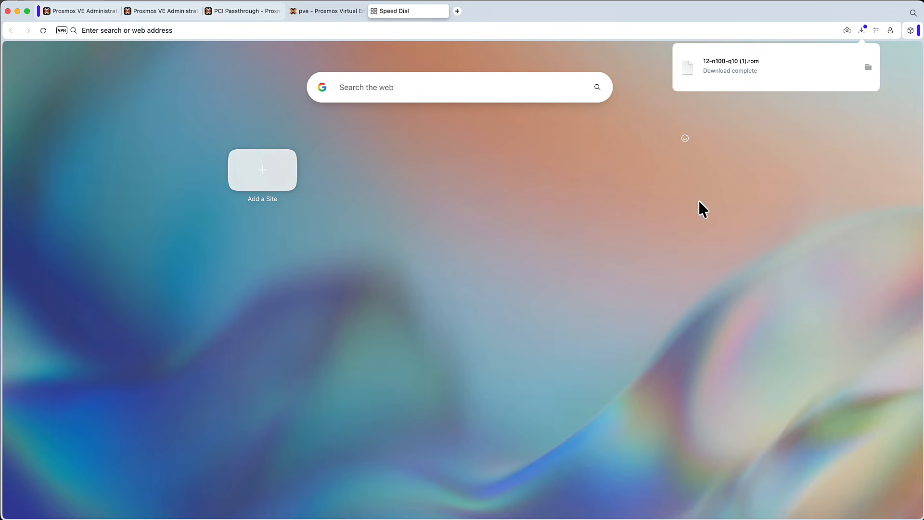
{"action": "left_click", "coordinate": [326, 10]}
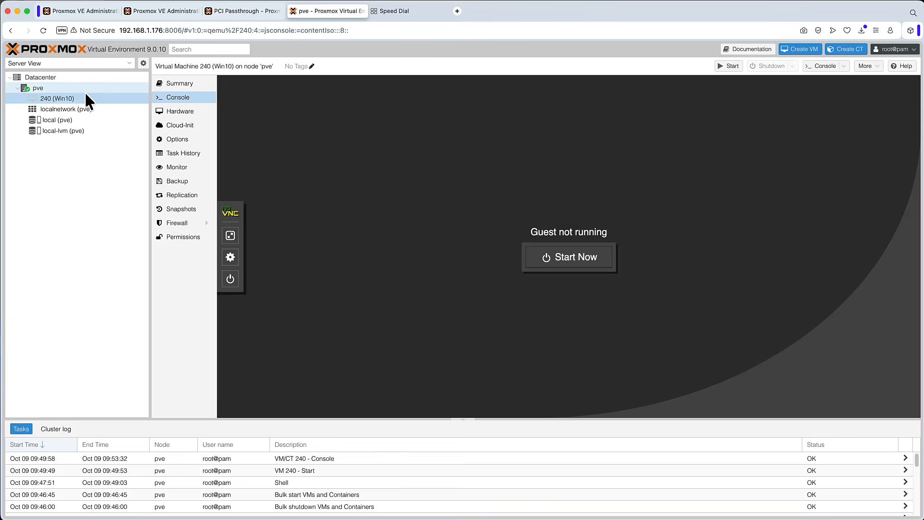
{"action": "left_click", "coordinate": [82, 88]}
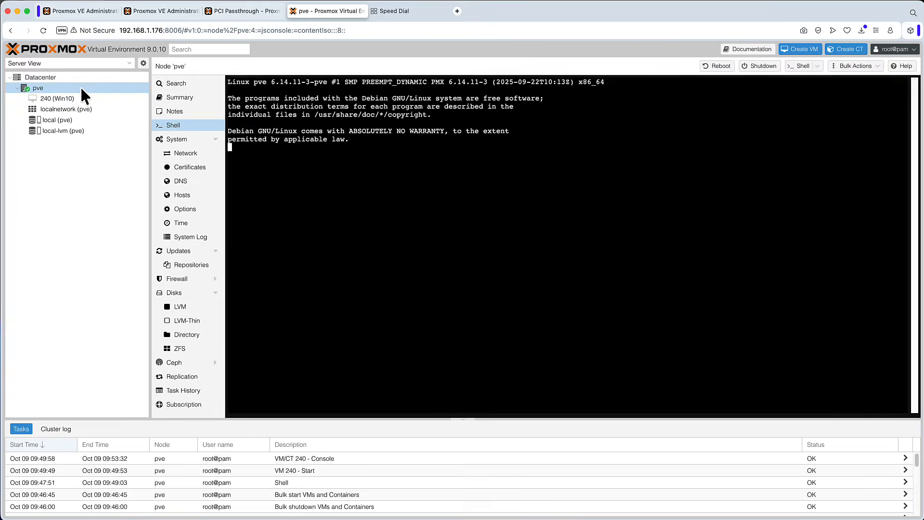
{"action": "right_click", "coordinate": [320, 154]}
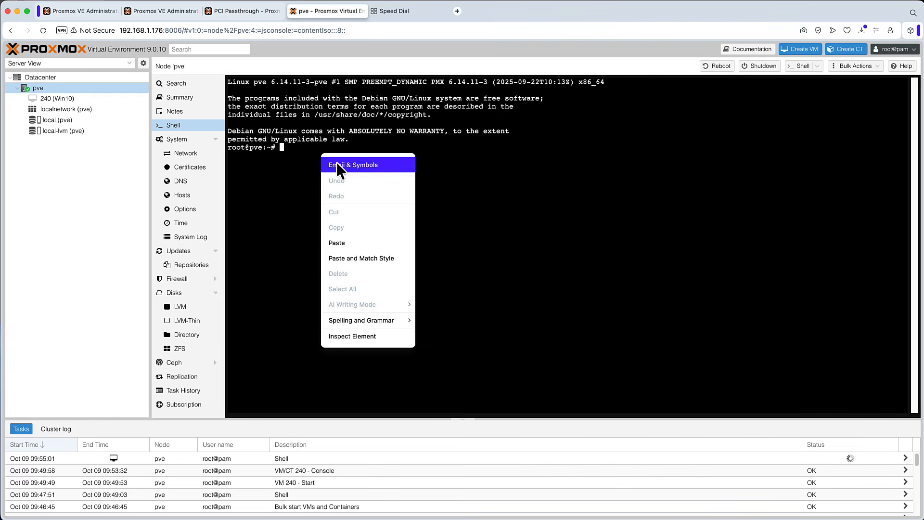
{"action": "left_click", "coordinate": [364, 240]}
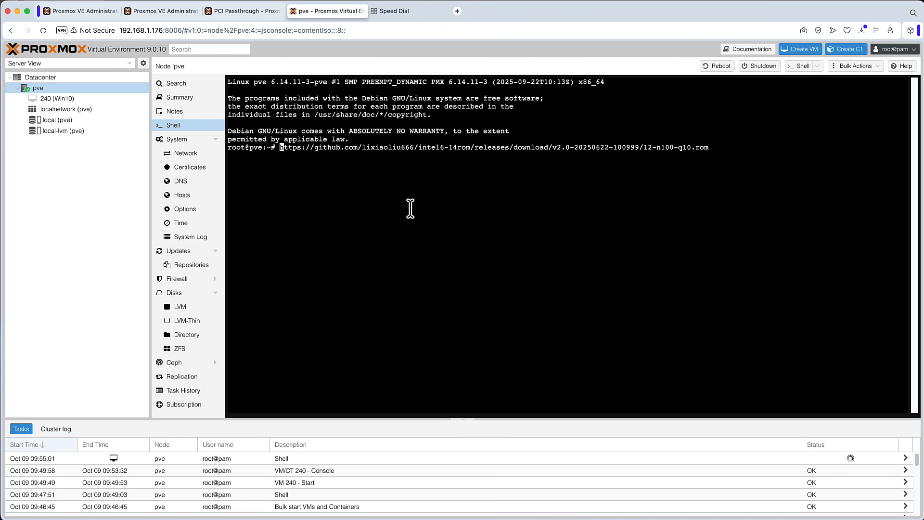
{"action": "type", "text": "wget"}
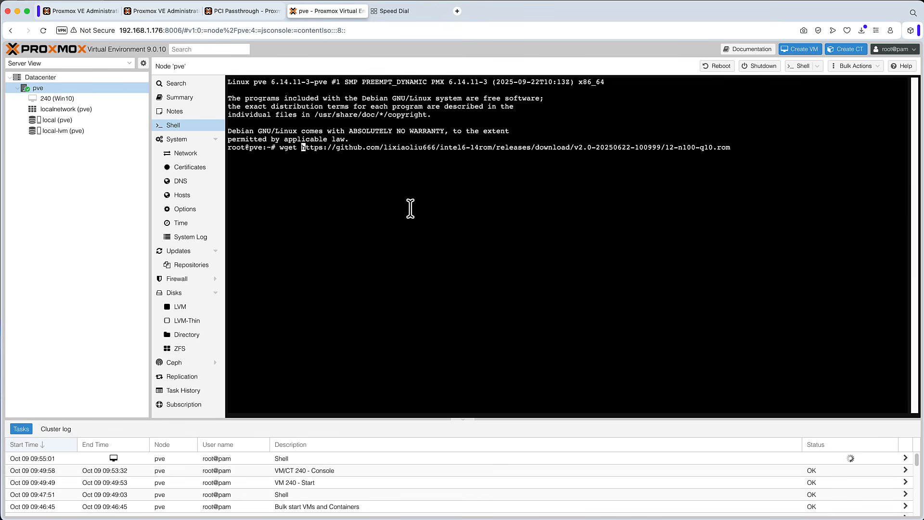
{"action": "key", "text": "Return"}
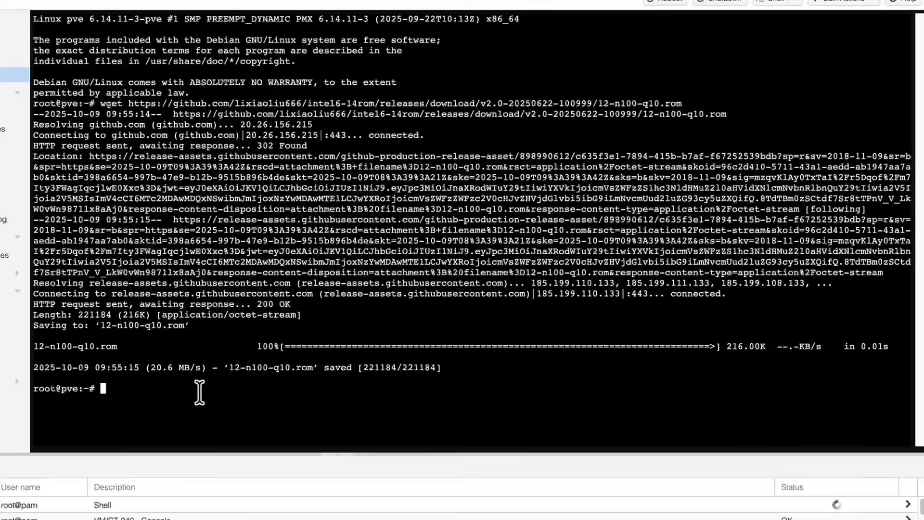
Step: List the files in the current directory and print the working directory
{"action": "type", "text": "ls -"}
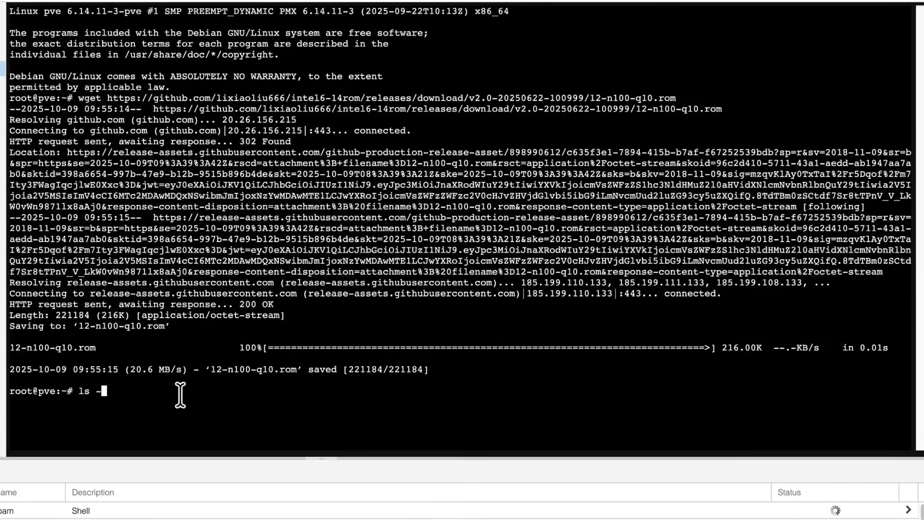
{"action": "type", "text": "l"}
{"action": "key", "text": "Return"}
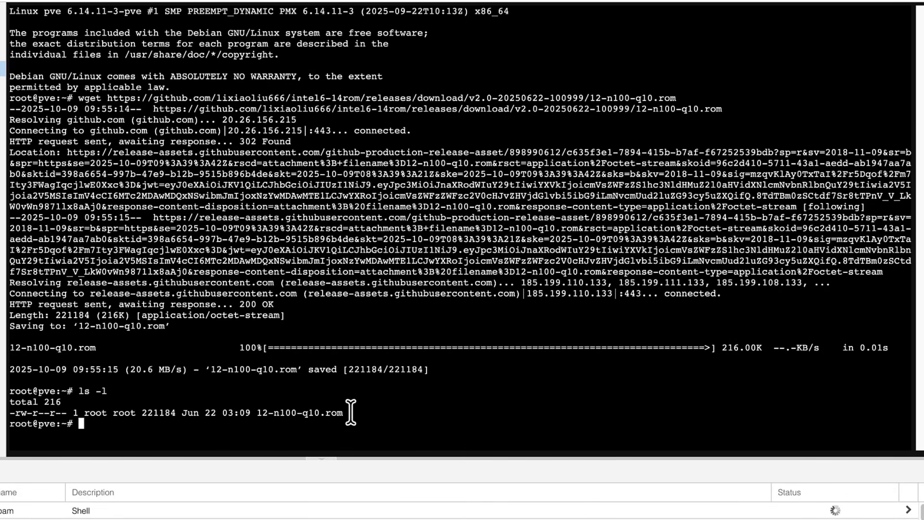
{"action": "left_click_drag", "start_coordinate": [350, 412], "coordinate": [225, 412]}
{"action": "left_click", "coordinate": [240, 430]}
{"action": "left_click_drag", "start_coordinate": [256, 412], "coordinate": [365, 414]}
{"action": "type", "text": "pwd"}
{"action": "key", "text": "Return"}
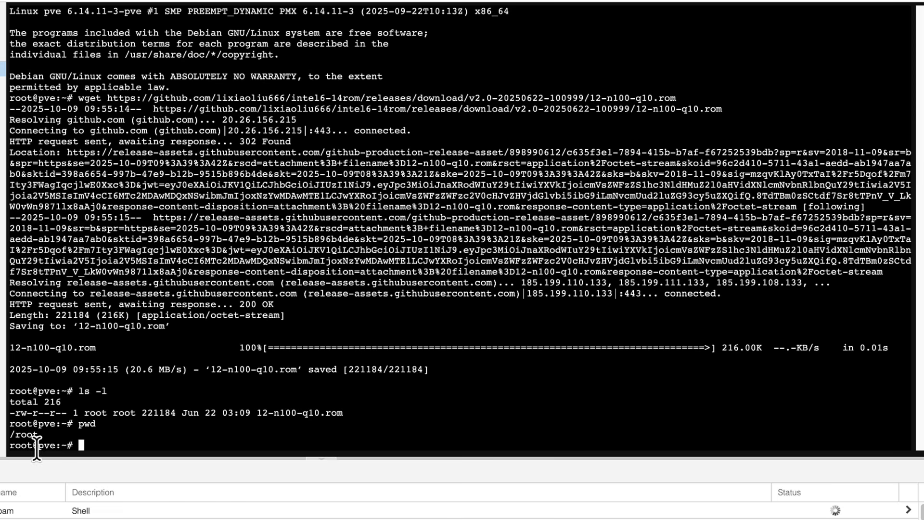
Step: Copy 12-n100-q10.rom into /usr/share/kvm/ under the same file name
{"action": "left_click_drag", "start_coordinate": [42, 434], "coordinate": [8, 436]}
{"action": "left_click", "coordinate": [142, 434]}
{"action": "left_click_drag", "start_coordinate": [257, 412], "coordinate": [348, 412]}
{"action": "left_click", "coordinate": [364, 433]}
{"action": "type", "text": "cp 12"}
{"action": "key", "text": "Tab"}
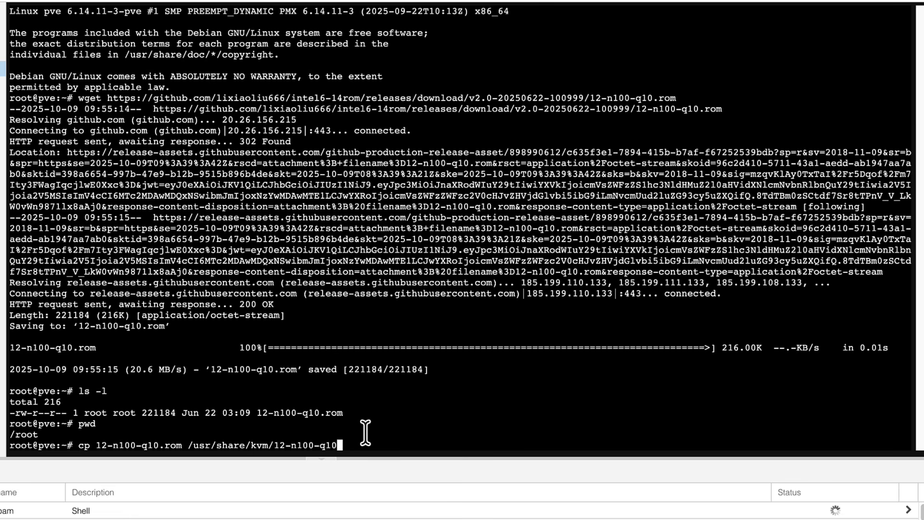
{"action": "left_click_drag", "start_coordinate": [364, 444], "coordinate": [337, 444]}
{"action": "left_click", "coordinate": [341, 409]}
{"action": "left_click", "coordinate": [403, 443]}
{"action": "key", "text": "Return"}
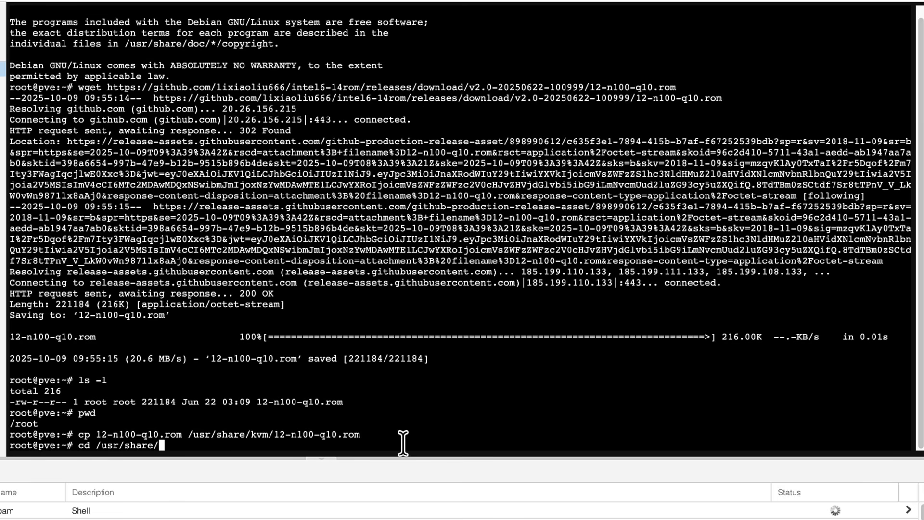
Step: Change to /usr/share/kvm and list its files to check that the copied ROM is there
{"action": "type", "text": "cd /usr/share/kvm"}
{"action": "key", "text": "Return"}
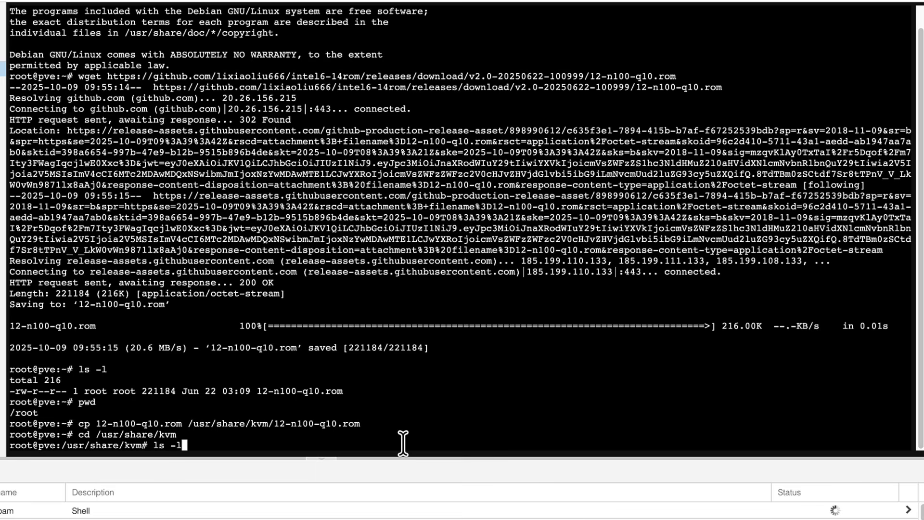
{"action": "key", "text": "Return"}
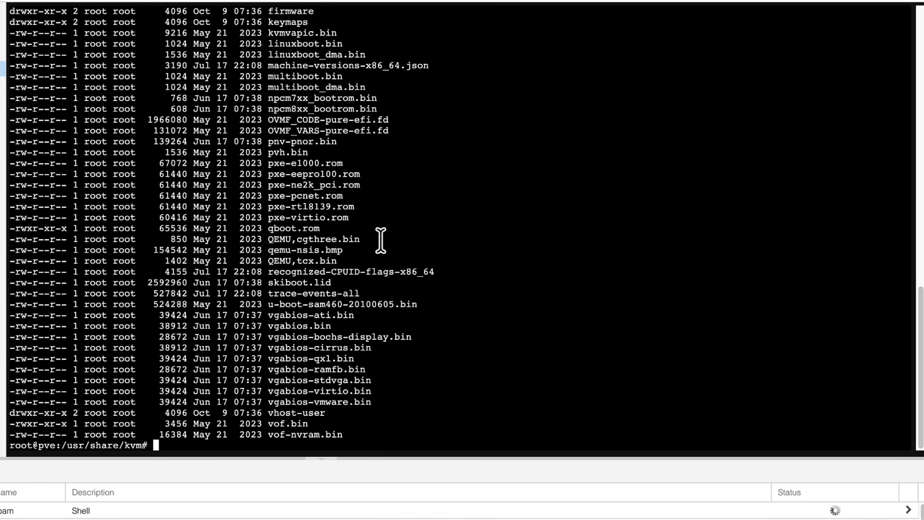
{"action": "left_click_drag", "start_coordinate": [366, 217], "coordinate": [221, 166]}
{"action": "scroll", "coordinate": [346, 202], "scroll_direction": "up", "scroll_amount": 10}
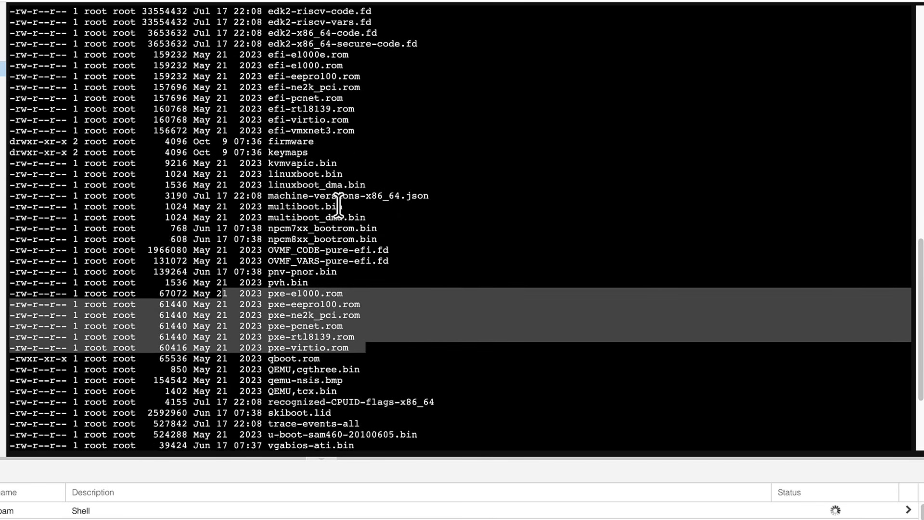
{"action": "left_click_drag", "start_coordinate": [366, 55], "coordinate": [182, 54]}
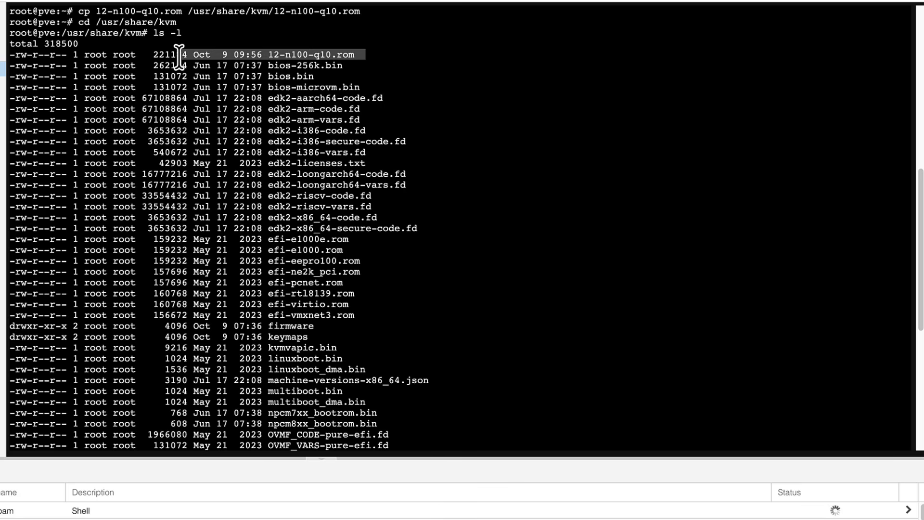
{"action": "key", "text": "Return"}
{"action": "key", "text": "Return"}
{"action": "key", "text": "Return"}
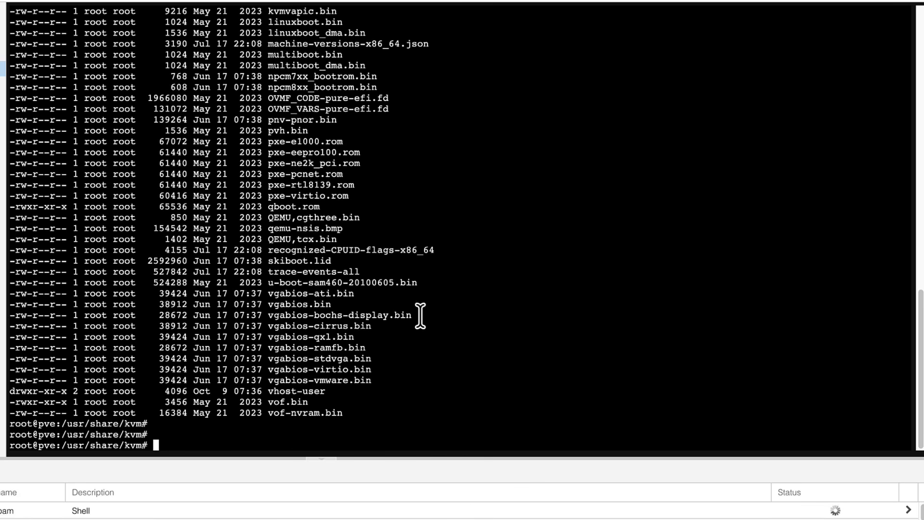
{"action": "key", "text": "Return"}
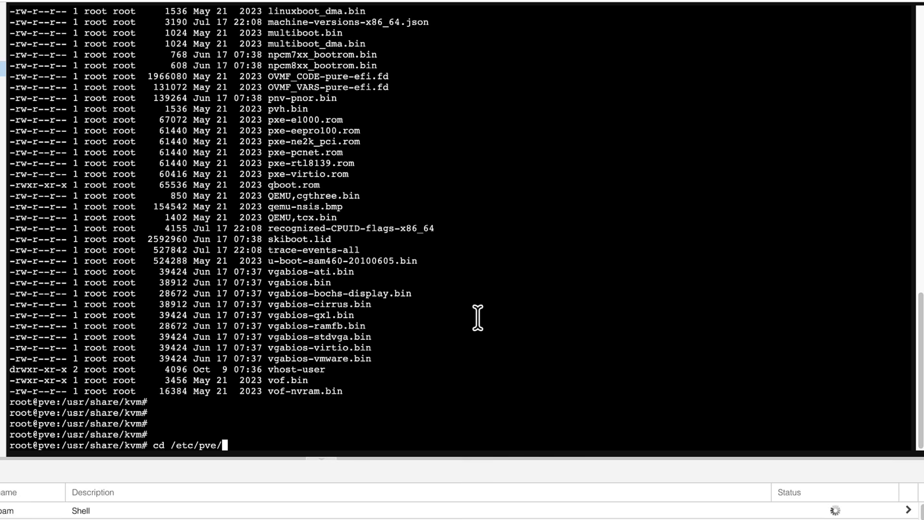
Step: Change to /etc/pve/qemu-server and list the VM configuration files there
{"action": "type", "text": "cd /etc/pve/que"}
{"action": "key", "text": "BackSpace"}
{"action": "key", "text": "BackSpace"}
{"action": "type", "text": "emu-server"}
{"action": "key", "text": "Return"}
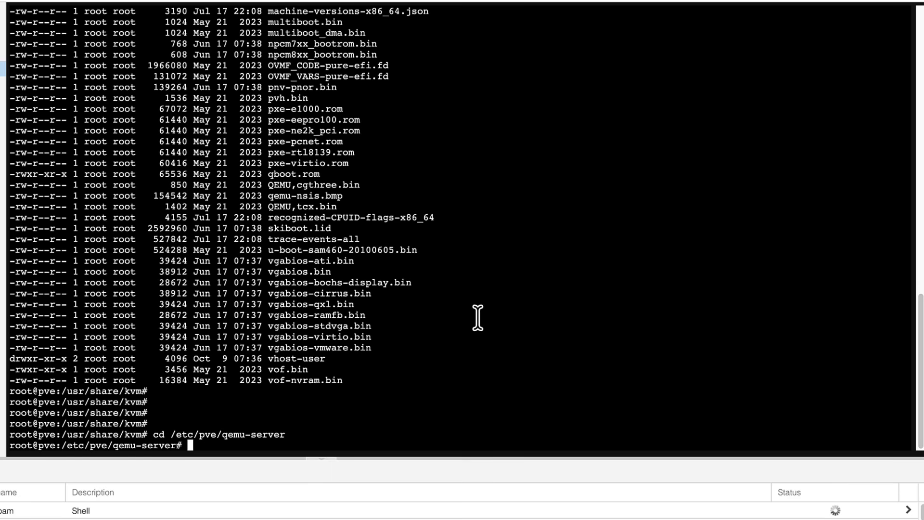
{"action": "type", "text": "ls -l"}
{"action": "key", "text": "Return"}
{"action": "left_click_drag", "start_coordinate": [325, 435], "coordinate": [212, 432]}
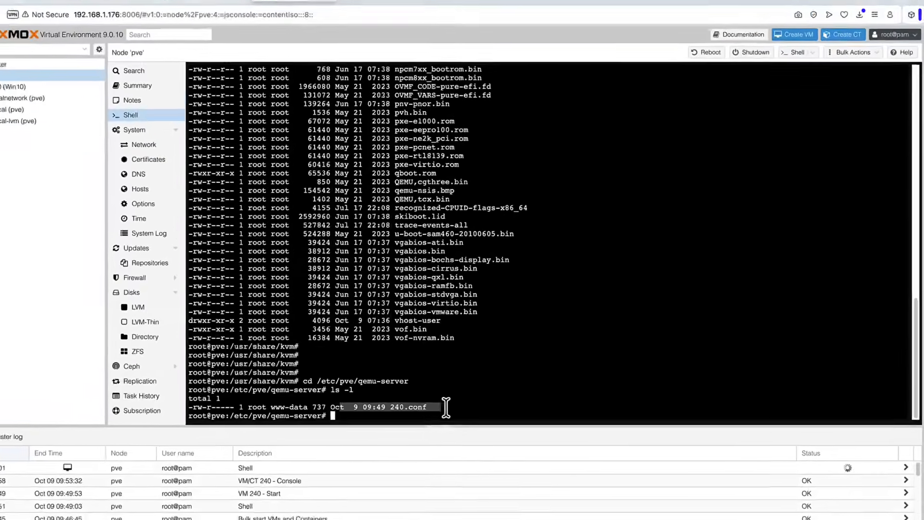
Step: Reopen the pve node's shell, change to /etc/pve/qemu-server again and list its files
{"action": "left_click", "coordinate": [332, 434]}
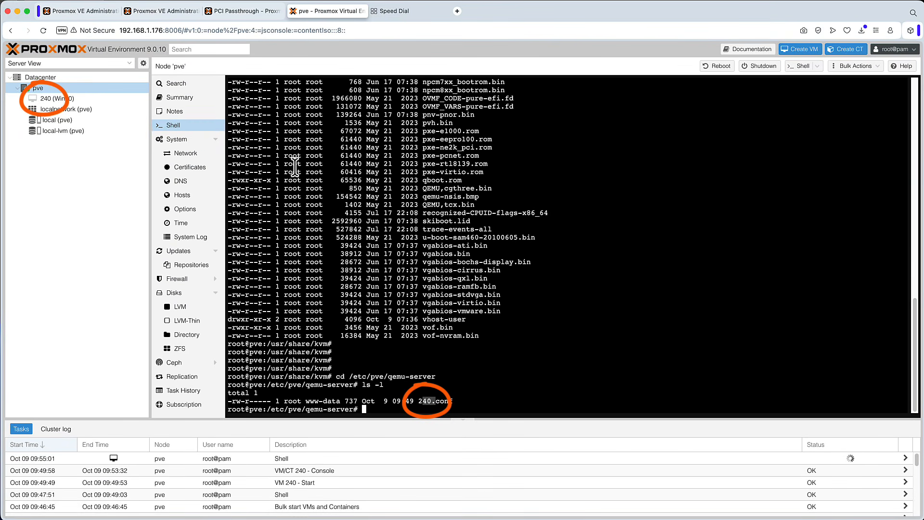
{"action": "left_click", "coordinate": [68, 98]}
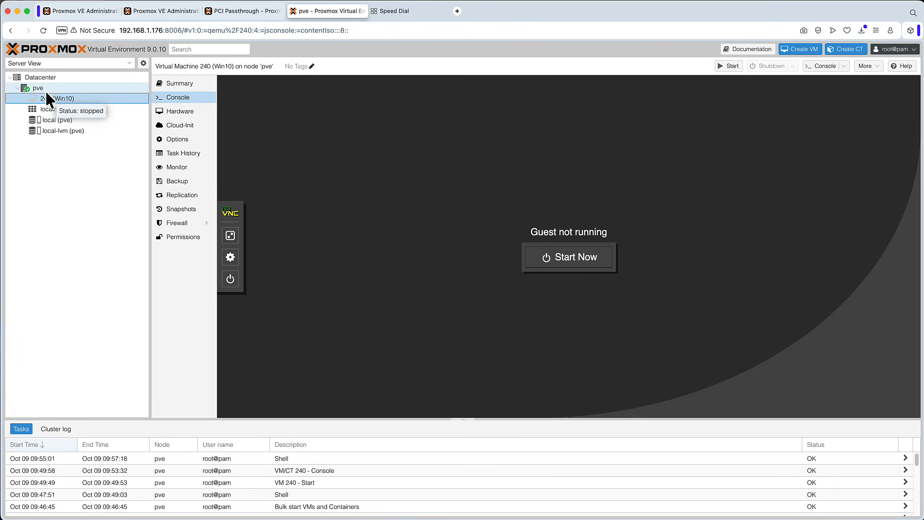
{"action": "left_click", "coordinate": [45, 88]}
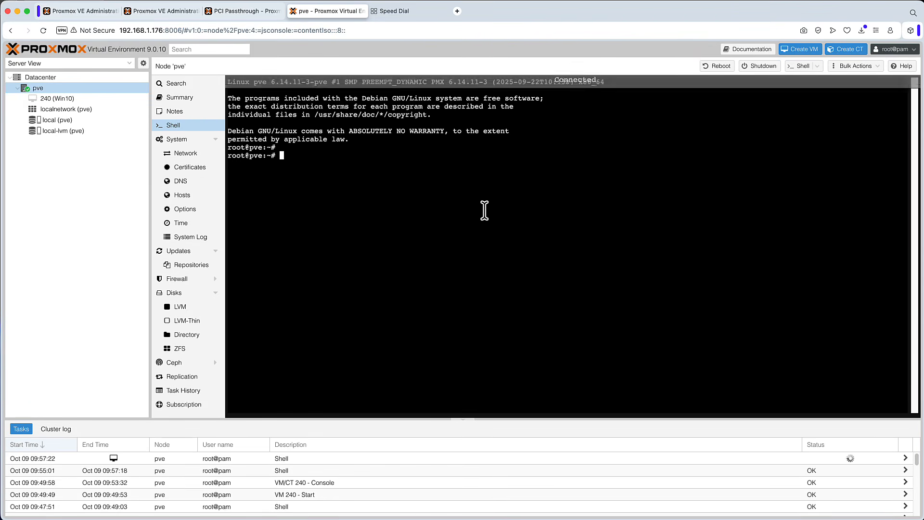
{"action": "type", "text": "cd /etc/pve/qemu-server"}
{"action": "key", "text": "Return"}
{"action": "type", "text": "ls -"}
{"action": "key", "text": "Return"}
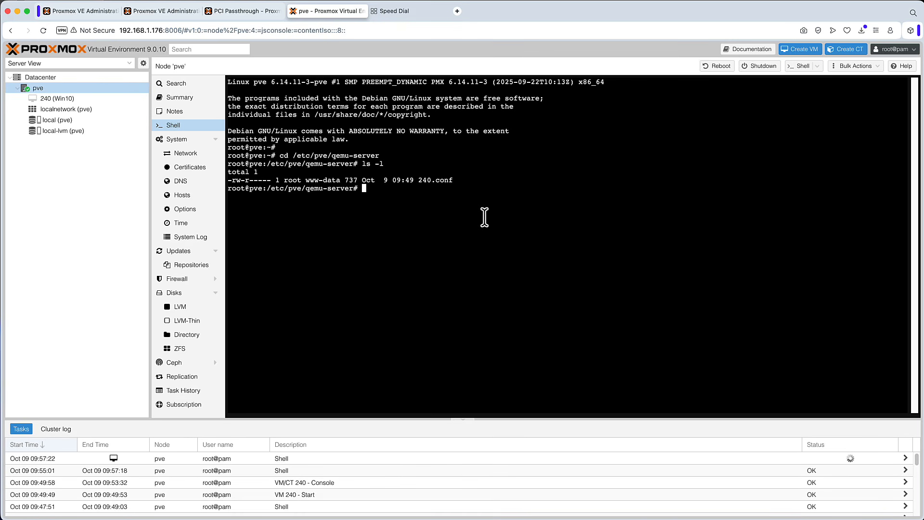
{"action": "left_click_drag", "start_coordinate": [418, 180], "coordinate": [455, 180]}
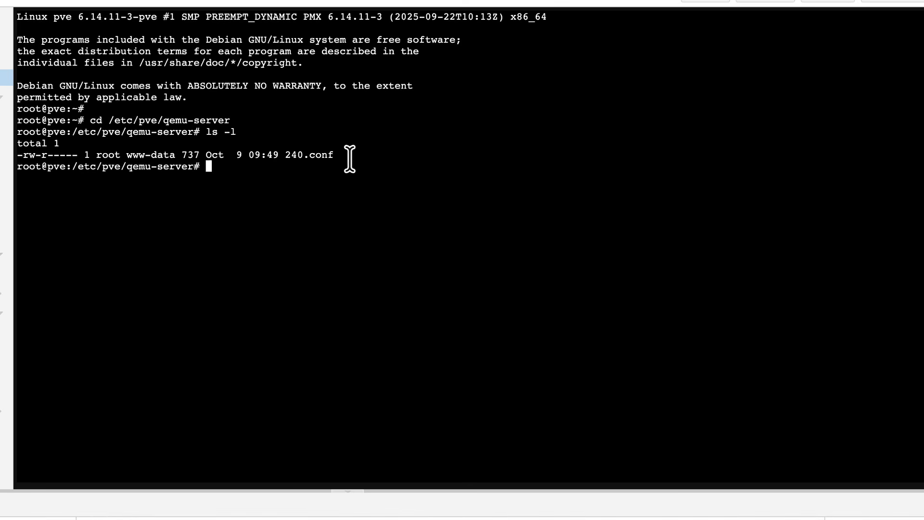
Step: Open 240.conf in nano and insert an args line setting hostpci0 bus=pcie.0, addr=0x02.0, x-igd-gms=0x6 and x-igd-opregion=on
{"action": "type", "text": "nano 240"}
{"action": "key", "text": "Tab"}
{"action": "key", "text": "Return"}
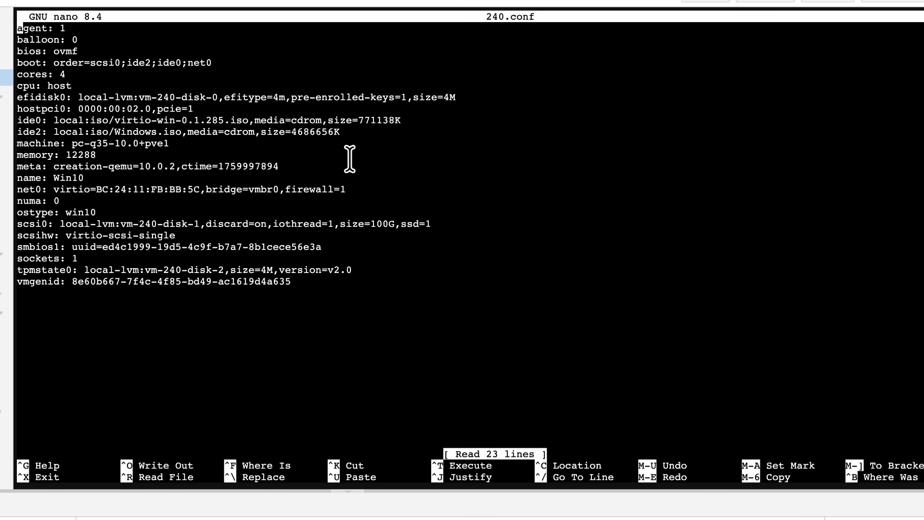
{"action": "key", "text": "Down"}
{"action": "key", "text": "Return"}
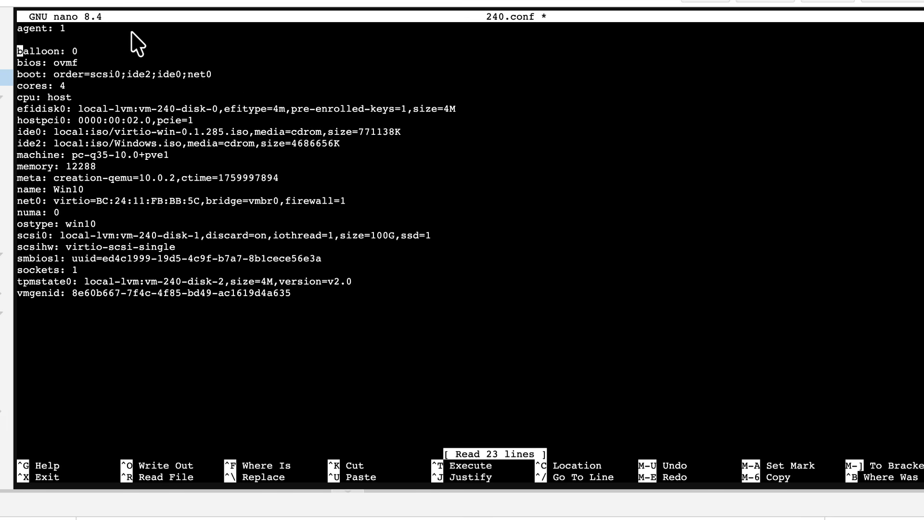
{"action": "key", "text": "Up"}
{"action": "type", "text": "args: -set device.hostpci0.bus=pcie.0 -set device.hostpci0.addr=0x02.0 -set device.hostpci0.x-igd-gms=0x6 -set device.hostpci0.x-igd-opregion=on"}
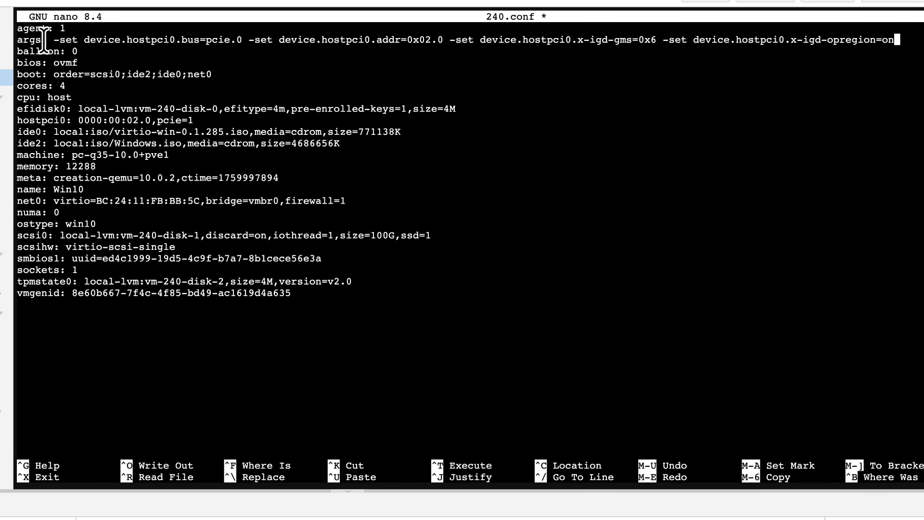
Step: Append hidden=1 to the cpu line so it reads host,hidden=1
{"action": "left_click_drag", "start_coordinate": [82, 39], "coordinate": [258, 39]}
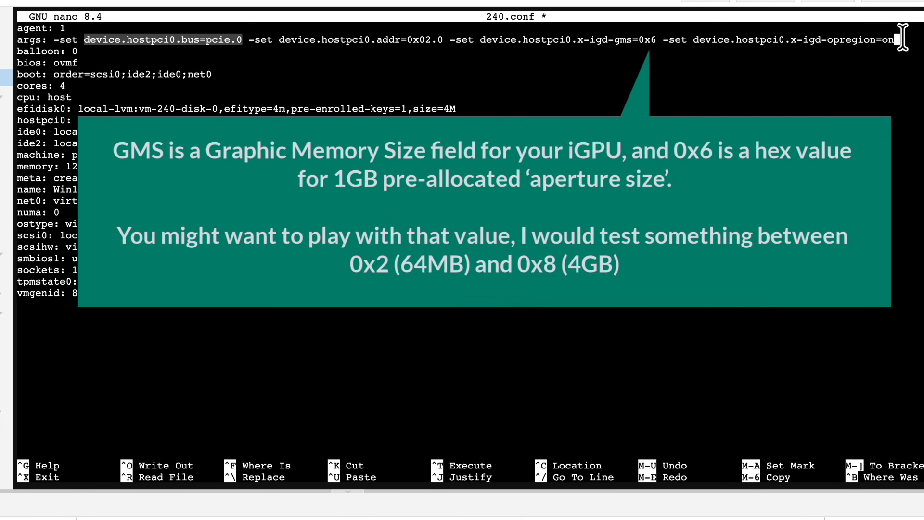
{"action": "left_click_drag", "start_coordinate": [900, 39], "coordinate": [36, 39]}
{"action": "left_click", "coordinate": [499, 84]}
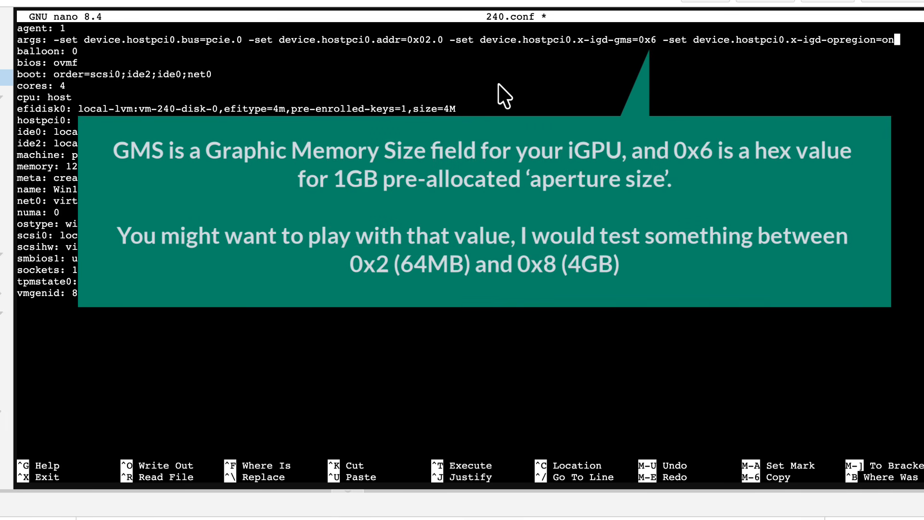
{"action": "key", "text": "Down"}
{"action": "key", "text": "Down"}
{"action": "key", "text": "Down"}
{"action": "key", "text": "Down"}
{"action": "key", "text": "Down"}
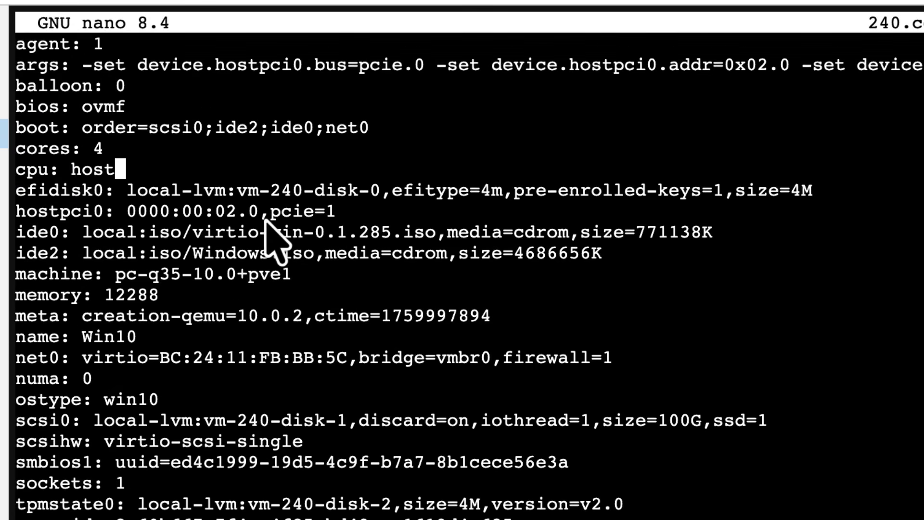
{"action": "type", "text": ",hidd"}
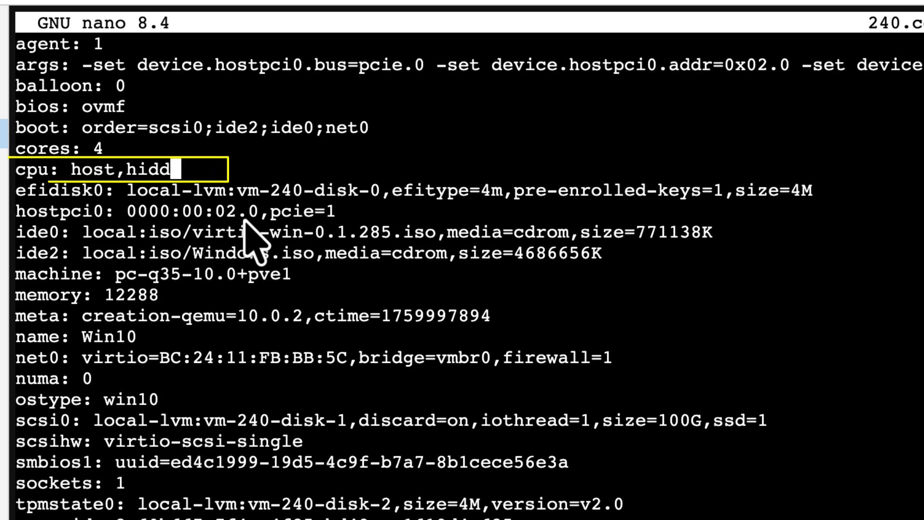
{"action": "type", "text": "en=1"}
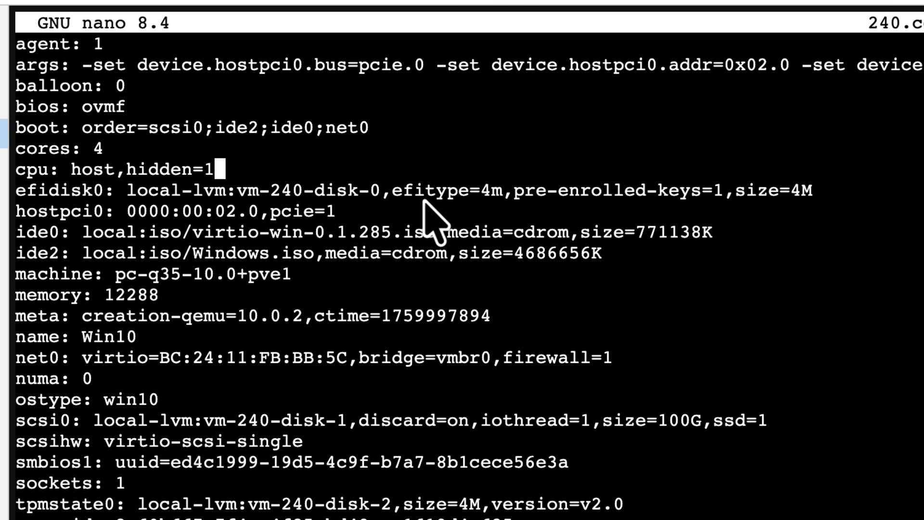
Step: Append romfile=12-n100-q10.rom to the end of the hostpci0 line
{"action": "key", "text": "Down"}
{"action": "key", "text": "Down"}
{"action": "key", "text": "Right"}
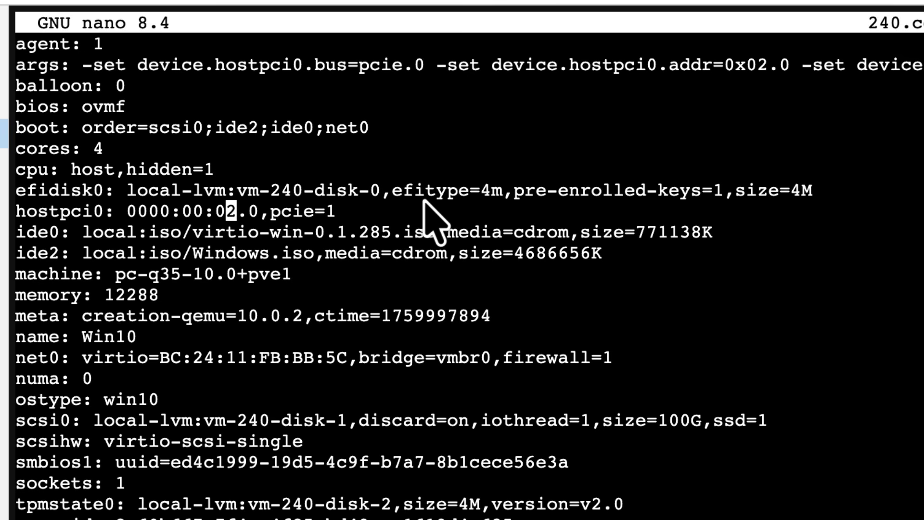
{"action": "key", "text": "Left"}
{"action": "key", "text": "Left"}
{"action": "key", "text": "Left"}
{"action": "key", "text": "Left"}
{"action": "key", "text": "Left"}
{"action": "key", "text": "Left"}
{"action": "key", "text": "Left"}
{"action": "key", "text": "Right"}
{"action": "key", "text": "Right"}
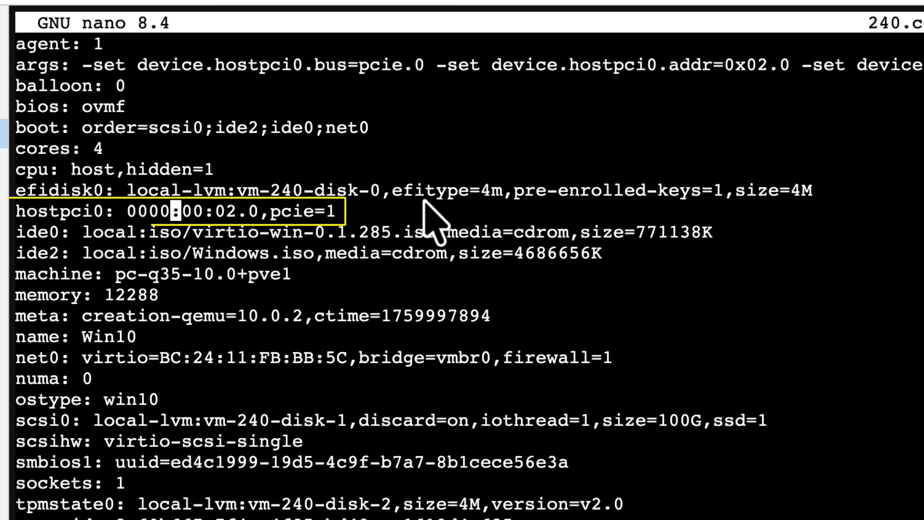
{"action": "key", "text": "End"}
{"action": "type", "text": ","}
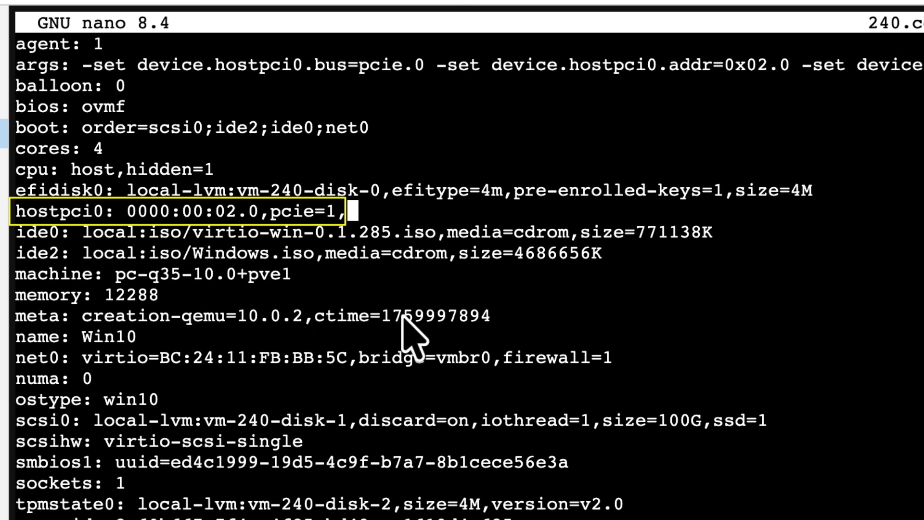
{"action": "right_click", "coordinate": [481, 200]}
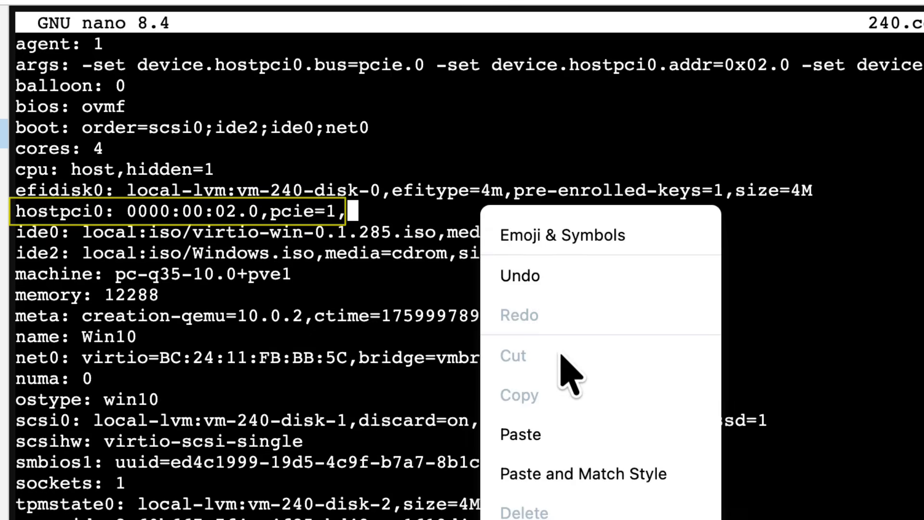
{"action": "left_click", "coordinate": [585, 433]}
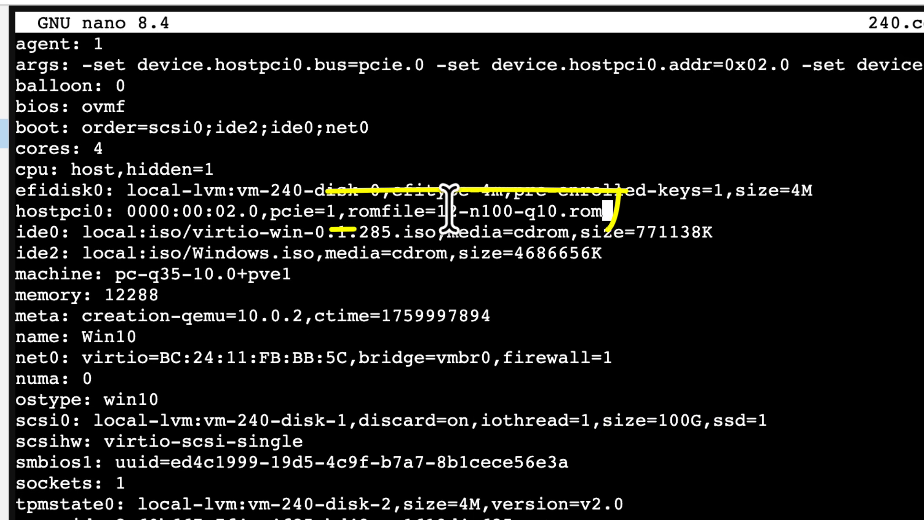
{"action": "left_click_drag", "start_coordinate": [438, 210], "coordinate": [598, 210]}
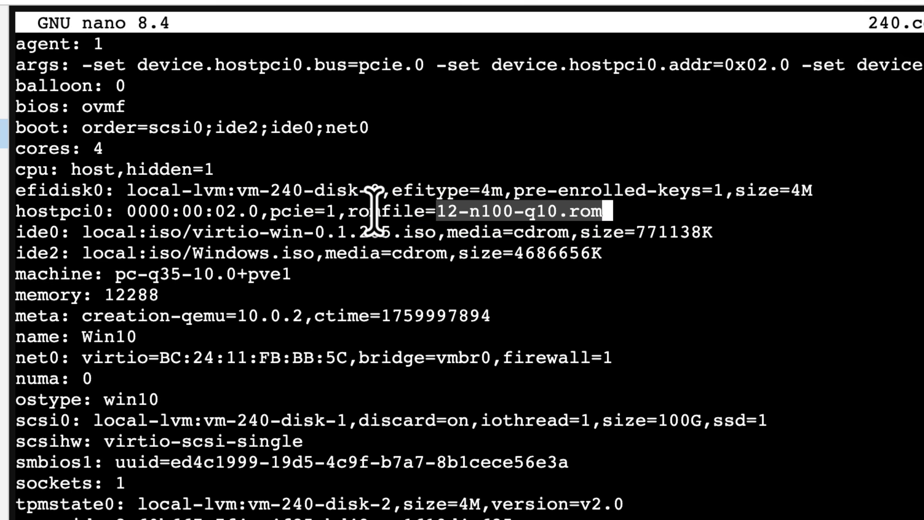
{"action": "left_click", "coordinate": [653, 210]}
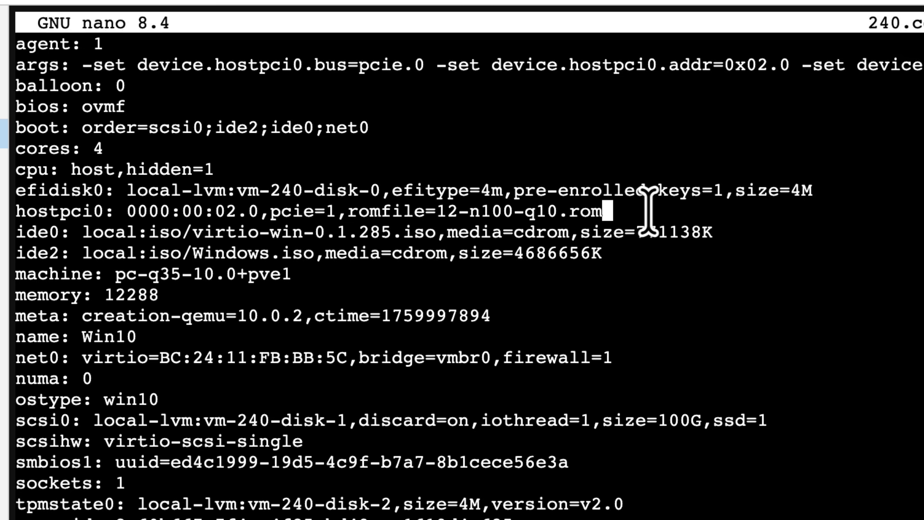
Step: Add x-vga=1 to the hostpci0 line, then save 240.conf and exit nano
{"action": "type", "text": ",x-vga=1"}
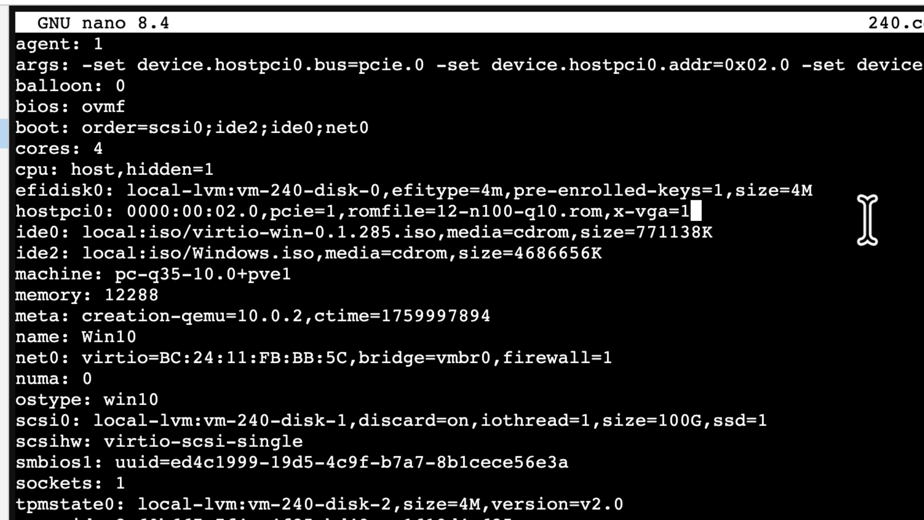
{"action": "key", "text": "ctrl+o"}
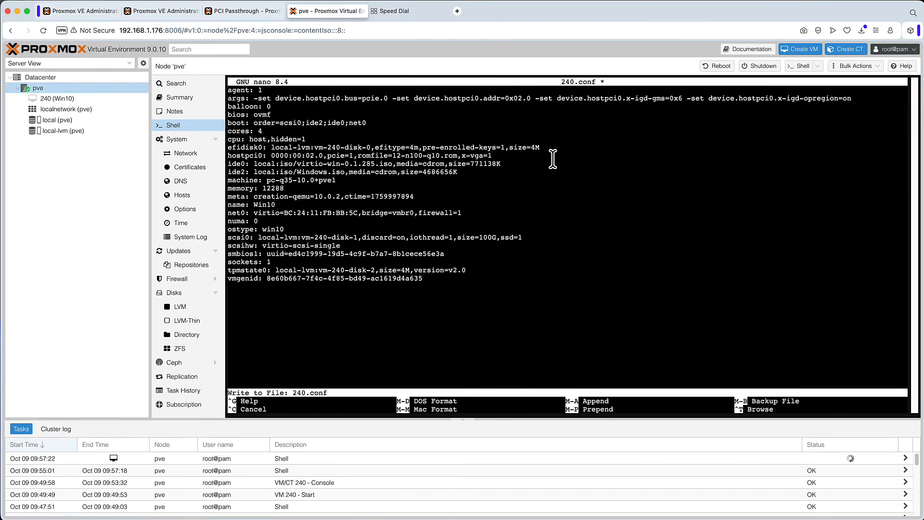
{"action": "key", "text": "Return"}
{"action": "key", "text": "ctrl+x"}
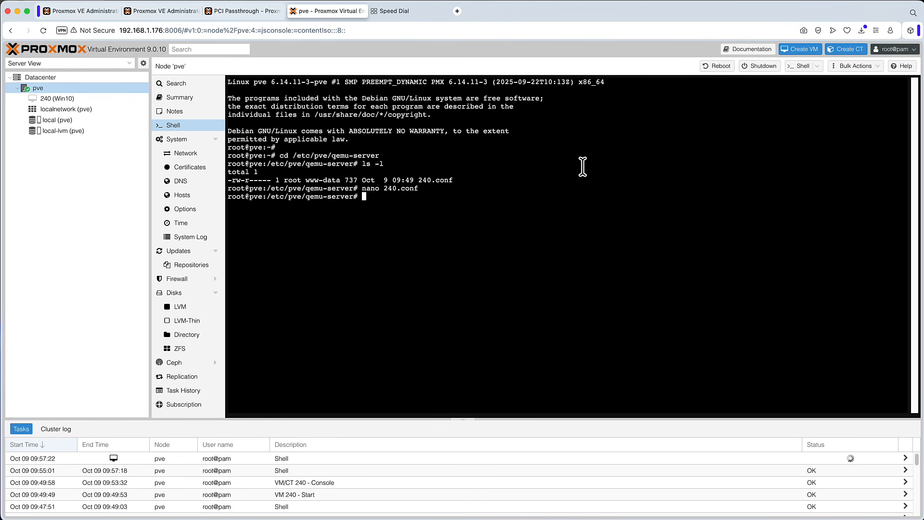
Step: Open VM 240's hardware list and the PCI Device editor to review its ROM file setting
{"action": "left_click", "coordinate": [63, 98]}
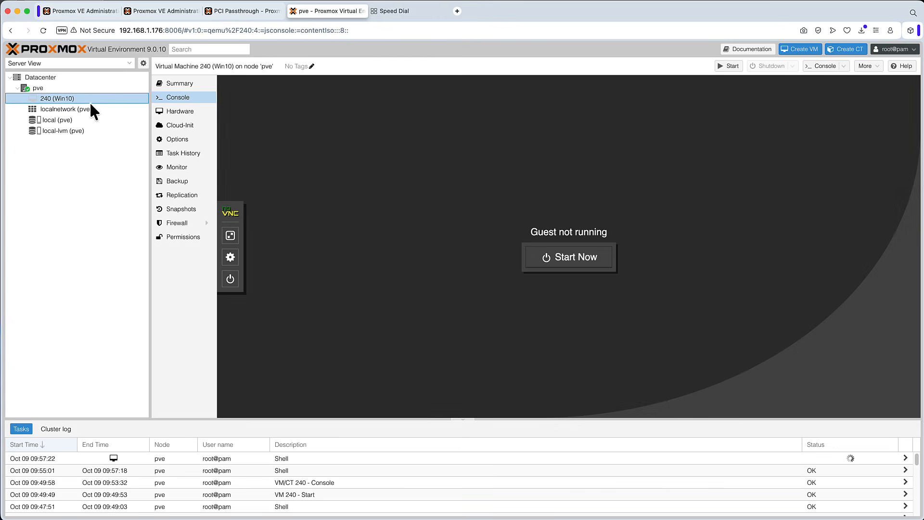
{"action": "left_click", "coordinate": [189, 114]}
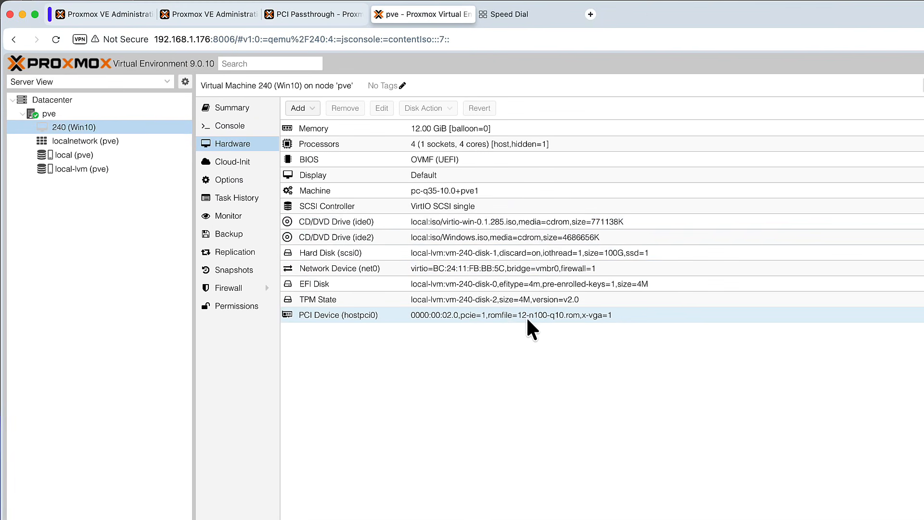
{"action": "left_click", "coordinate": [507, 314]}
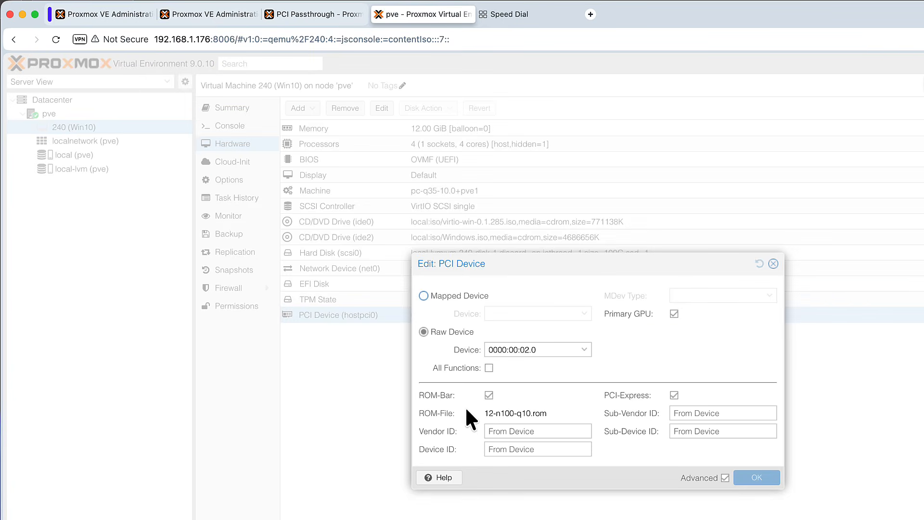
Step: Close the PCI Device editor and start VM 240
{"action": "left_click_drag", "start_coordinate": [548, 413], "coordinate": [487, 414]}
{"action": "left_click", "coordinate": [665, 397]}
{"action": "left_click", "coordinate": [772, 264]}
{"action": "left_click", "coordinate": [71, 97]}
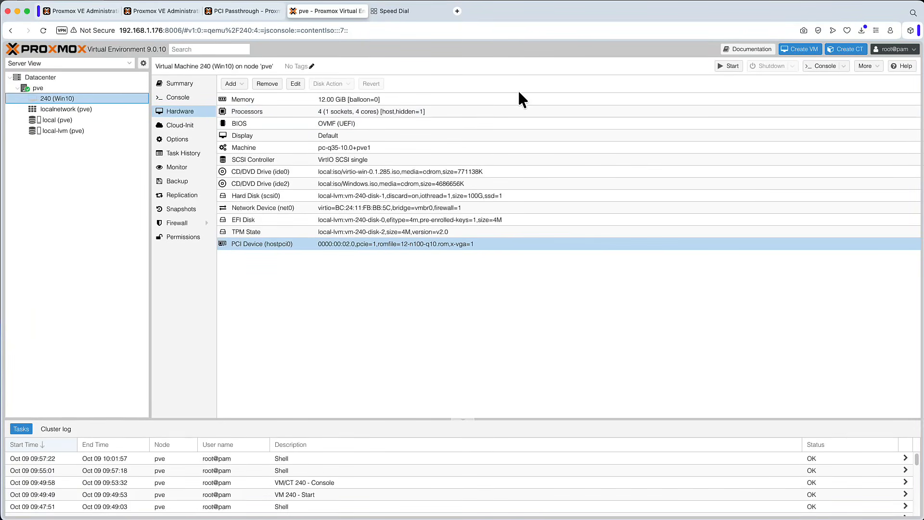
{"action": "left_click", "coordinate": [731, 67]}
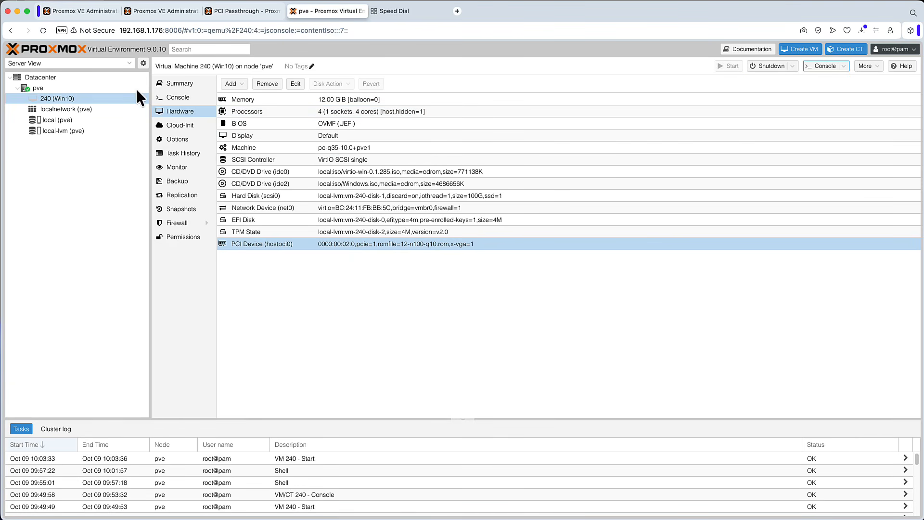
Step: Open VM 240's console and shut the VM down
{"action": "double_click", "coordinate": [62, 98]}
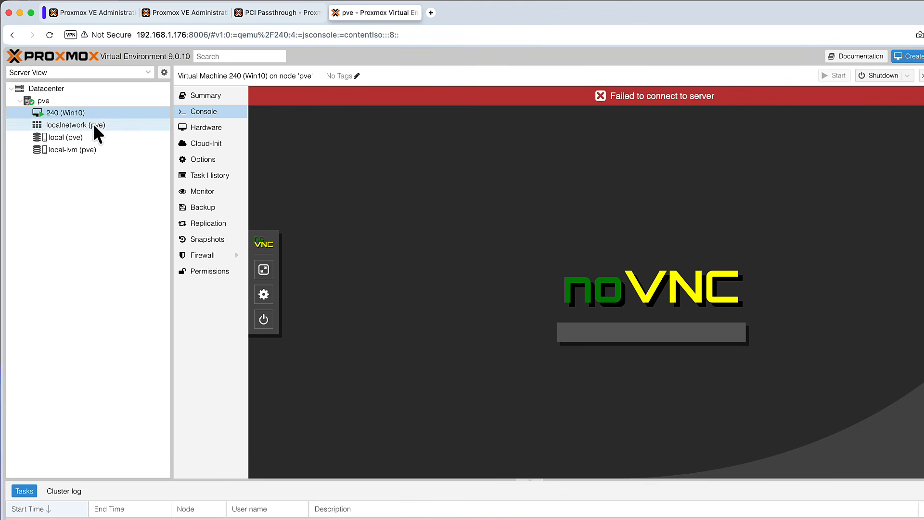
{"action": "right_click", "coordinate": [78, 114]}
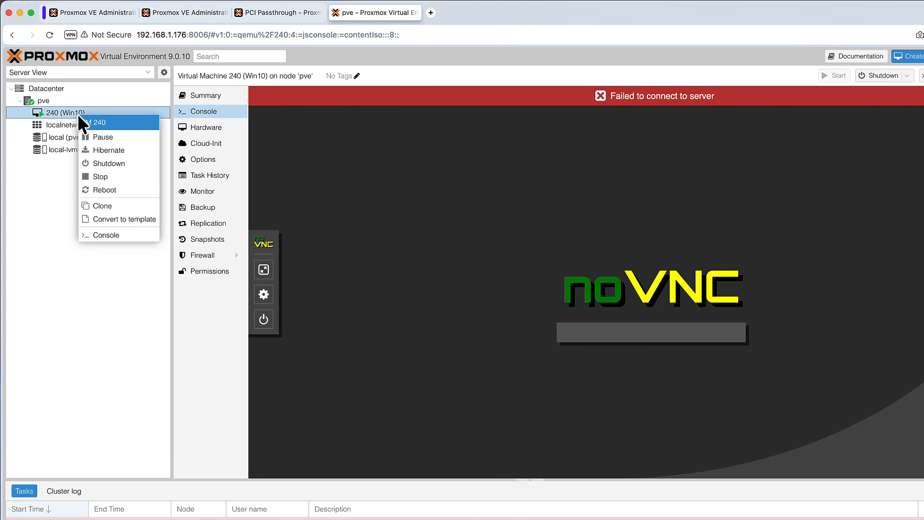
{"action": "left_click", "coordinate": [109, 163]}
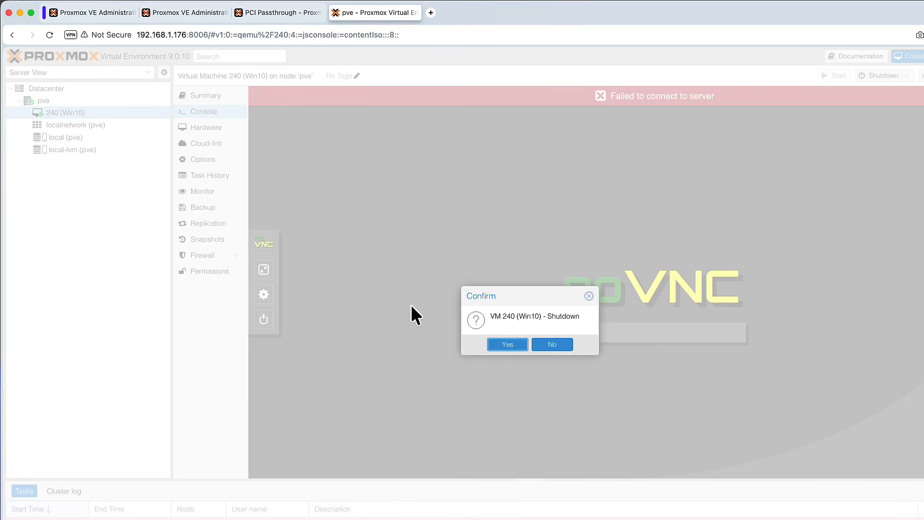
{"action": "left_click", "coordinate": [511, 345]}
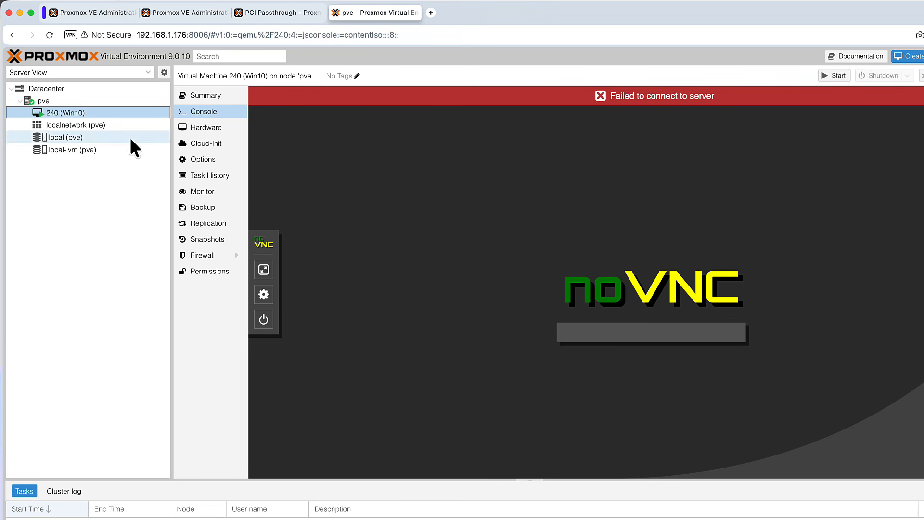
Step: Open the pve node shell and list running processes filtered with ps auxxx | grep 240
{"action": "left_click", "coordinate": [44, 100]}
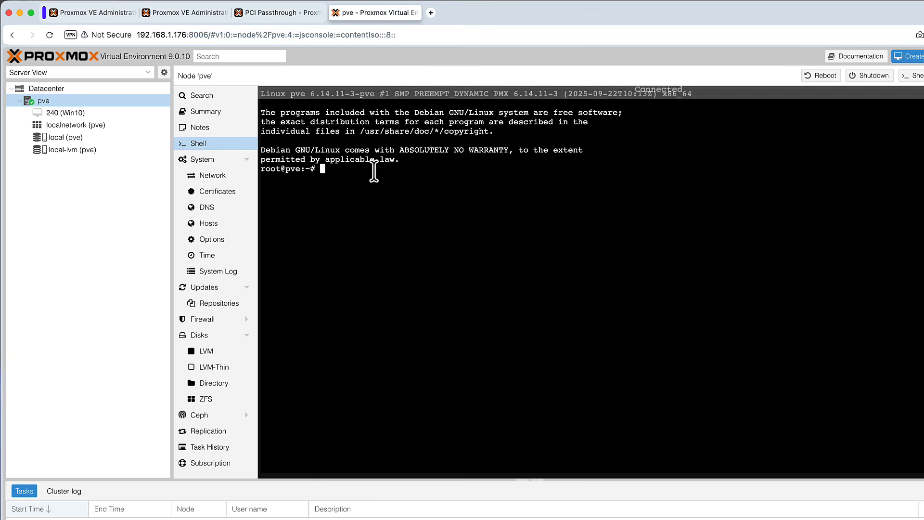
{"action": "type", "text": "ps aux"}
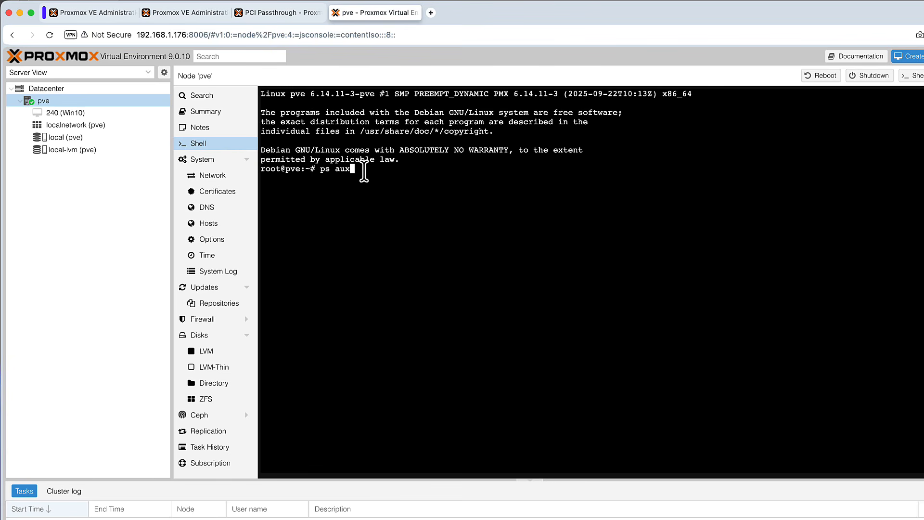
{"action": "type", "text": "xx | "}
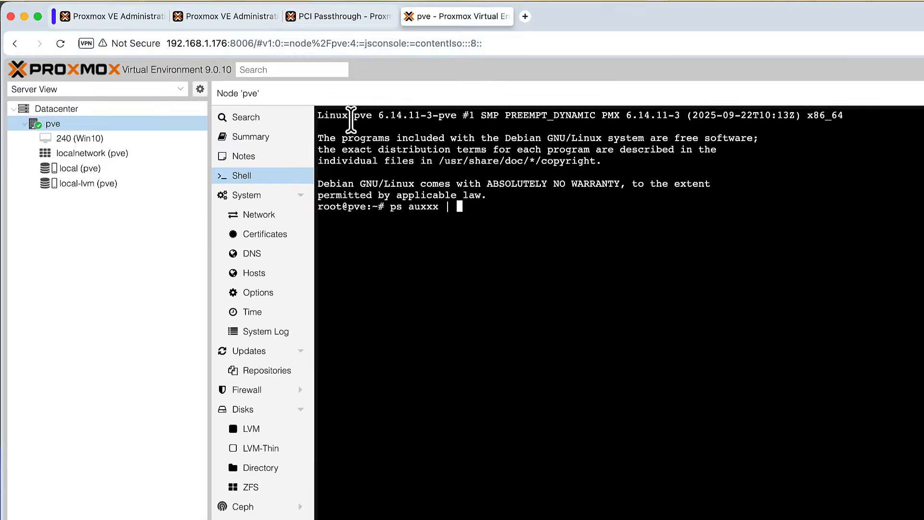
{"action": "type", "text": "grep "}
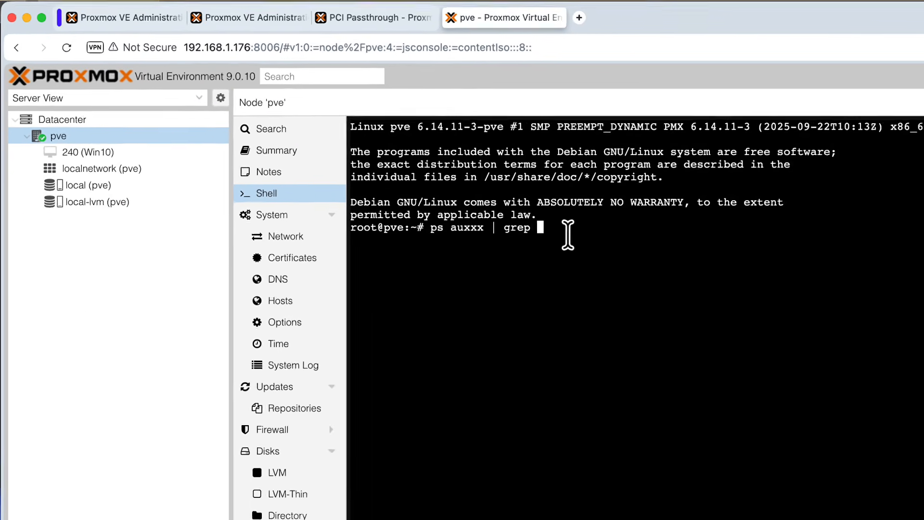
{"action": "type", "text": "240"}
{"action": "key", "text": "Return"}
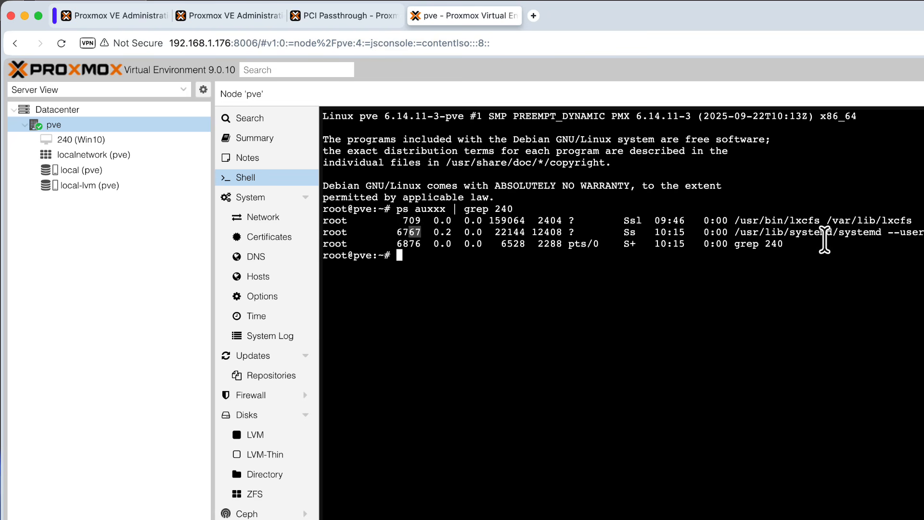
Step: Run lsusb to list the host's USB devices
{"action": "left_click_drag", "start_coordinate": [825, 240], "coordinate": [429, 212]}
{"action": "left_click", "coordinate": [448, 239]}
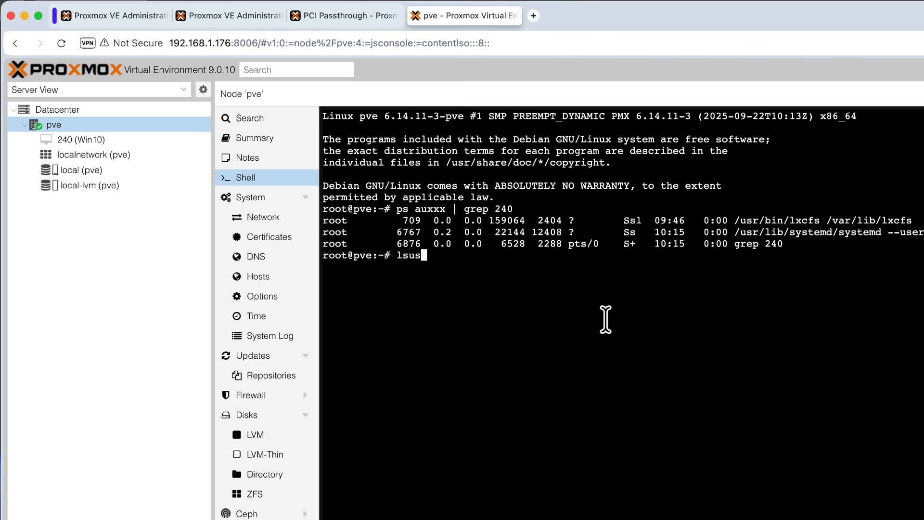
{"action": "key", "text": "Return"}
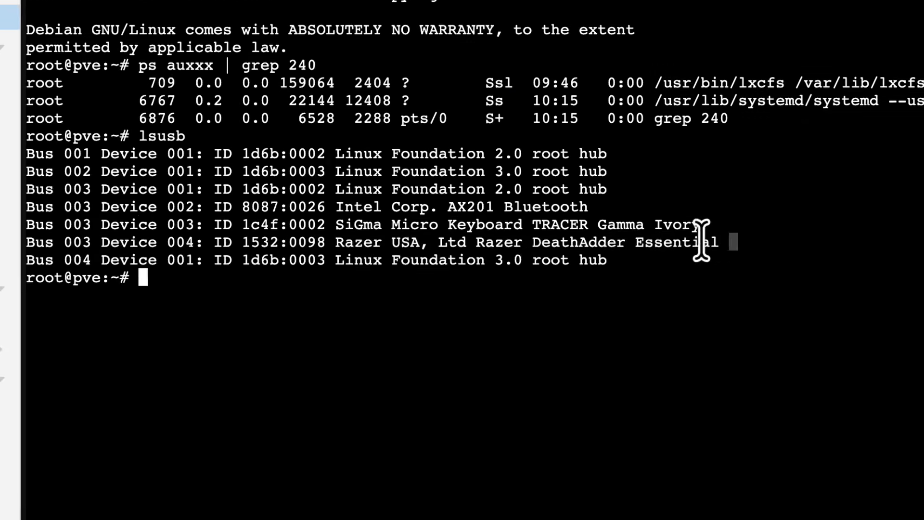
Step: Pass the keyboard through to the VM by running qm set 240 -usb0 host=1c4f:0002
{"action": "left_click_drag", "start_coordinate": [791, 321], "coordinate": [314, 318]}
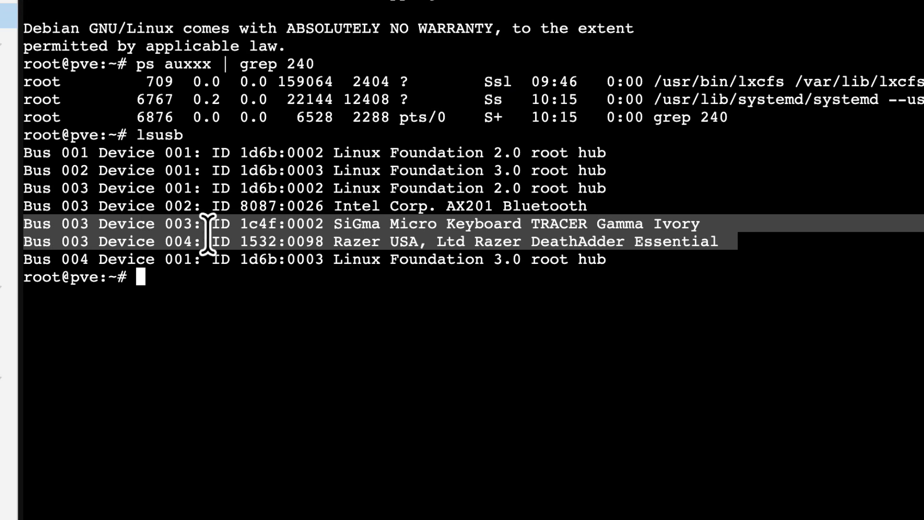
{"action": "left_click_drag", "start_coordinate": [716, 223], "coordinate": [434, 224]}
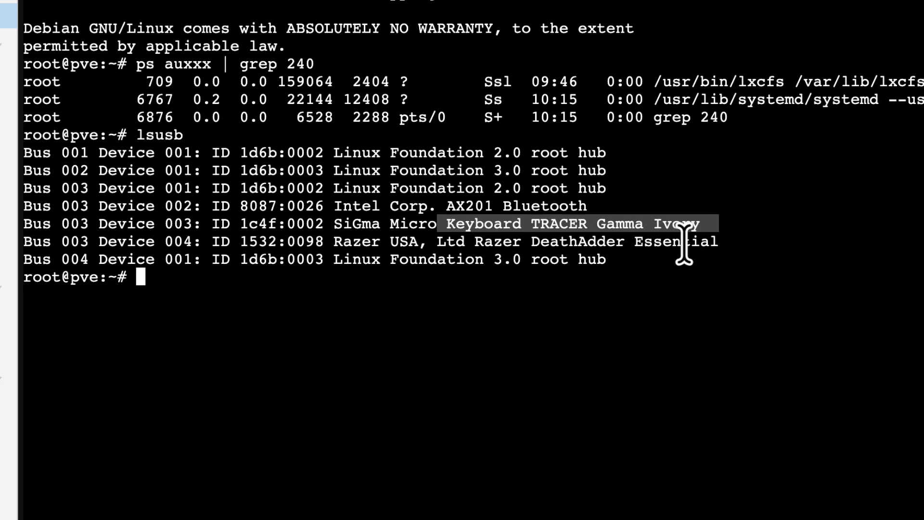
{"action": "left_click_drag", "start_coordinate": [600, 242], "coordinate": [445, 237]}
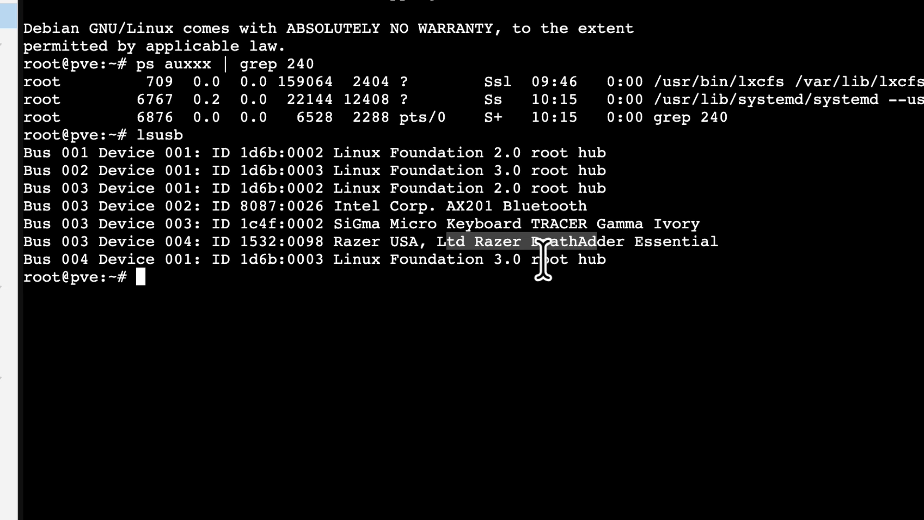
{"action": "left_click", "coordinate": [416, 210]}
{"action": "left_click_drag", "start_coordinate": [325, 223], "coordinate": [236, 222]}
{"action": "left_click_drag", "start_coordinate": [329, 223], "coordinate": [254, 223]}
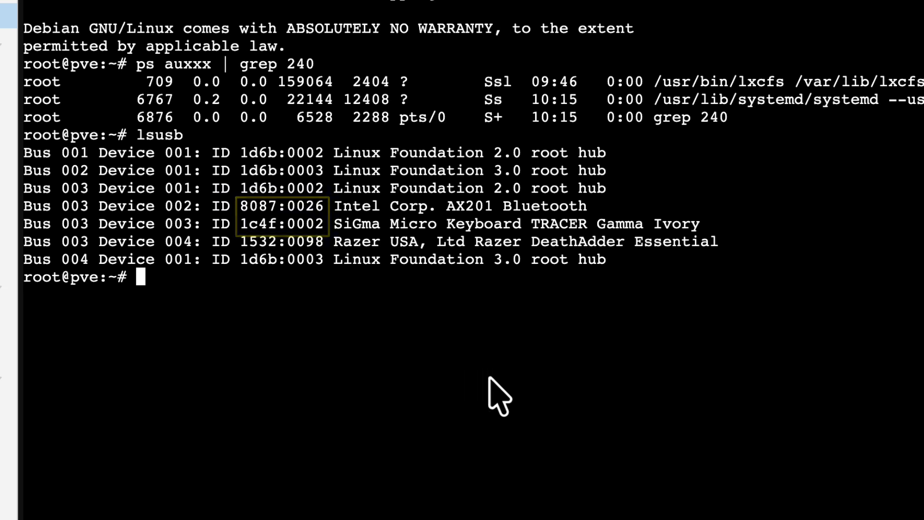
{"action": "right_click", "coordinate": [467, 380]}
{"action": "left_click", "coordinate": [378, 310]}
{"action": "type", "text": "qm set 240 -usb0 host=1c4f:0002"}
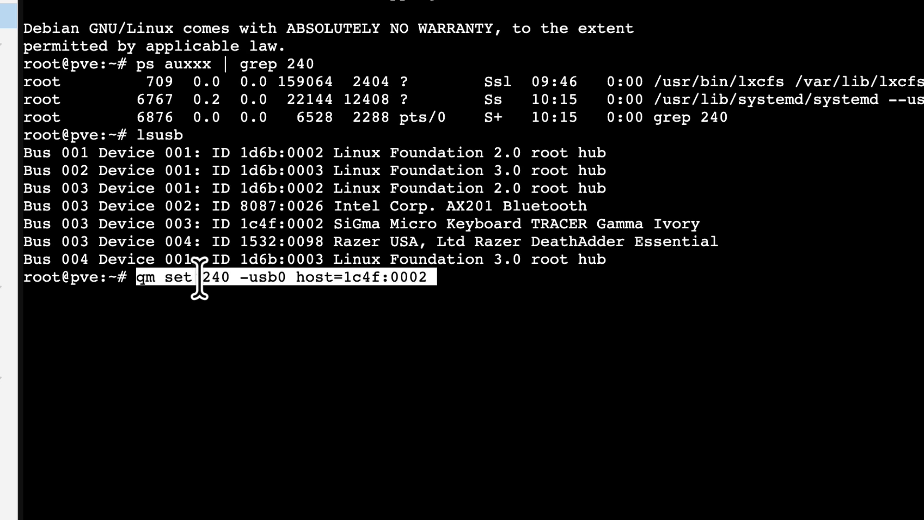
{"action": "left_click_drag", "start_coordinate": [238, 277], "coordinate": [208, 277]}
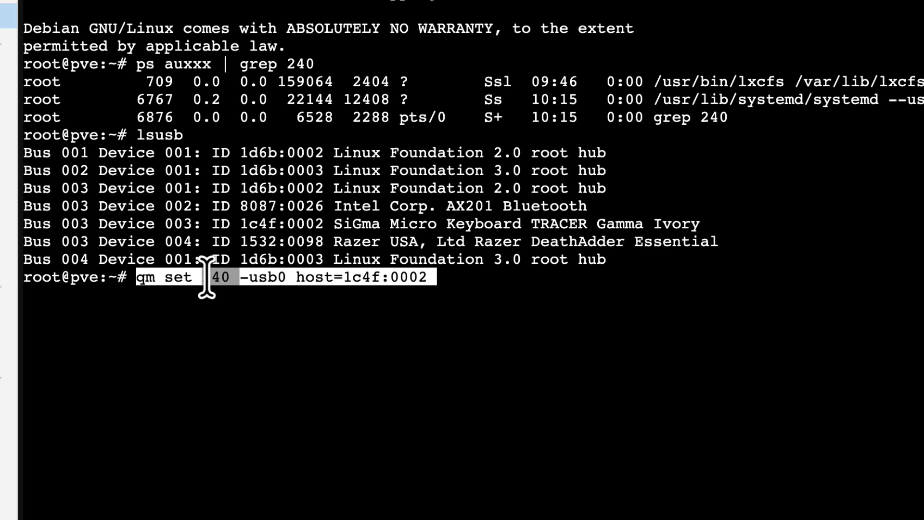
{"action": "left_click_drag", "start_coordinate": [287, 278], "coordinate": [243, 283]}
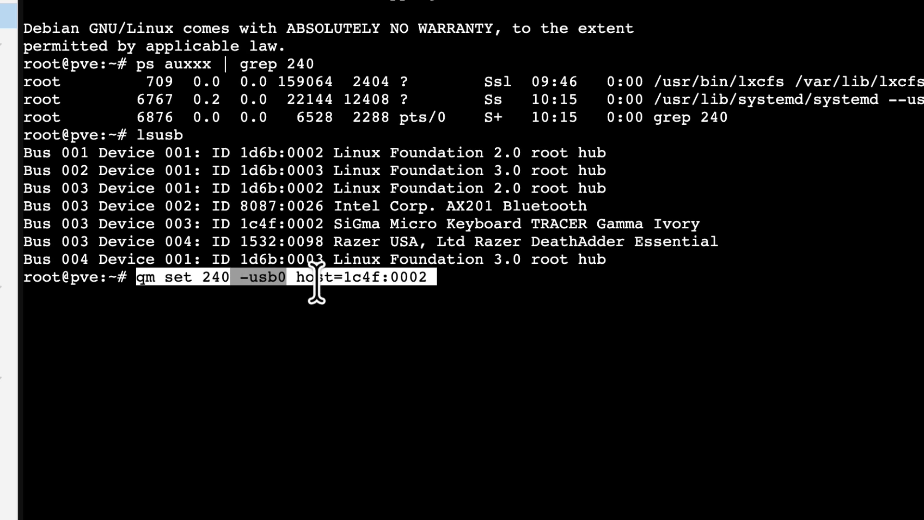
{"action": "left_click_drag", "start_coordinate": [345, 275], "coordinate": [421, 275]}
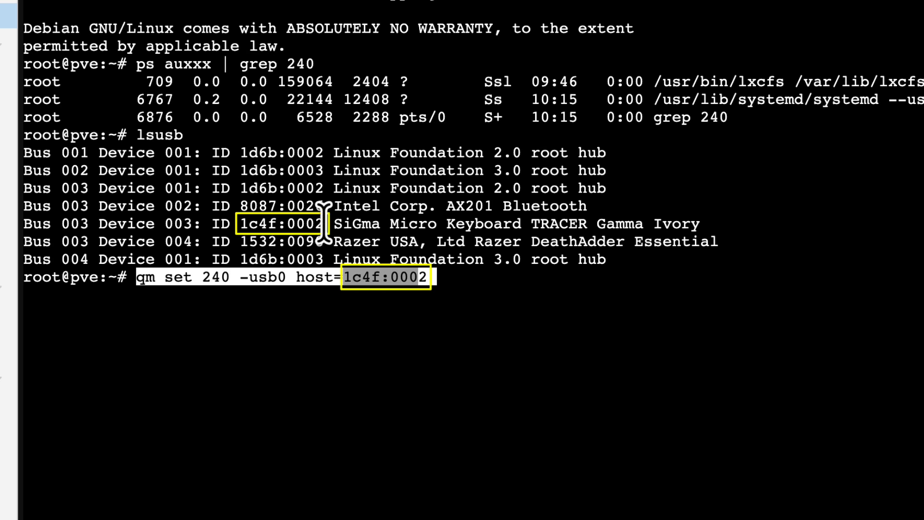
{"action": "mouse_move", "coordinate": [325, 224]}
{"action": "left_mouse_down"}
{"action": "mouse_move", "coordinate": [279, 222]}
{"action": "mouse_move", "coordinate": [316, 236]}
{"action": "left_mouse_up"}
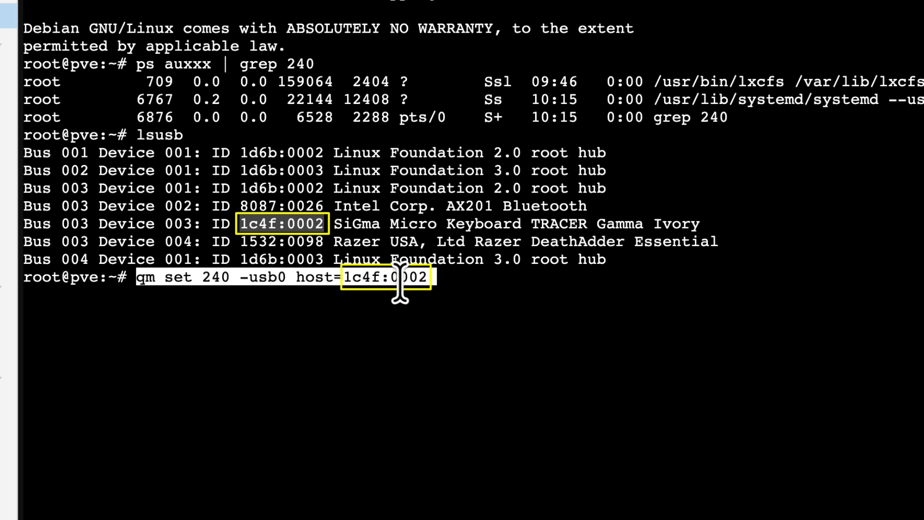
{"action": "key", "text": "Return"}
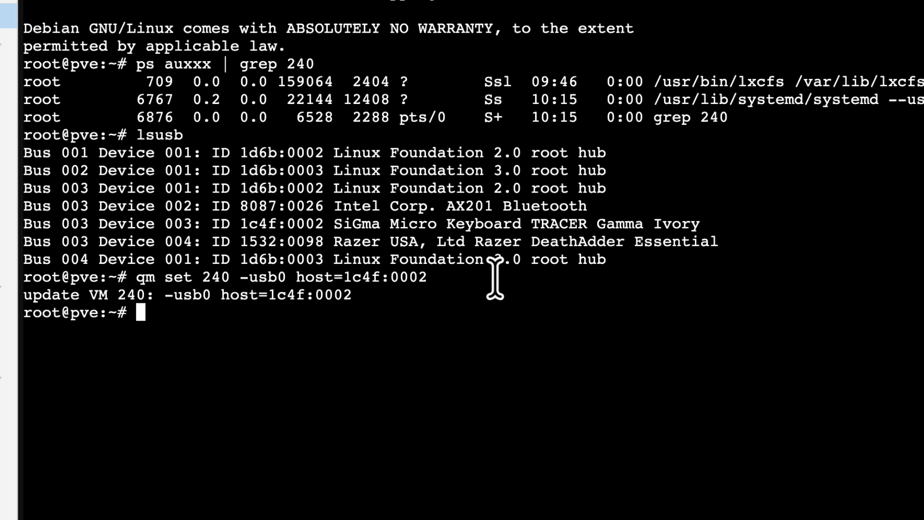
Step: Pass the mouse through to the VM by running qm set 240 -usb1 host=1532:0098
{"action": "right_click", "coordinate": [416, 348]}
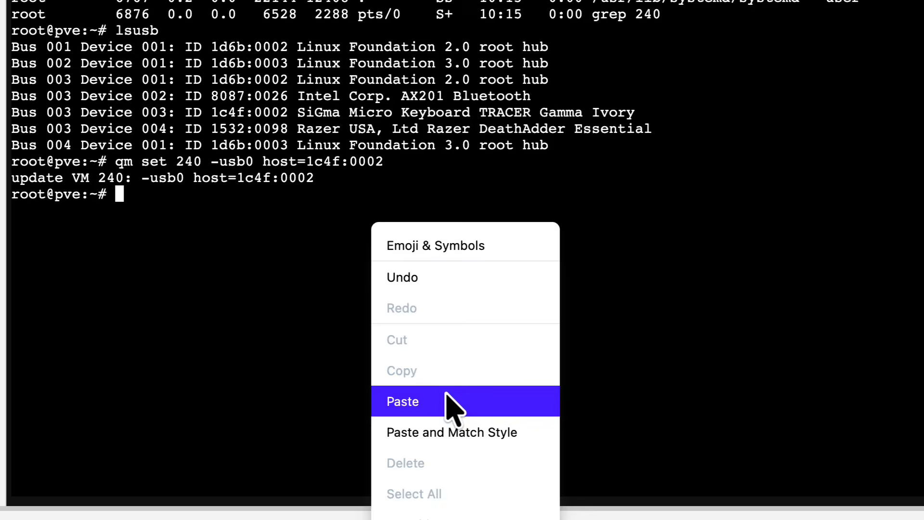
{"action": "left_click", "coordinate": [451, 401]}
{"action": "double_click", "coordinate": [189, 194]}
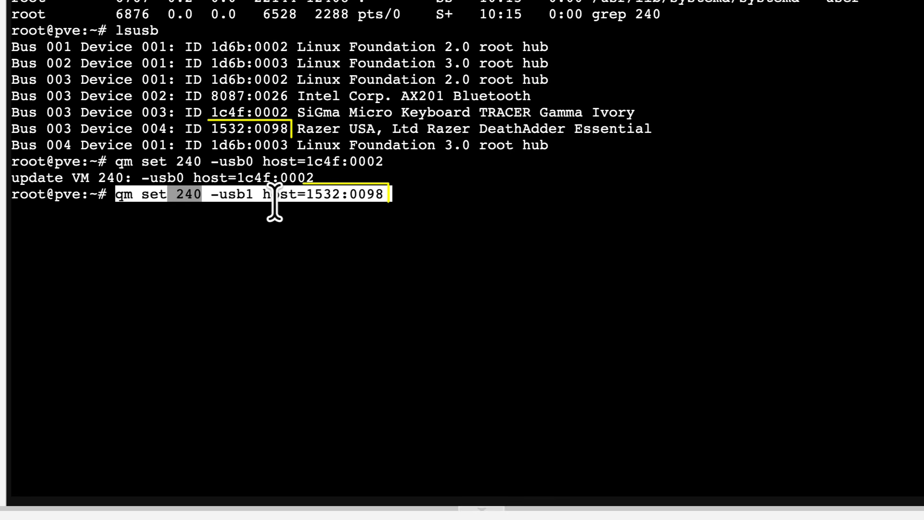
{"action": "left_click_drag", "start_coordinate": [243, 194], "coordinate": [210, 194]}
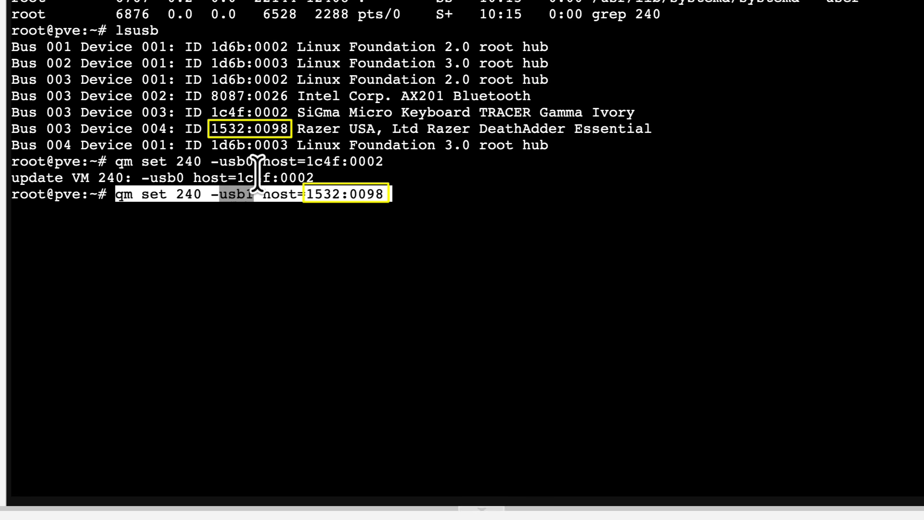
{"action": "left_click_drag", "start_coordinate": [254, 161], "coordinate": [239, 161]}
{"action": "left_click_drag", "start_coordinate": [261, 194], "coordinate": [230, 192]}
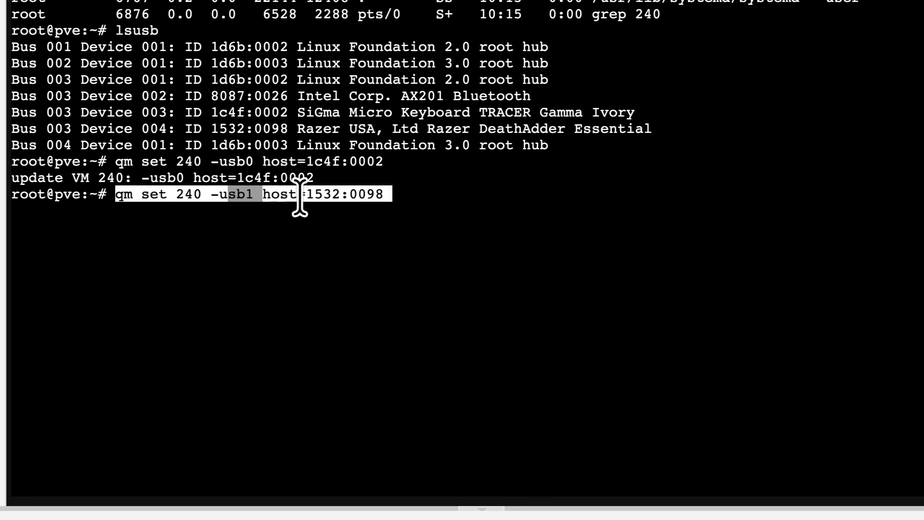
{"action": "left_click_drag", "start_coordinate": [306, 194], "coordinate": [375, 194]}
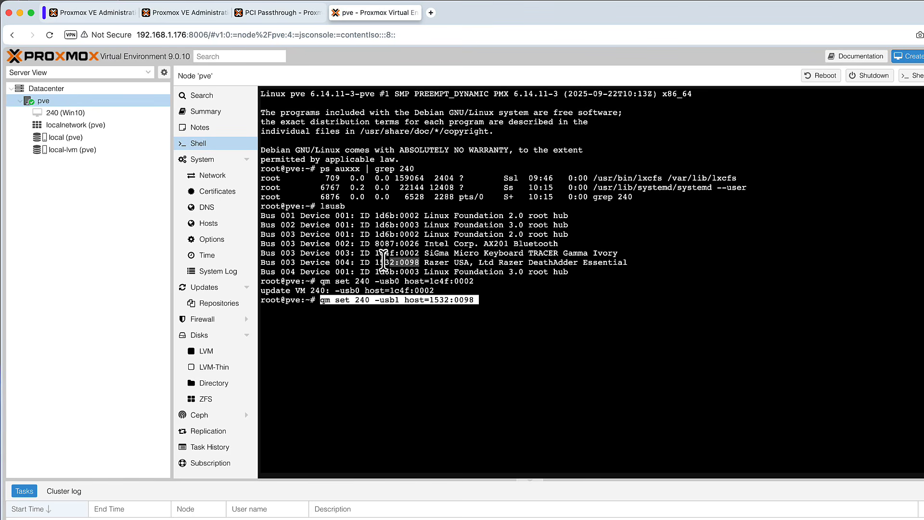
{"action": "left_click", "coordinate": [558, 262]}
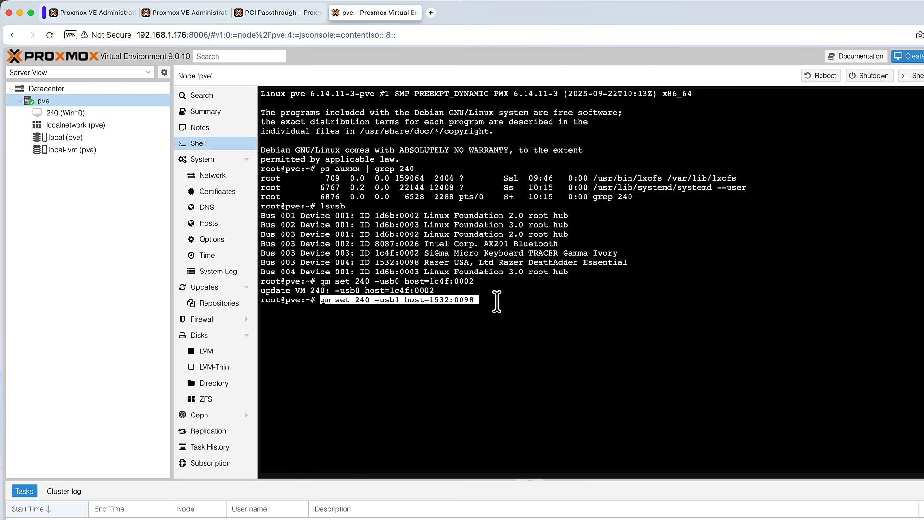
{"action": "key", "text": "Return"}
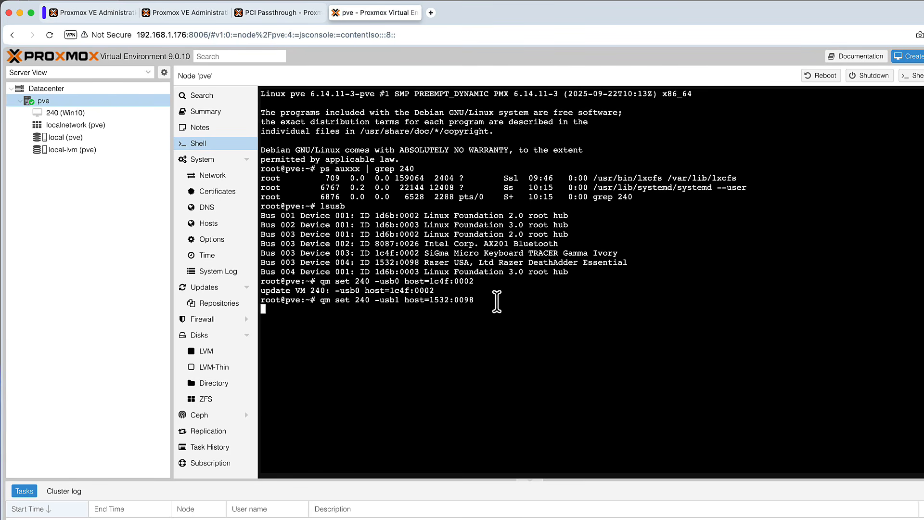
Step: Review VM 240's hardware list for the two USB devices and start the VM
{"action": "left_click", "coordinate": [68, 111]}
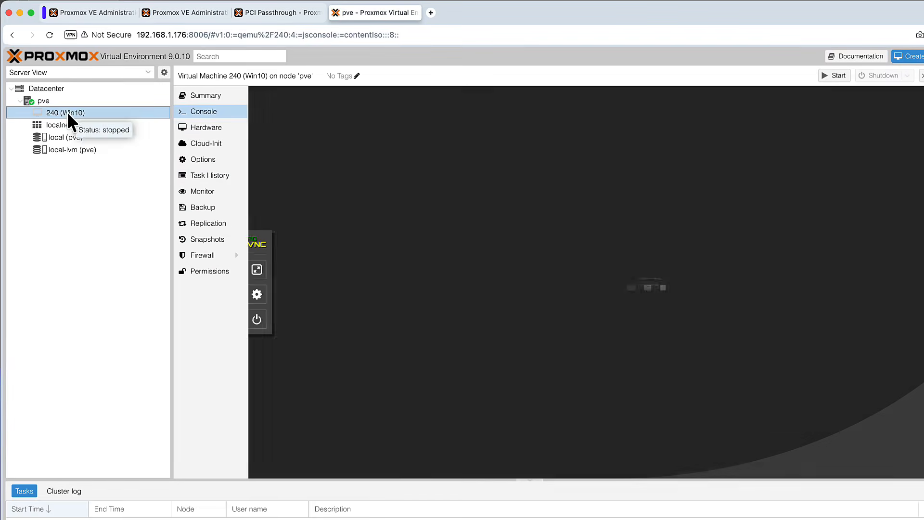
{"action": "left_click", "coordinate": [213, 132]}
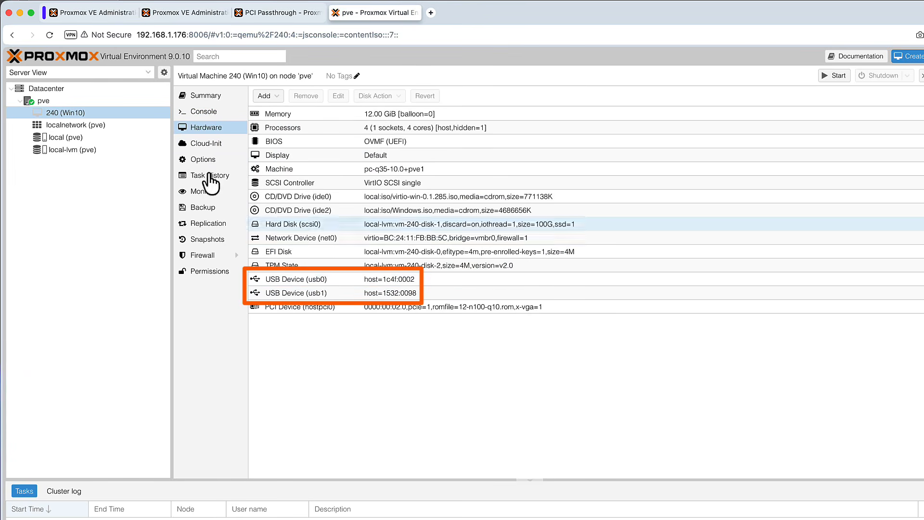
{"action": "left_click", "coordinate": [83, 112]}
{"action": "left_click", "coordinate": [833, 76]}
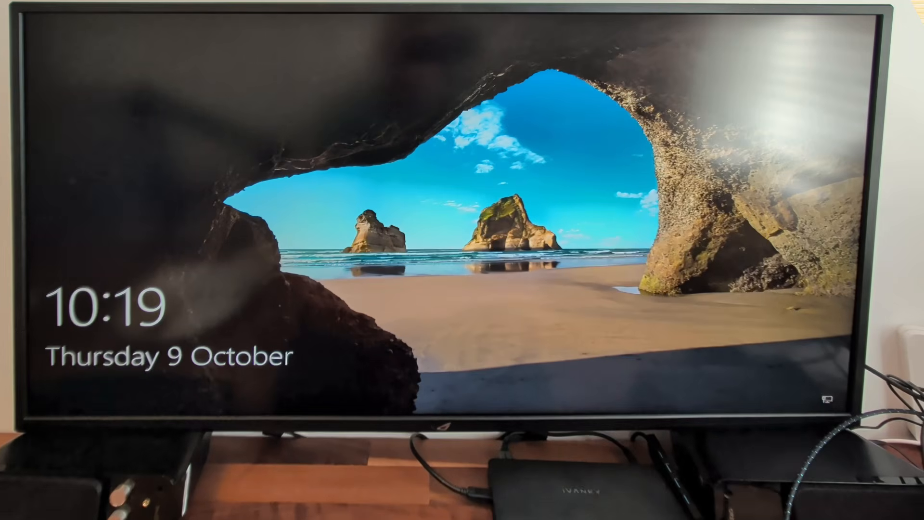
Step: Sign in to the Windows VM by entering the account password
{"action": "key", "text": "space"}
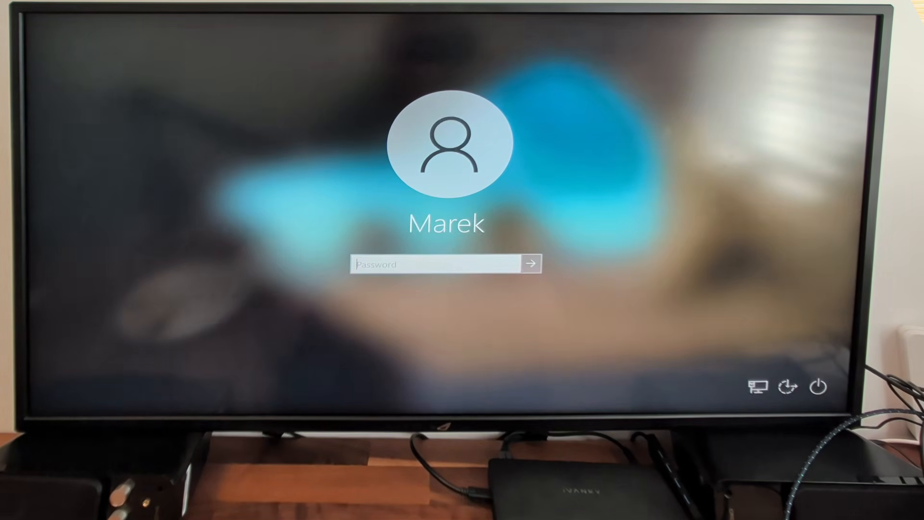
{"action": "type", "text": "a"}
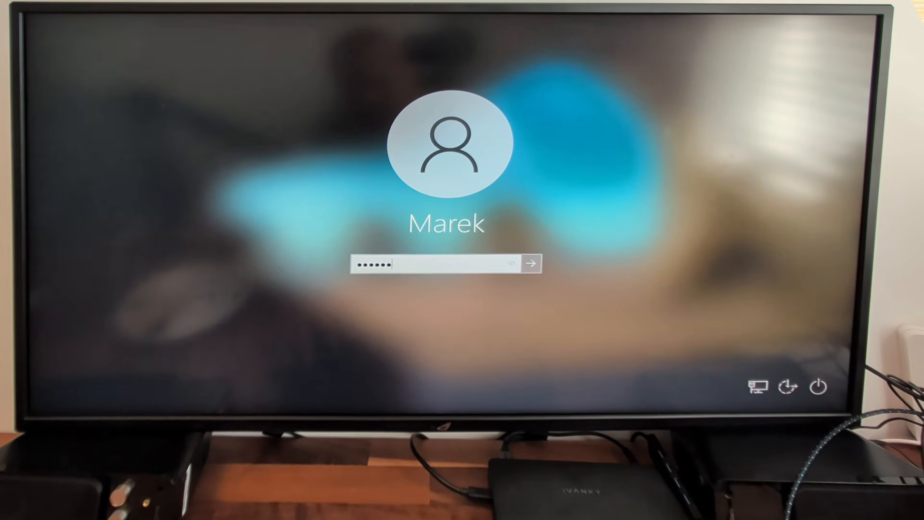
{"action": "type", "text": "aaaaaa"}
{"action": "key", "text": "Return"}
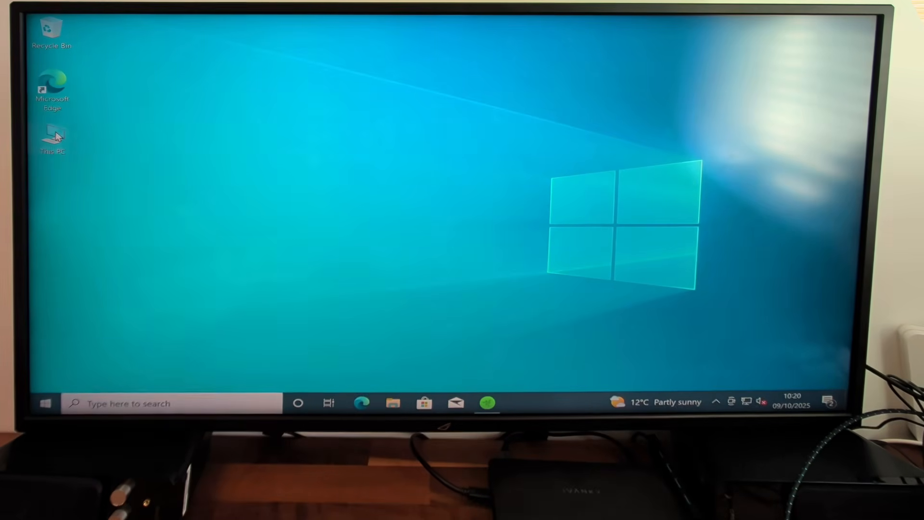
Step: Open Device Manager from Computer Management and expand the Display adaptors category
{"action": "right_click", "coordinate": [36, 129]}
{"action": "left_click", "coordinate": [116, 163]}
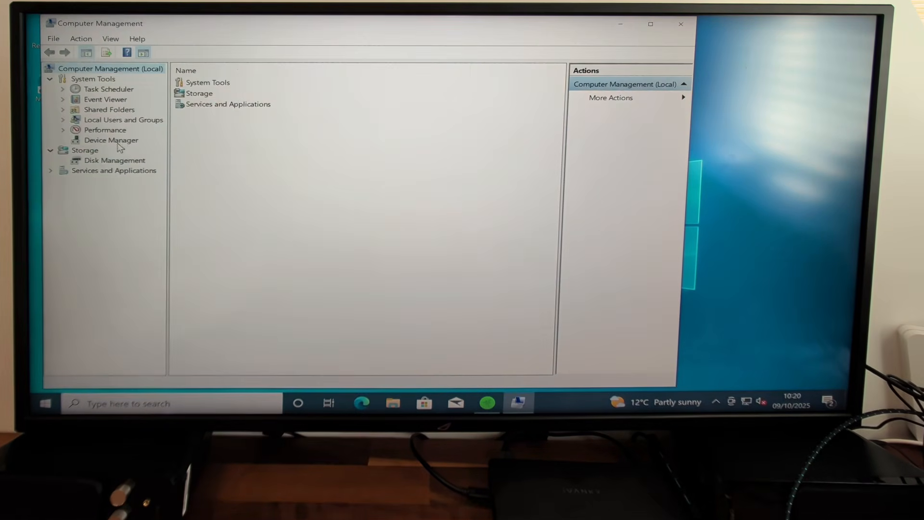
{"action": "left_click", "coordinate": [119, 139]}
{"action": "left_click", "coordinate": [192, 100]}
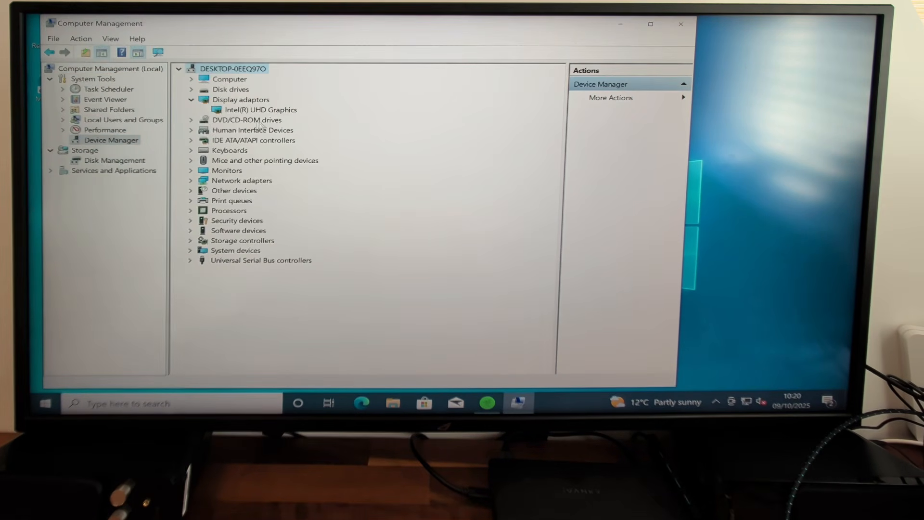
Step: Inspect the Intel(R) UHD Graphics adapter's device status in its properties and expand the Processors category
{"action": "left_click", "coordinate": [287, 112]}
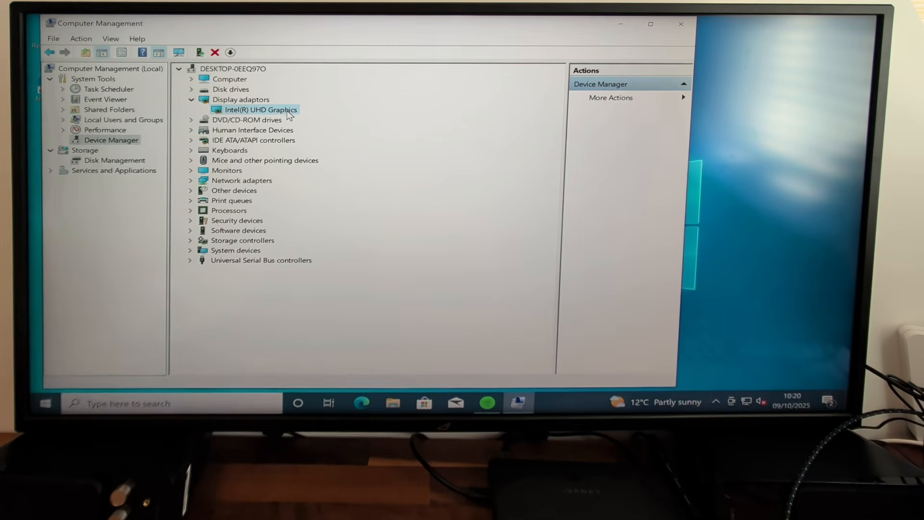
{"action": "right_click", "coordinate": [278, 112]}
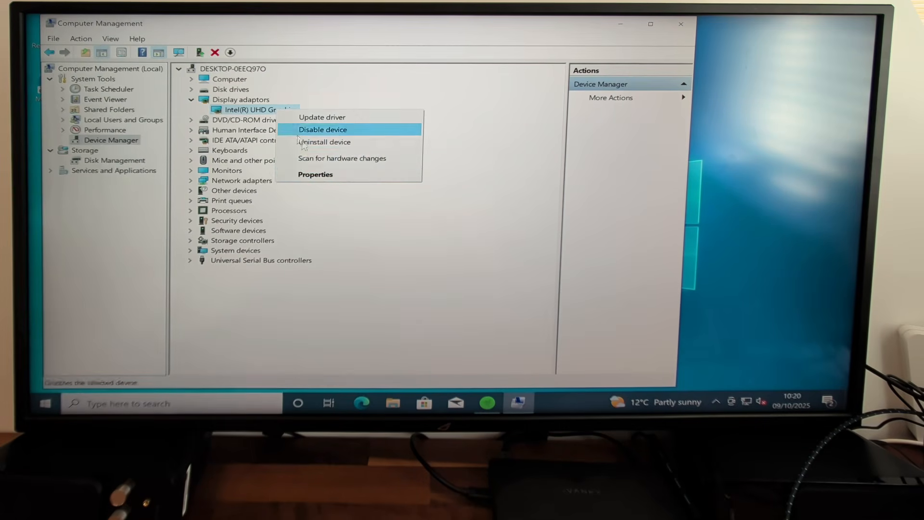
{"action": "left_click", "coordinate": [320, 174]}
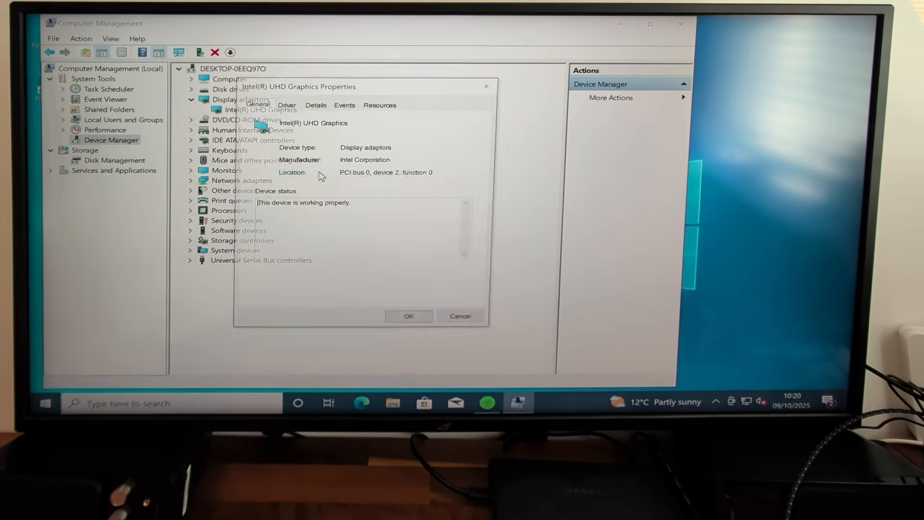
{"action": "left_click", "coordinate": [366, 211]}
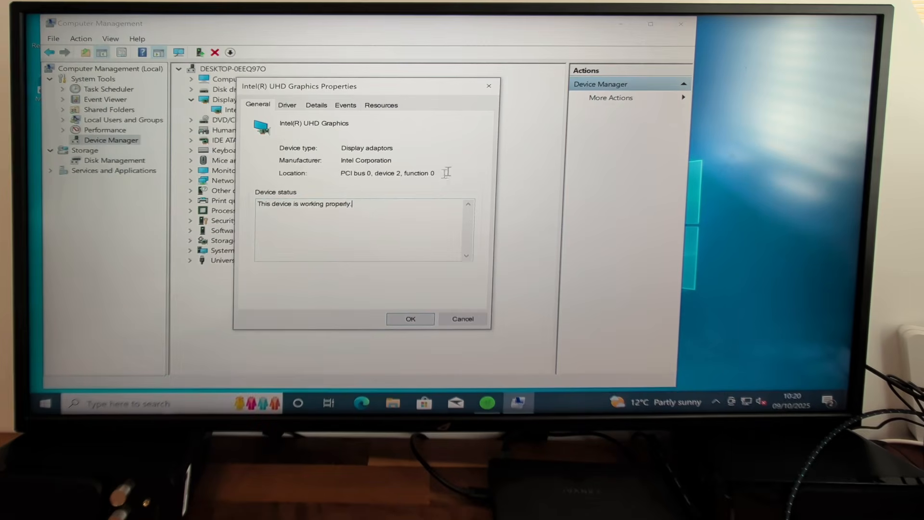
{"action": "left_click", "coordinate": [485, 86]}
{"action": "left_click", "coordinate": [190, 210]}
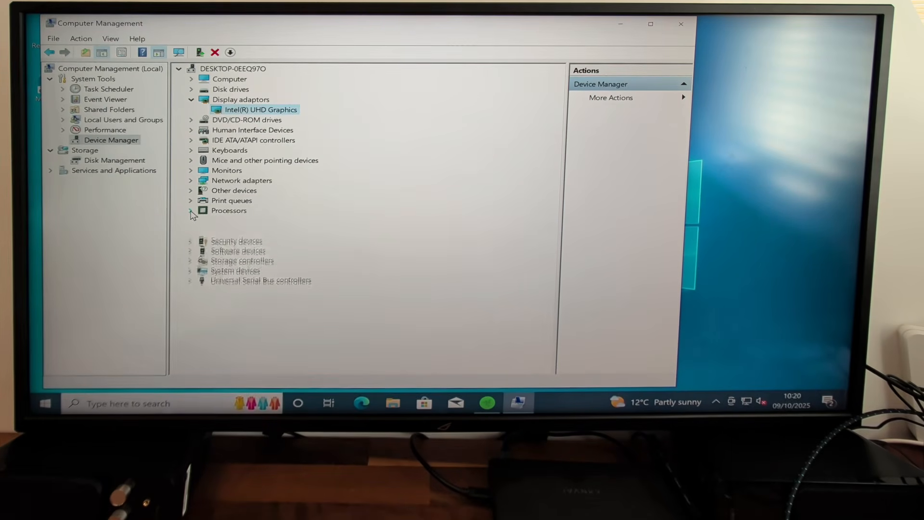